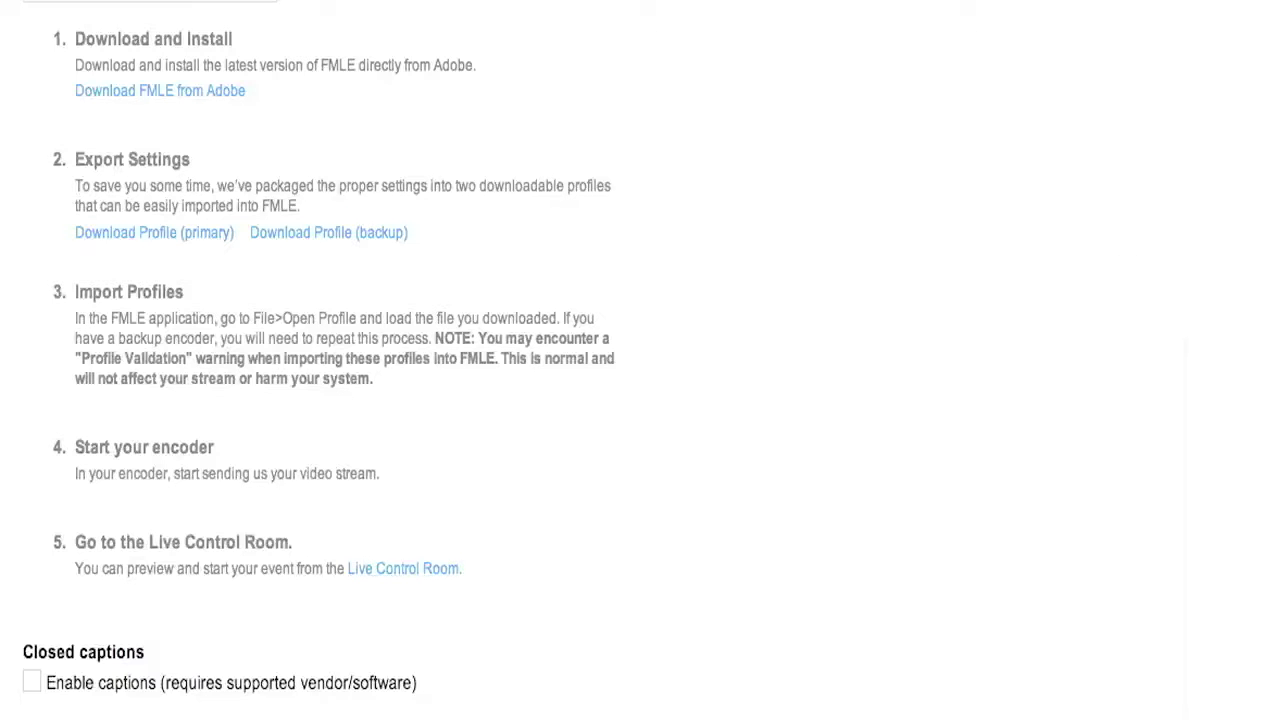
Drag the CamTwist window in from the right edge over the YouTube encoder setup page
drag(1279, 8, 1220, 10)
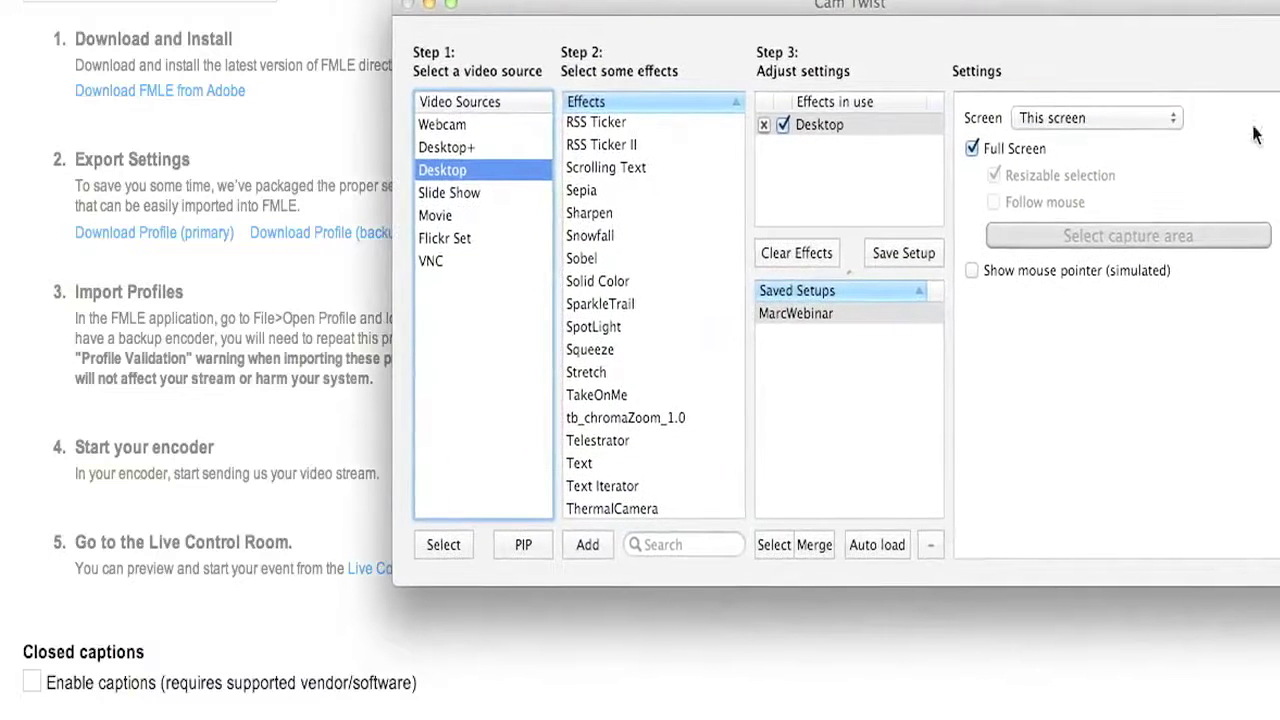
Shrink the CamTwist window and shift it further right and slightly lower
drag(1279, 585, 1240, 558)
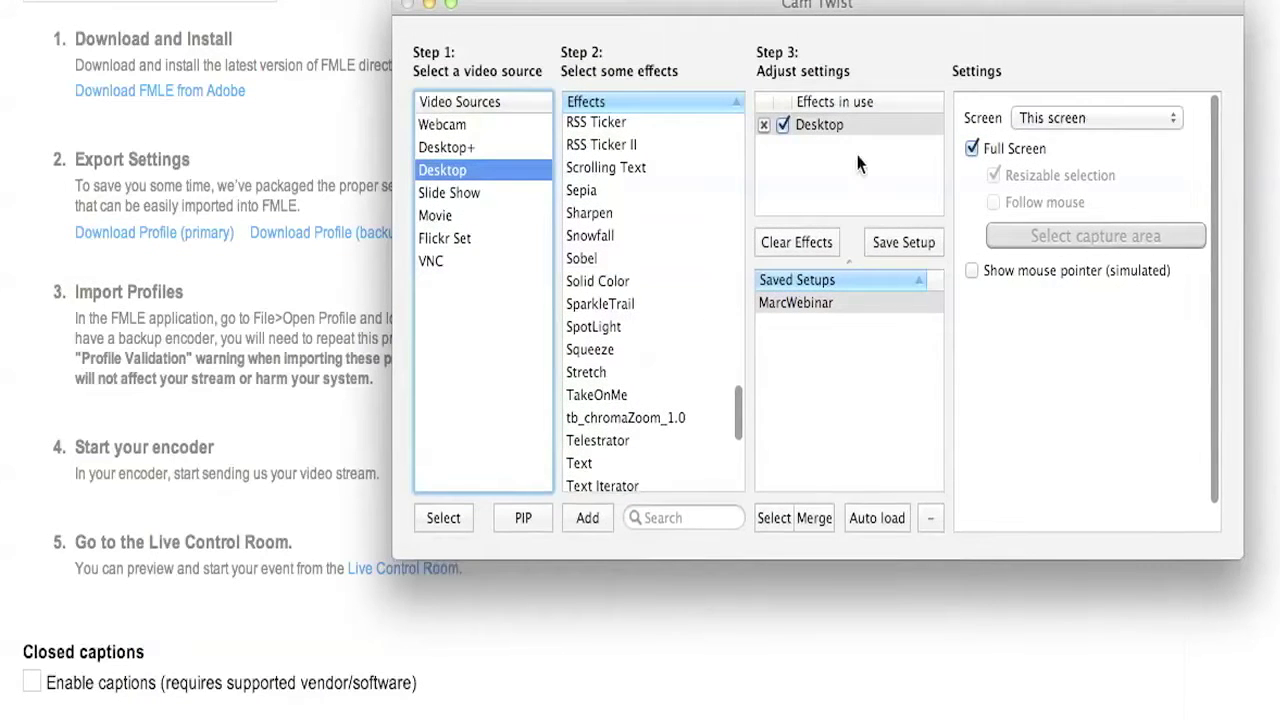
drag(825, 18, 651, 86)
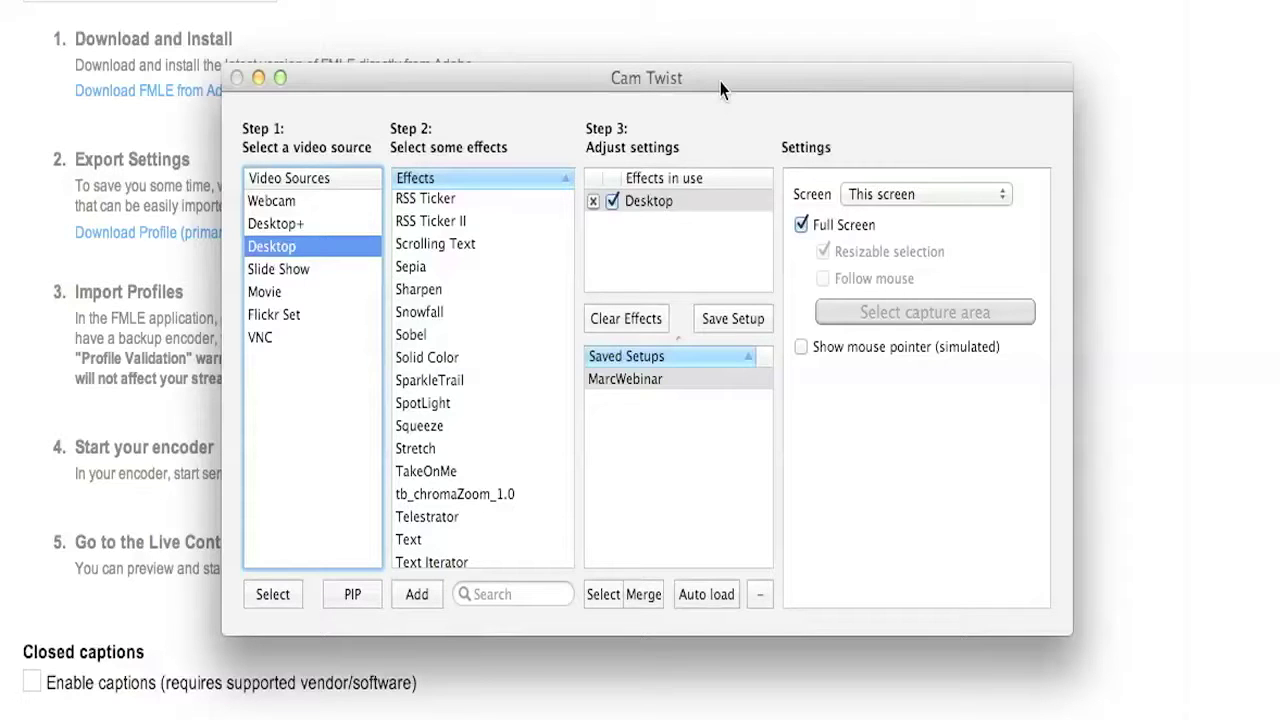
drag(720, 84, 760, 73)
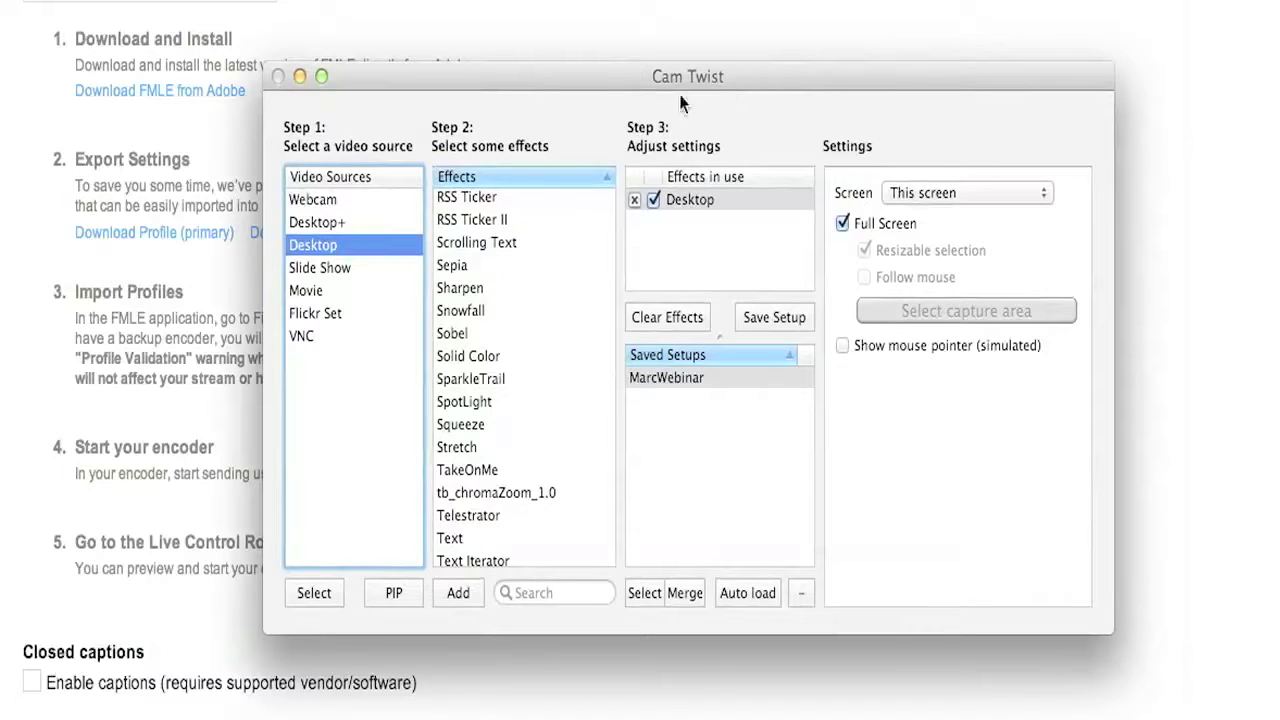
mouse_move(699, 84)
mouse_down()
mouse_move(666, 69)
mouse_move(747, 96)
mouse_move(716, 97)
mouse_up()
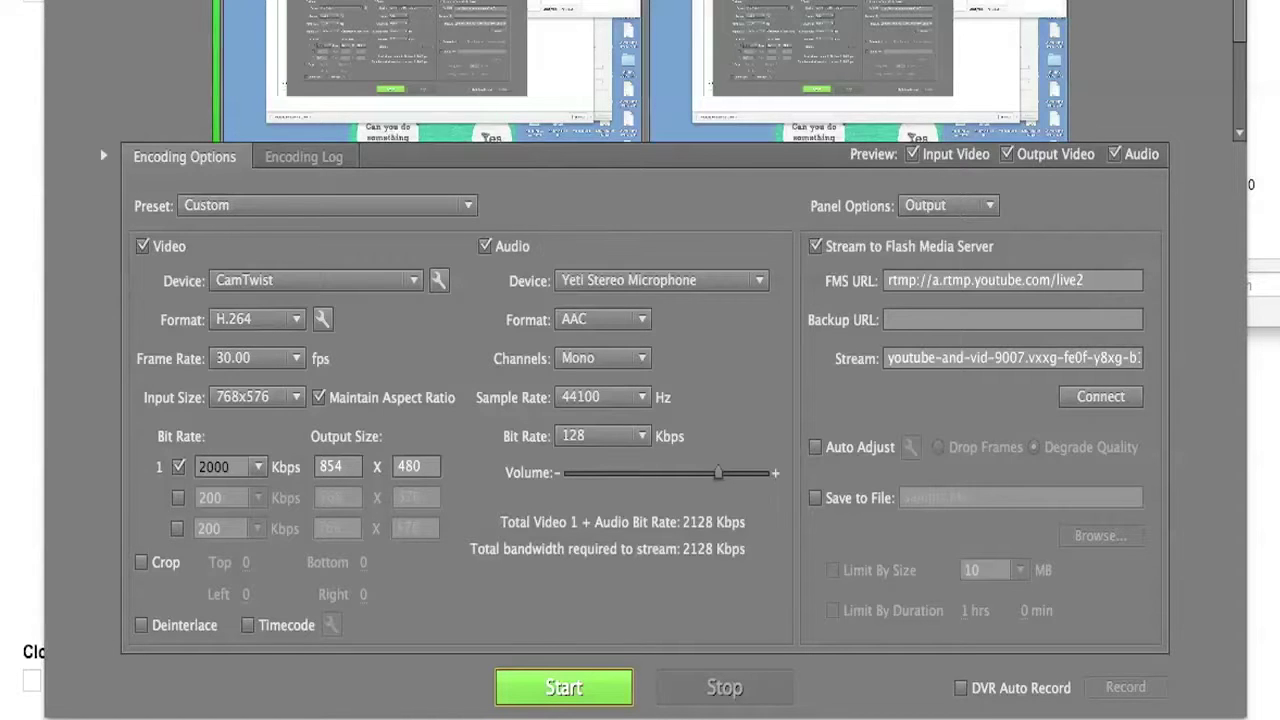
Check the browser's FMLE setup steps, then return to FMLE and open a saved profile
key(super+Tab)
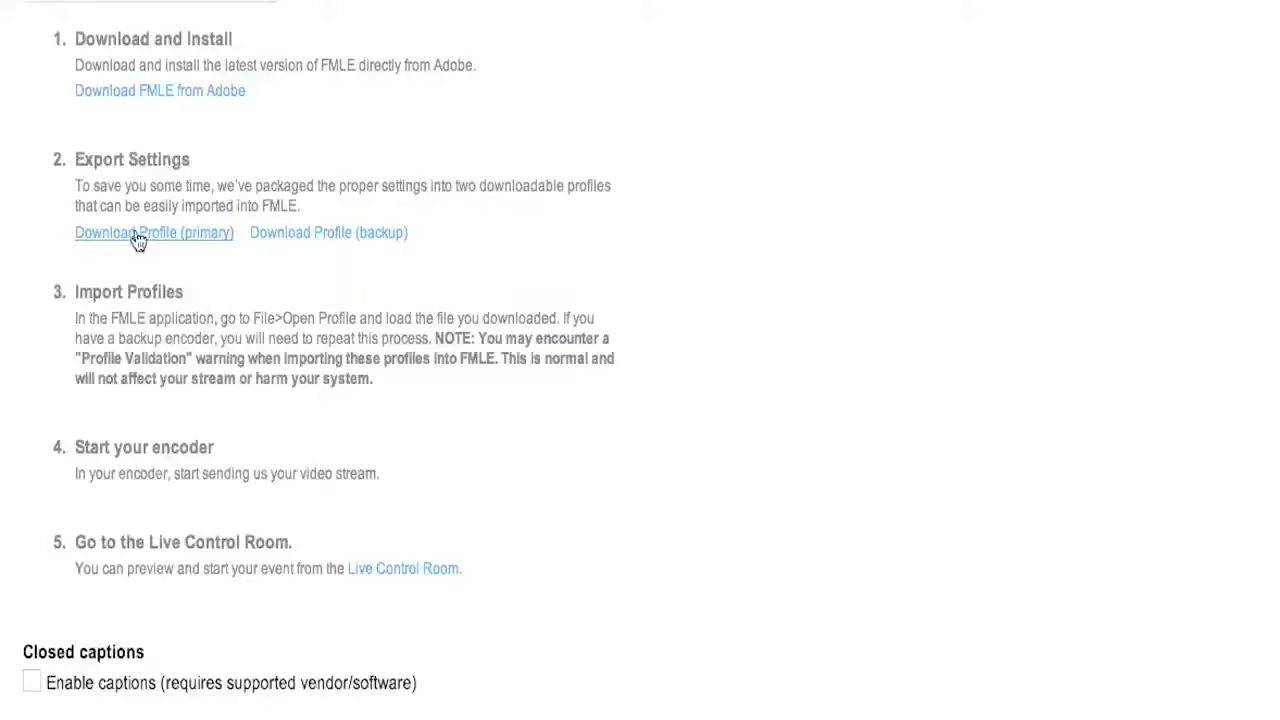
key(super+Tab)
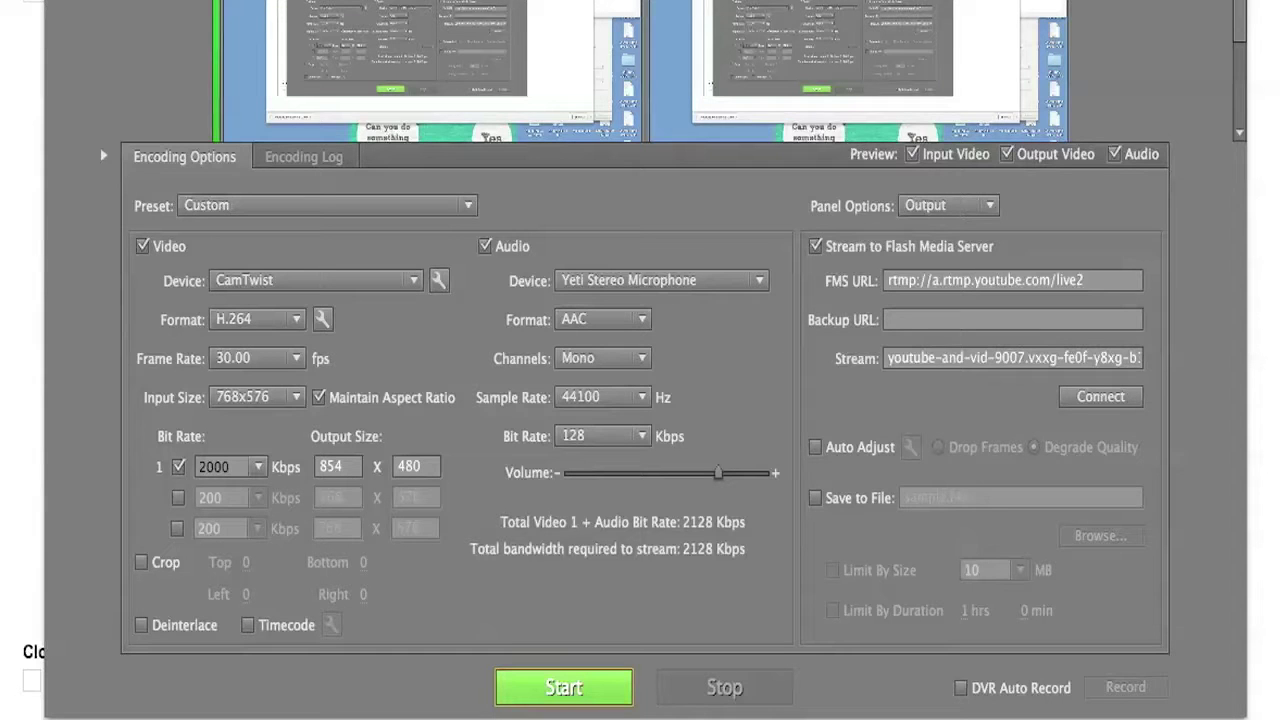
key(super+o)
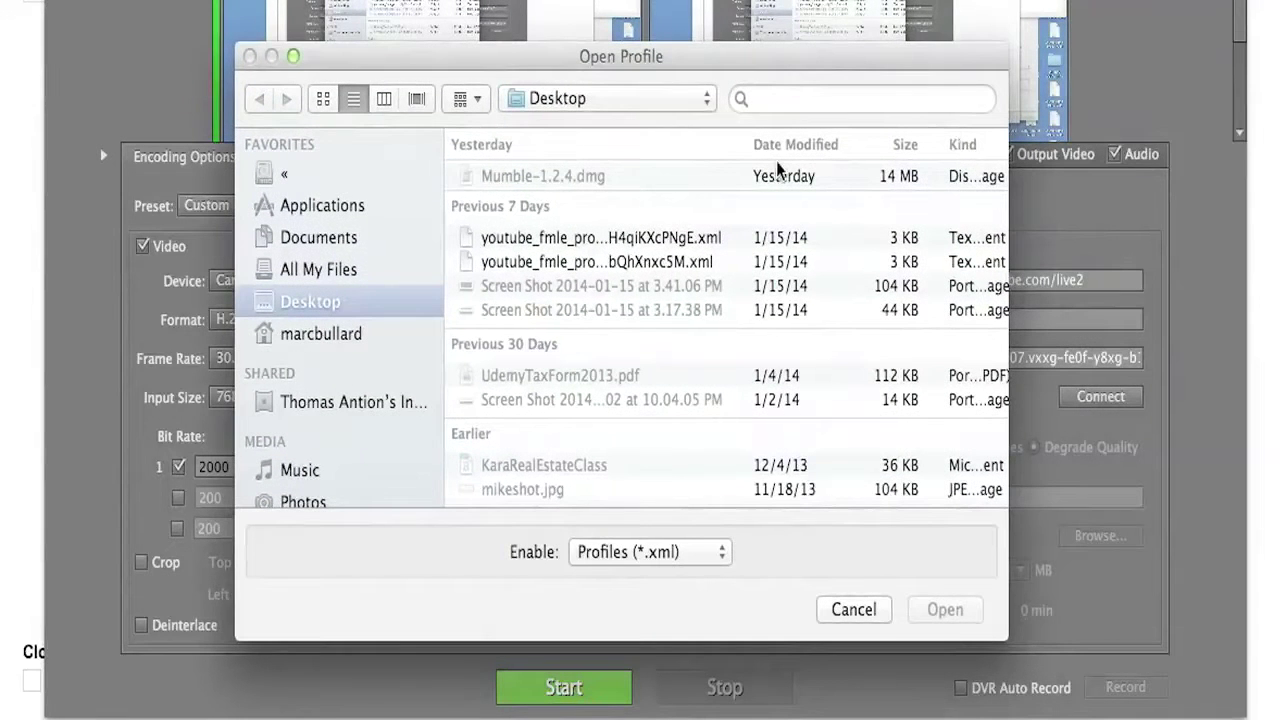
Open the newest youtube_fmle_profile XML from LiveSlides and accept the Profile Validation warning
click(648, 102)
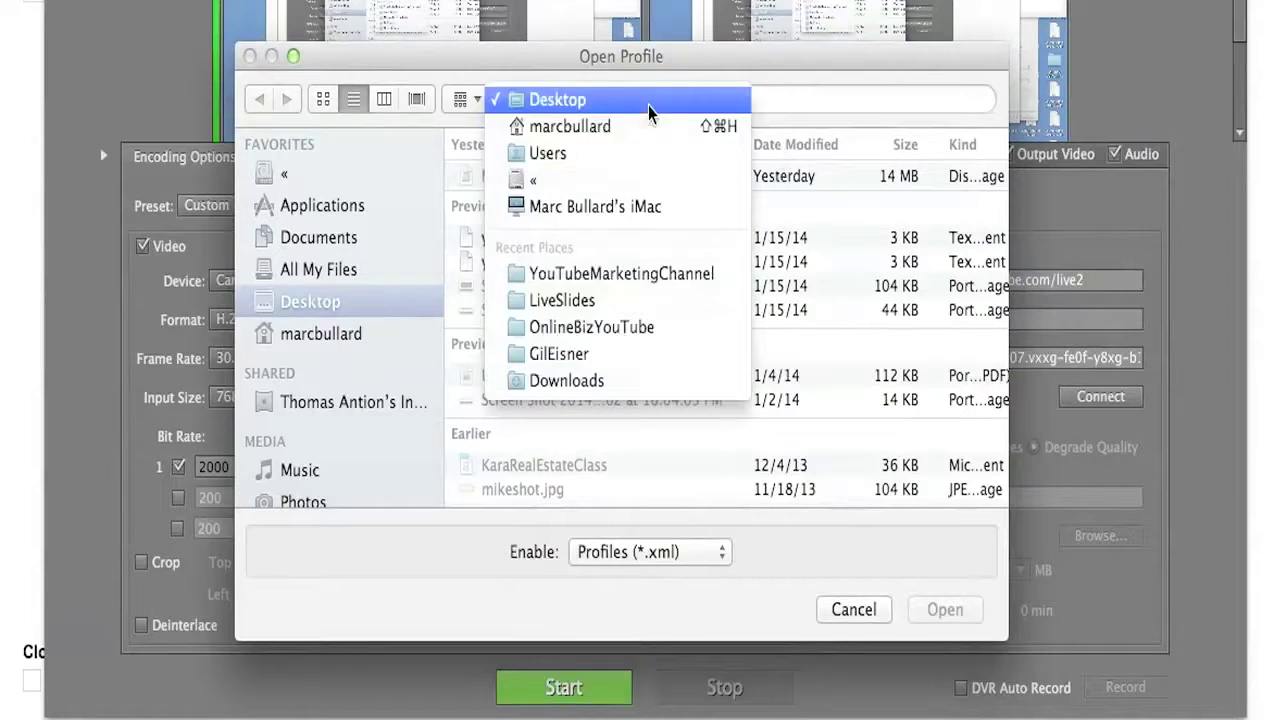
click(633, 298)
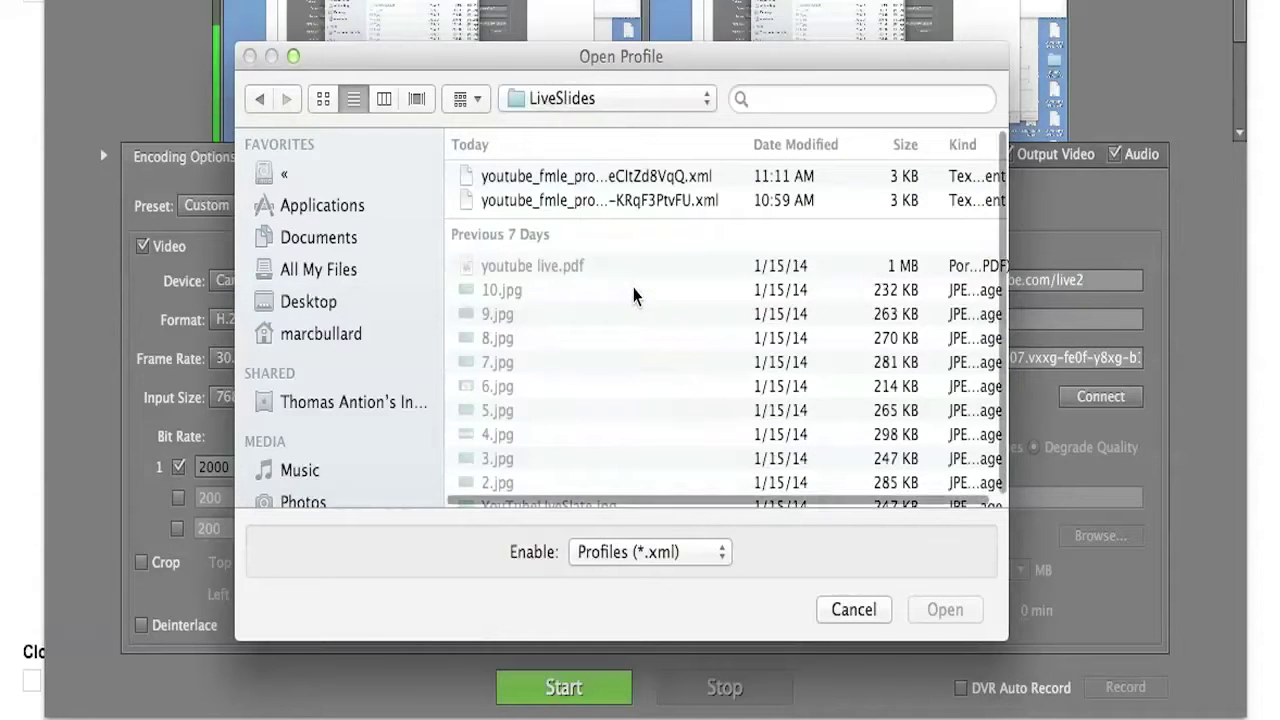
click(632, 178)
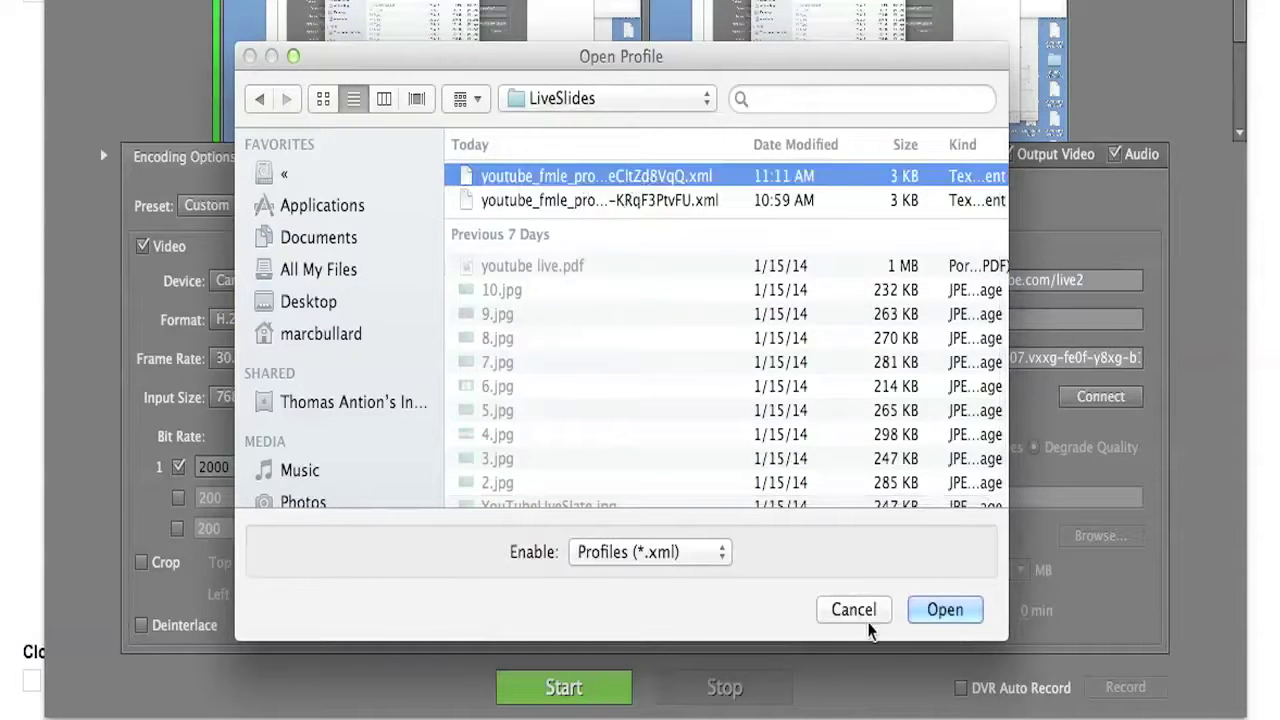
click(935, 618)
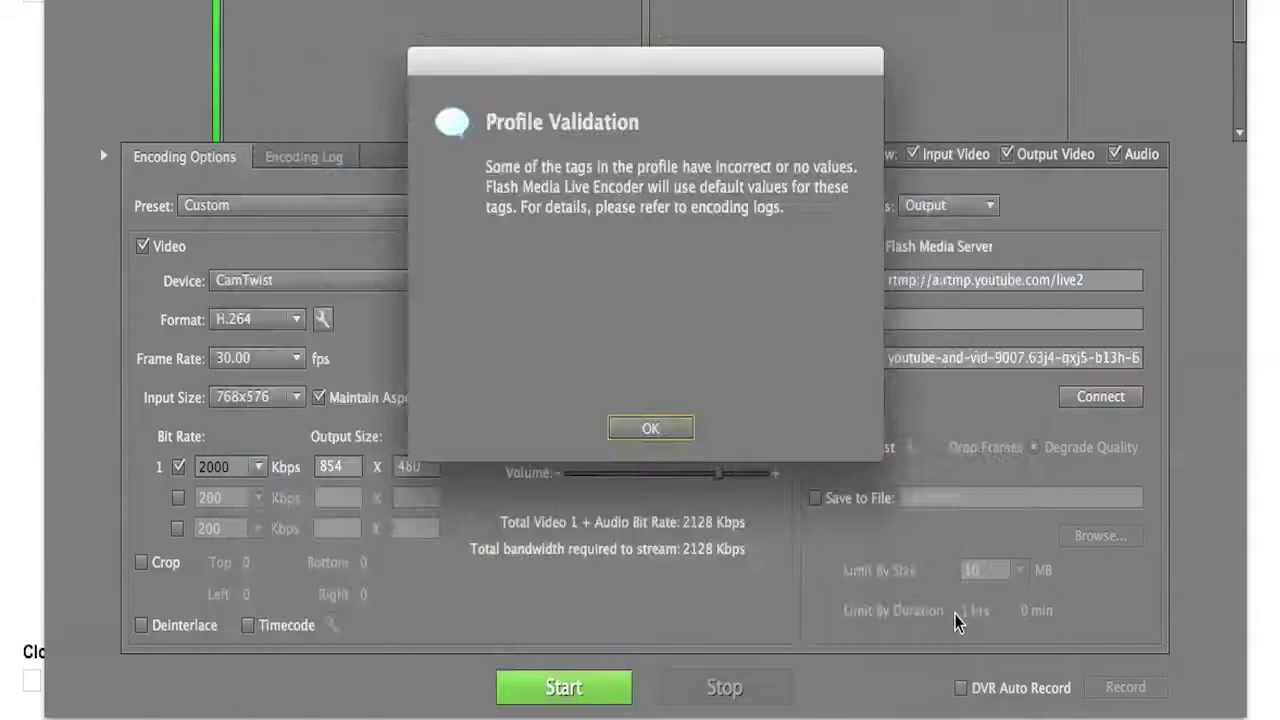
drag(643, 73, 638, 103)
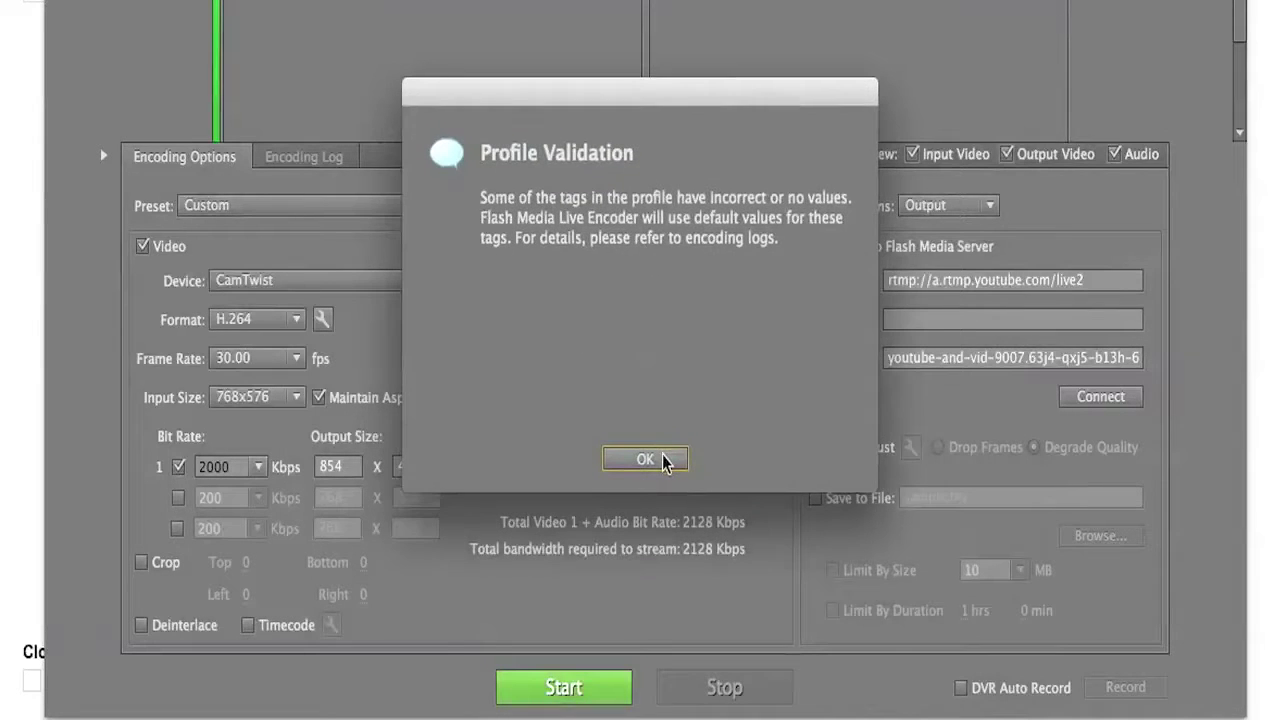
click(645, 459)
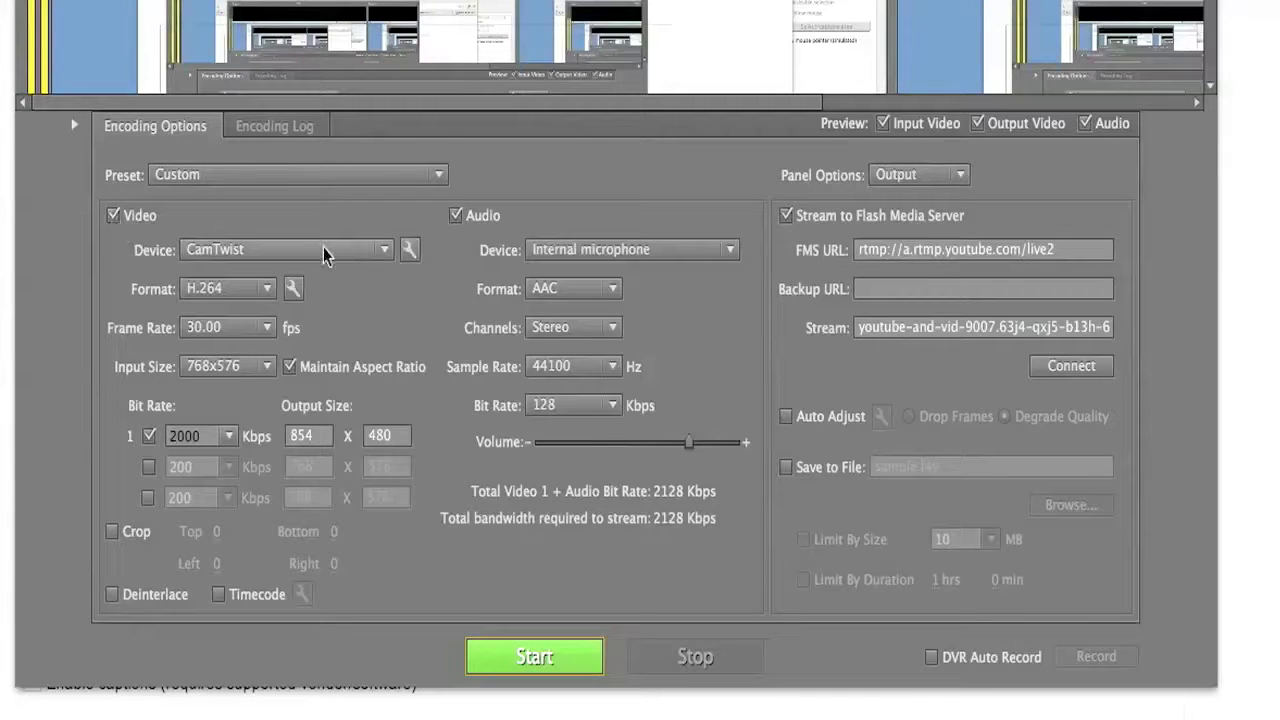
Confirm CamTwist as video device and H.264 as format, then centre the CamTwist window
click(386, 254)
click(362, 251)
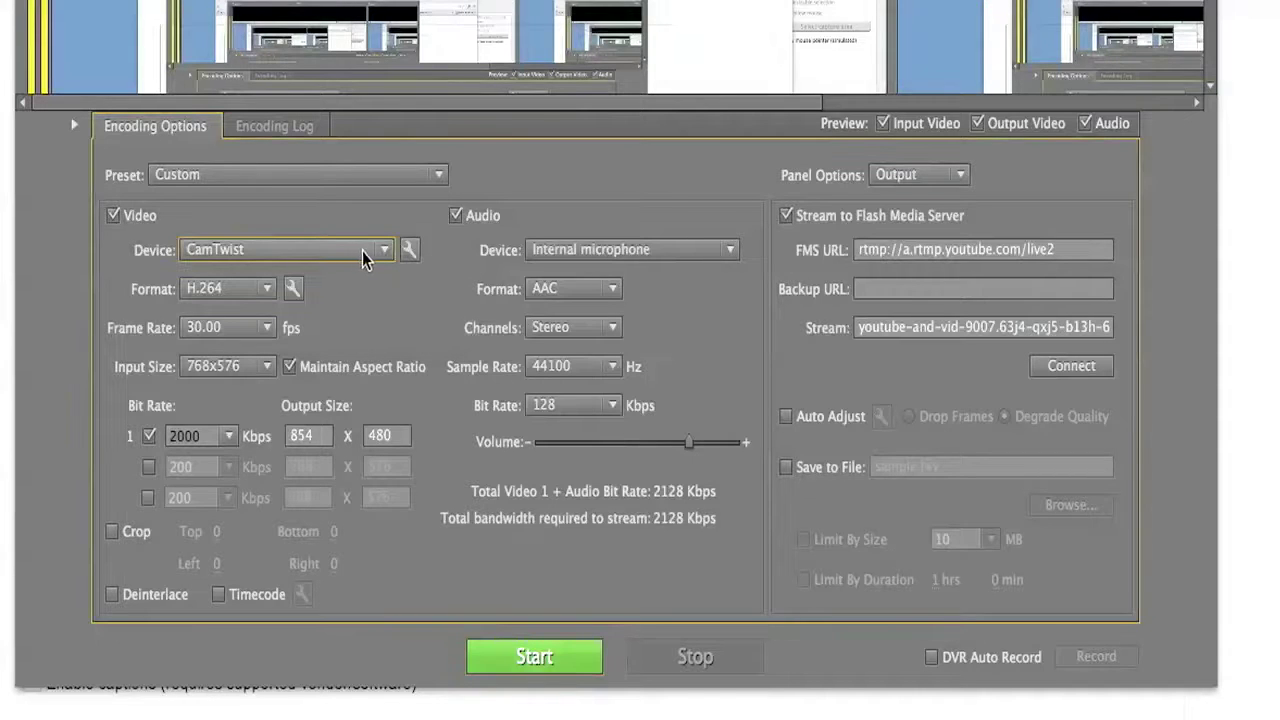
click(274, 250)
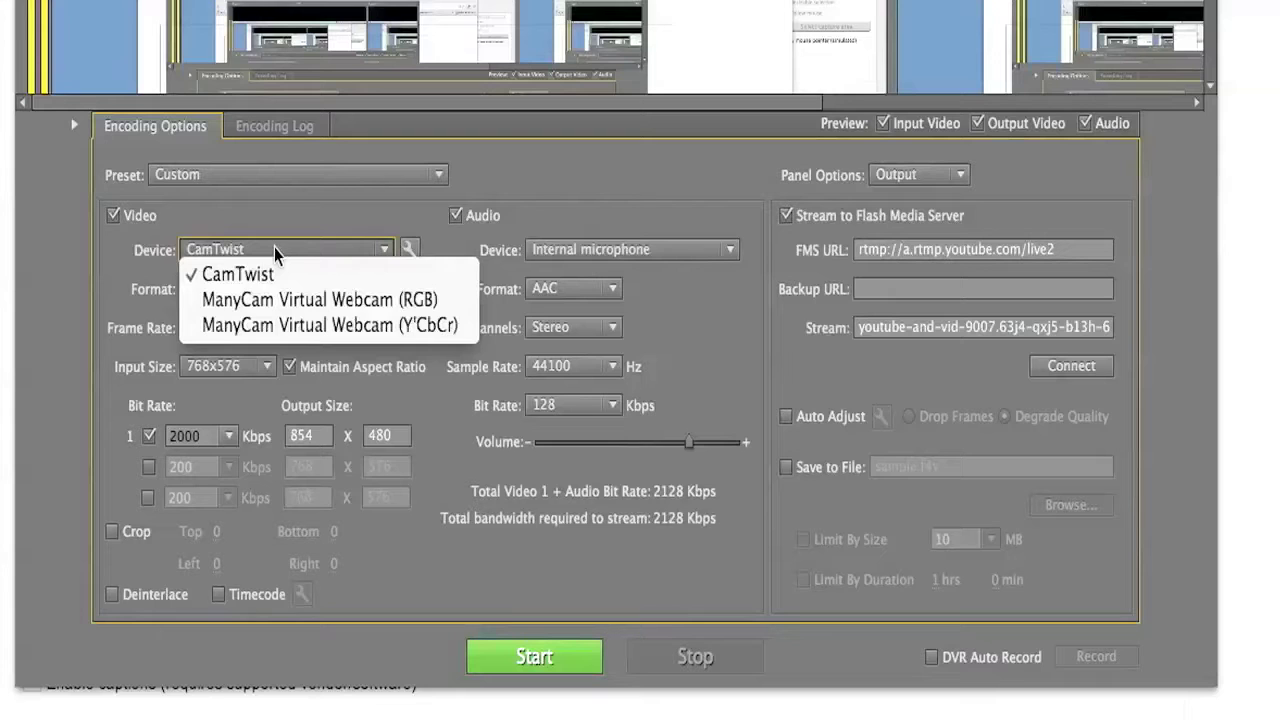
click(512, 168)
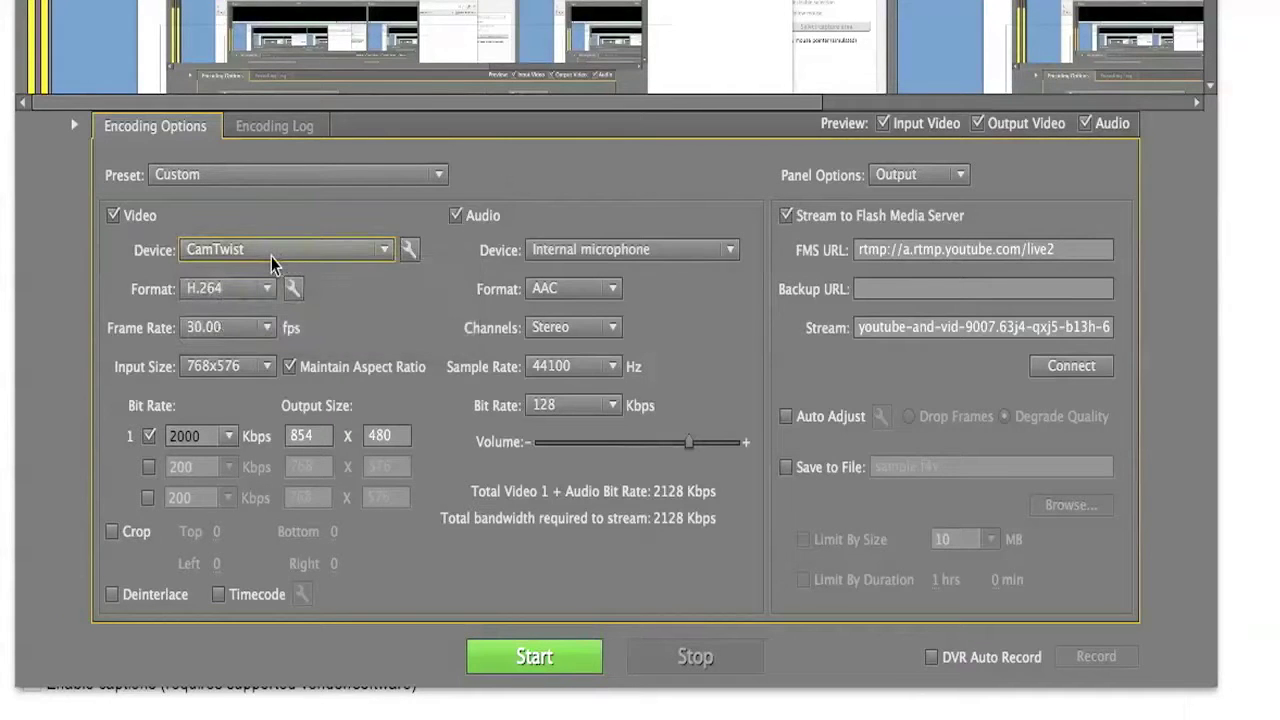
click(267, 289)
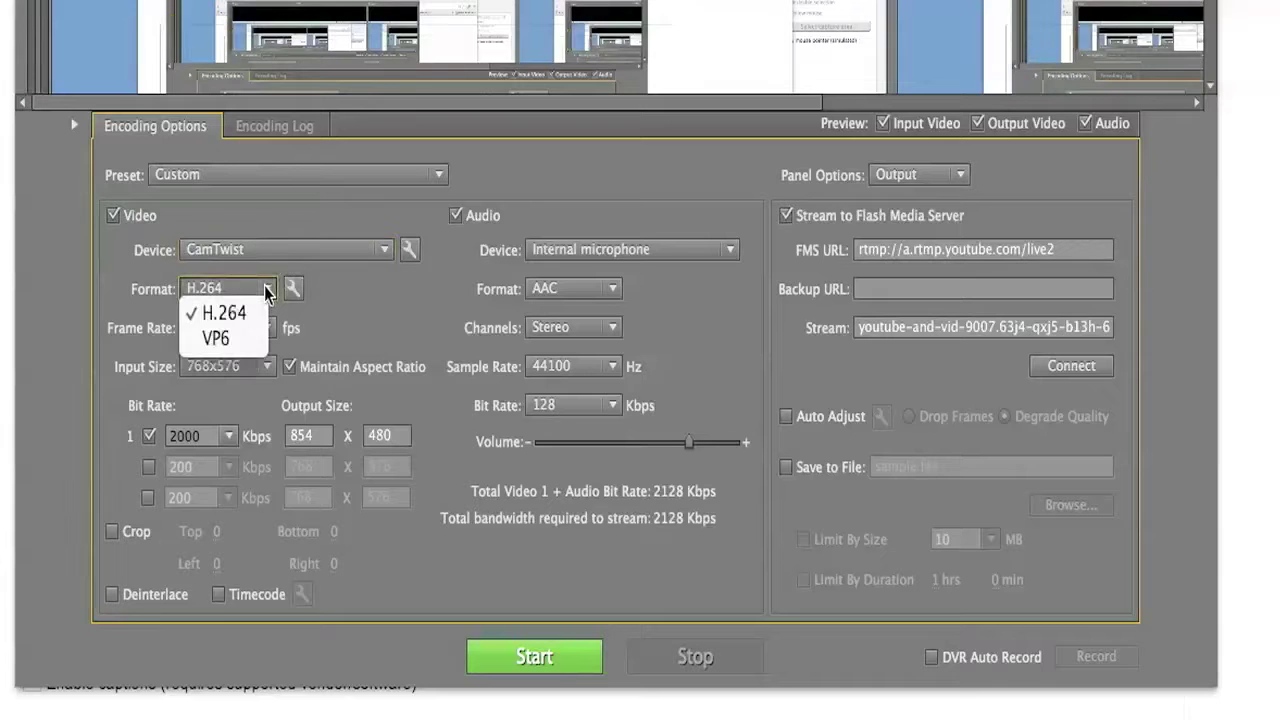
click(347, 306)
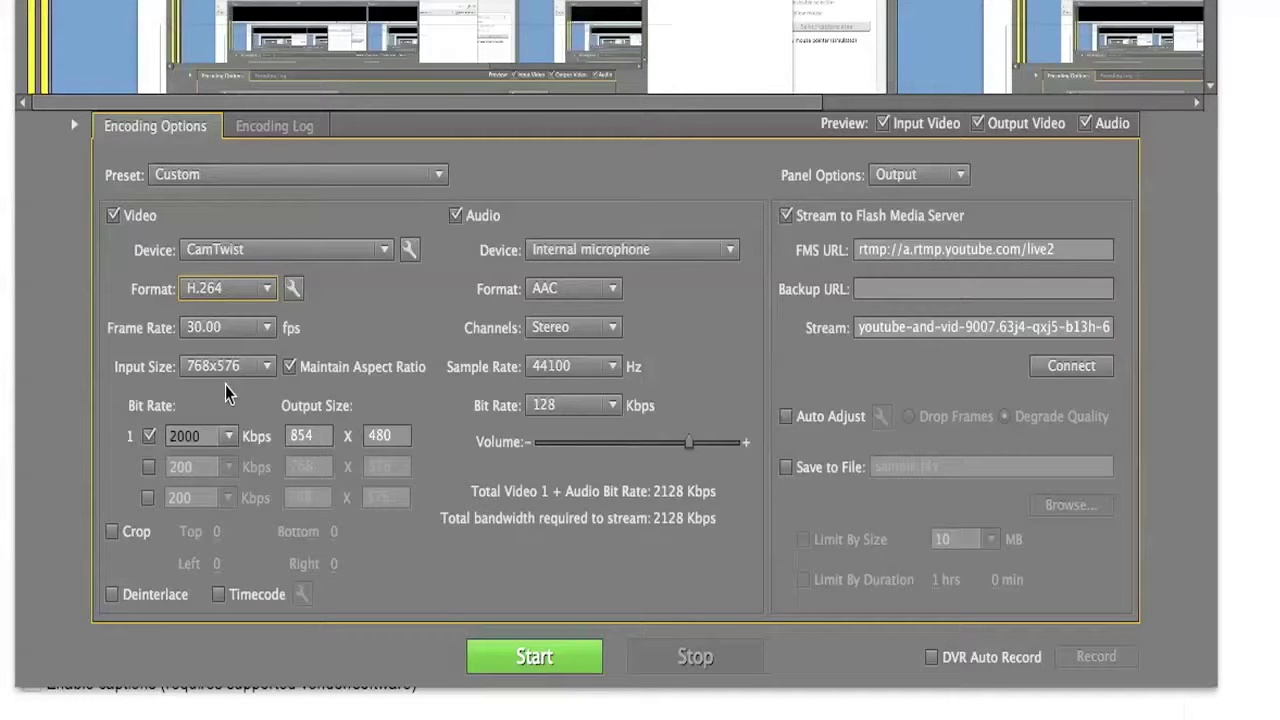
key(super+Tab)
drag(1279, 0, 857, 31)
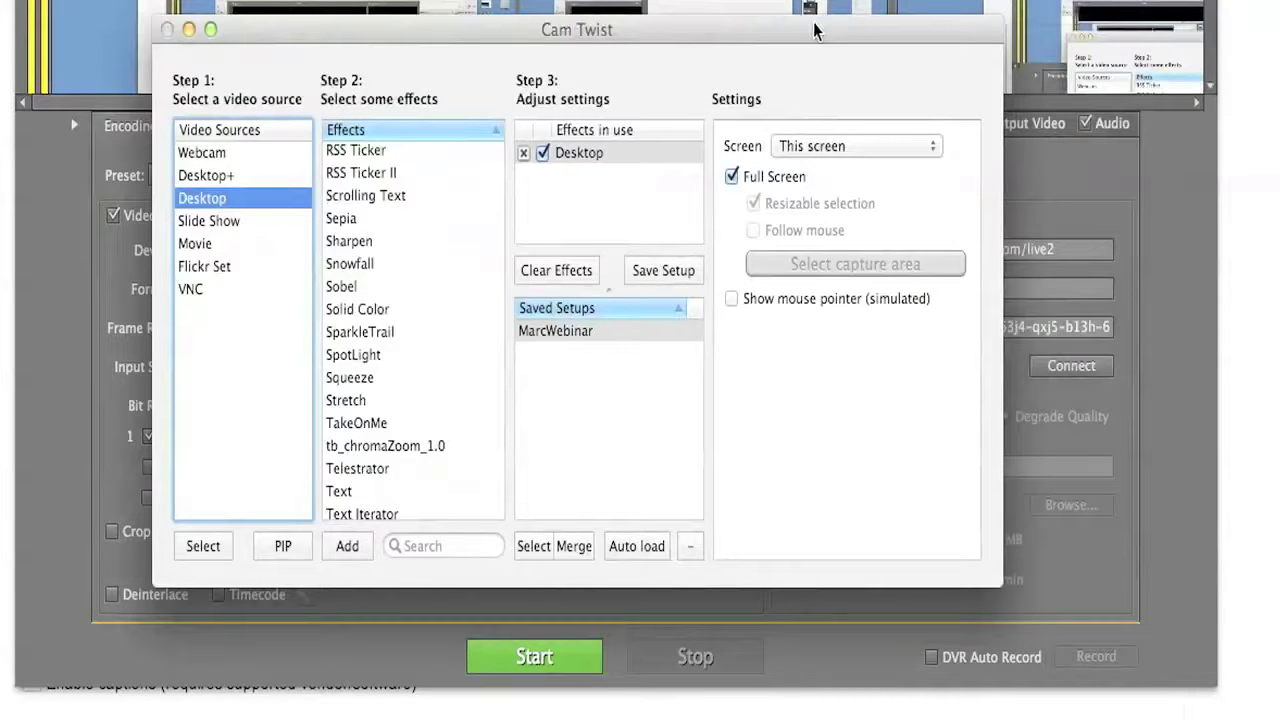
Push the CamTwist window aside to the right and bring the FMLE settings forward
drag(414, 40, 1263, 8)
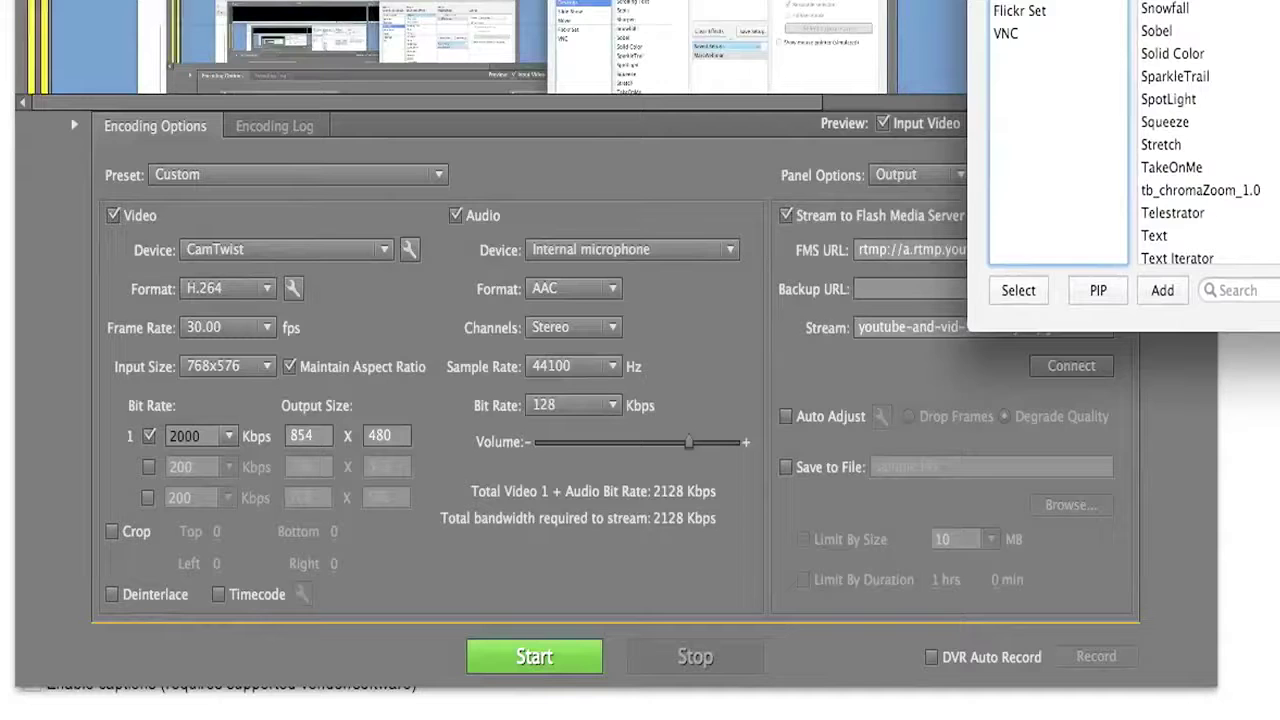
click(420, 300)
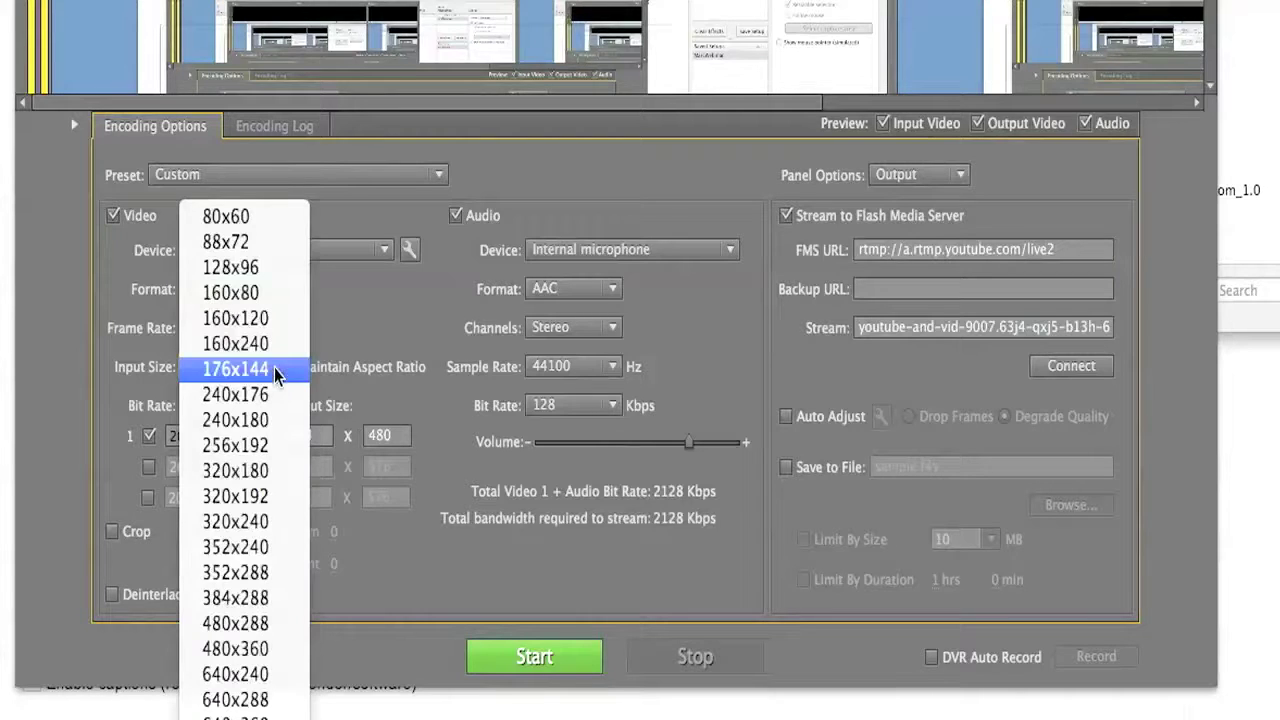
click(564, 174)
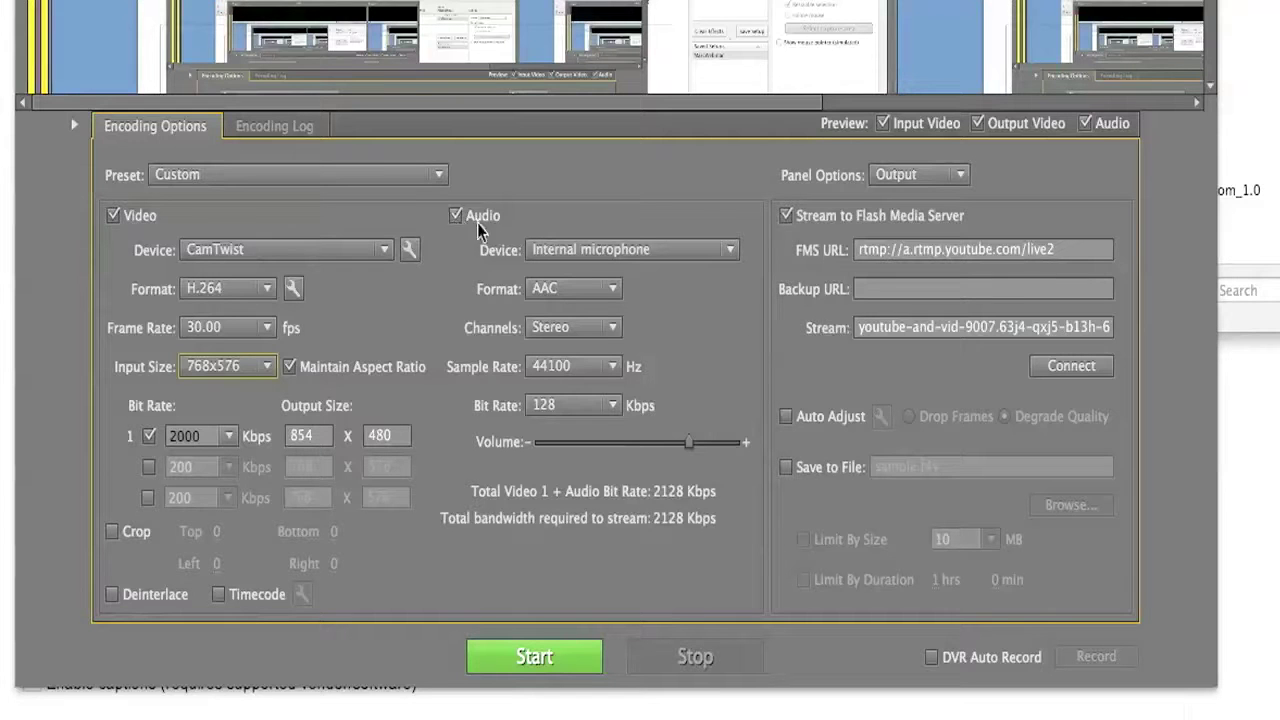
Keep Internal microphone as audio device, switch channels to Mono, and keep 128 Kbps bit rate
click(737, 255)
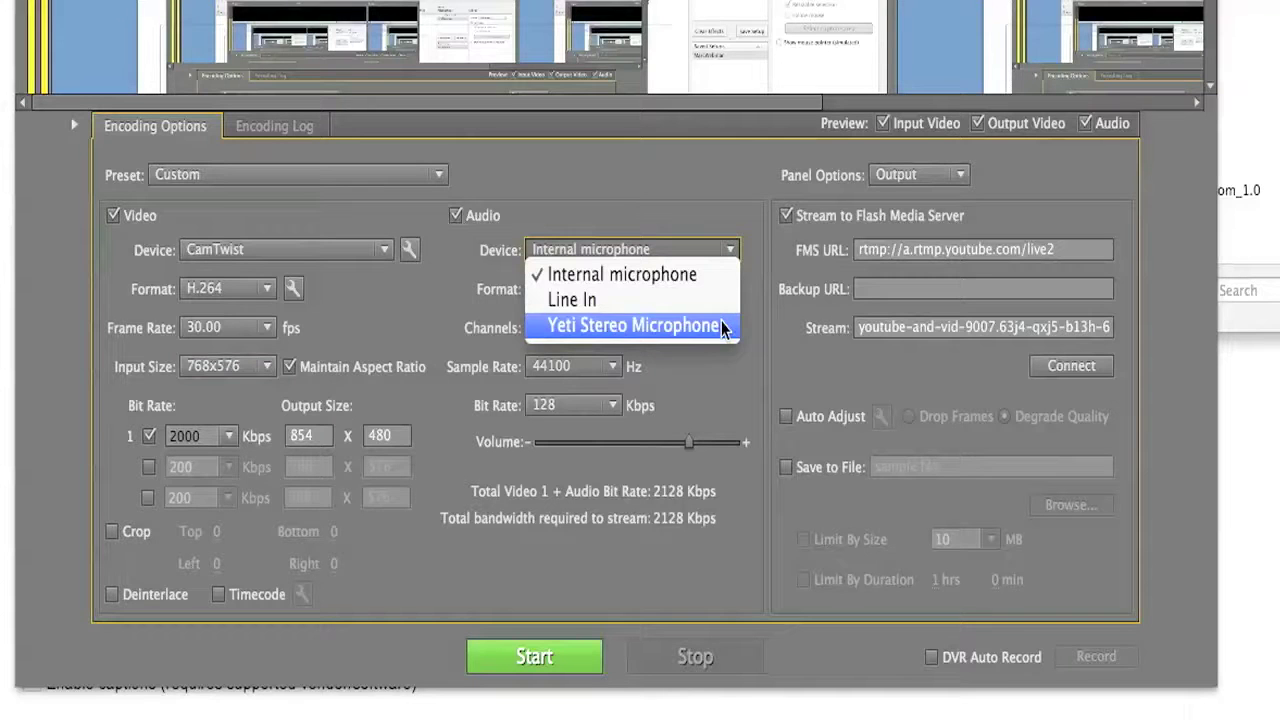
click(716, 183)
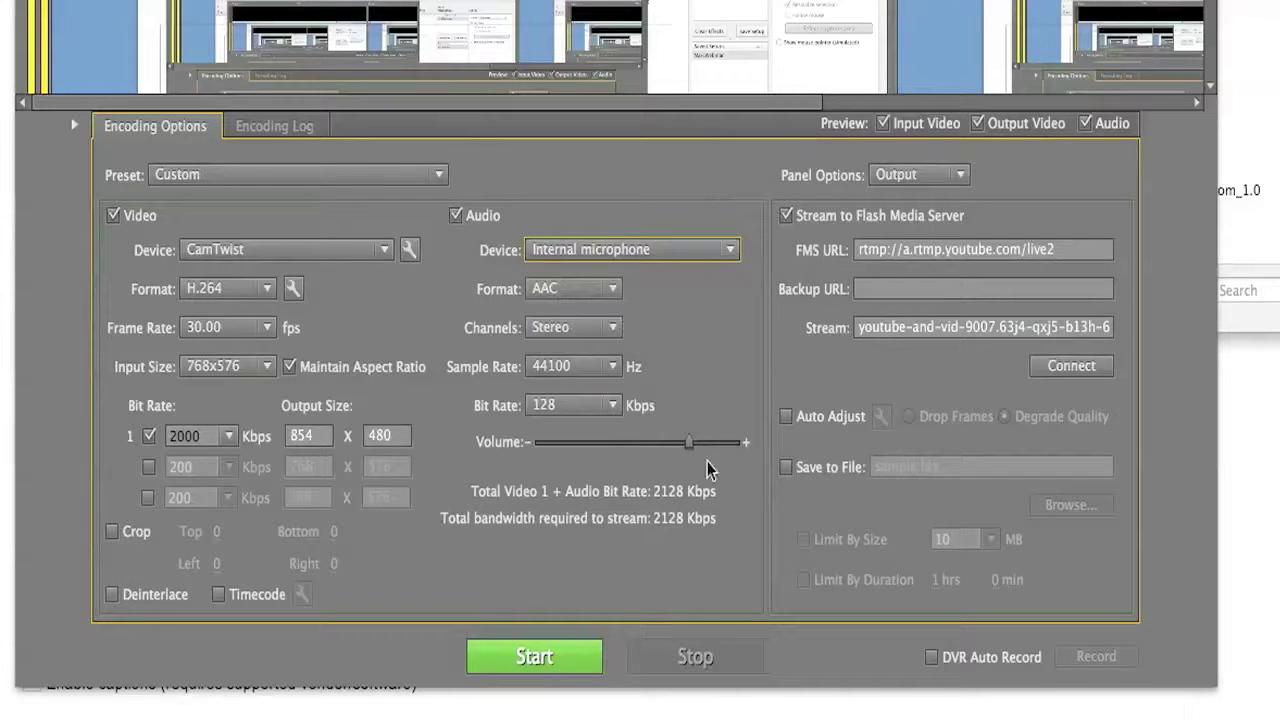
click(612, 330)
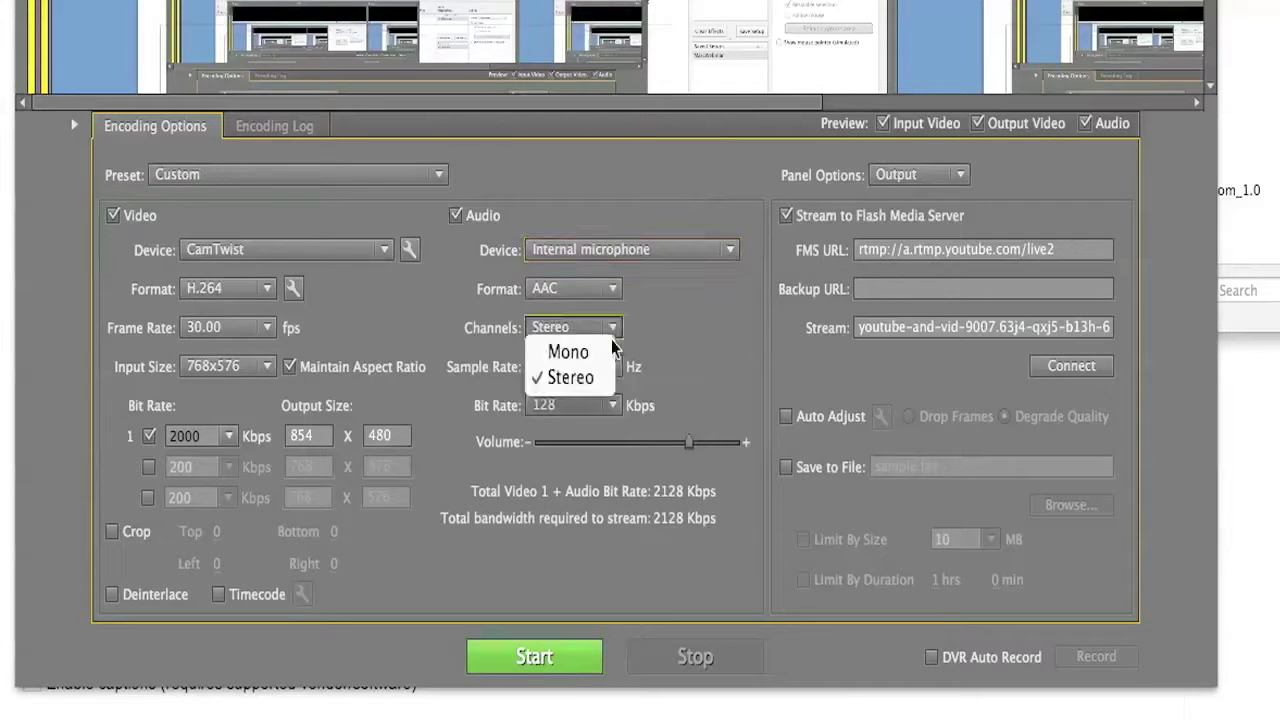
click(697, 341)
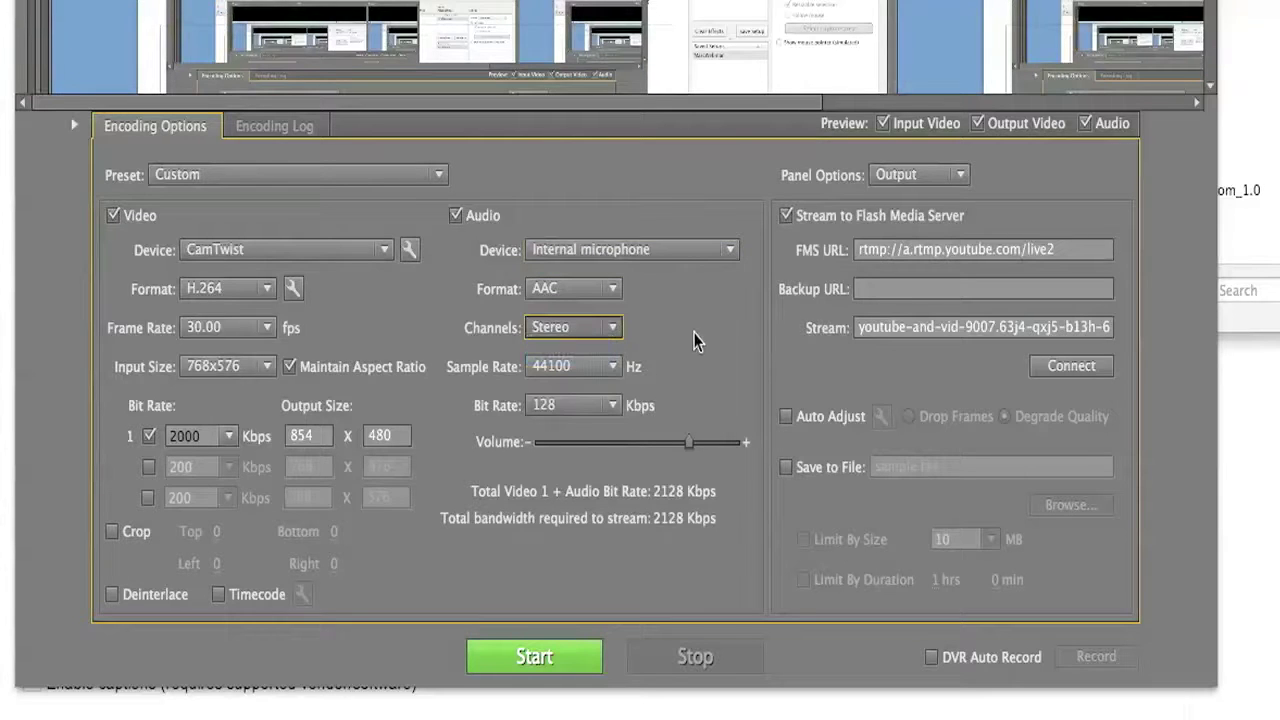
key(Up)
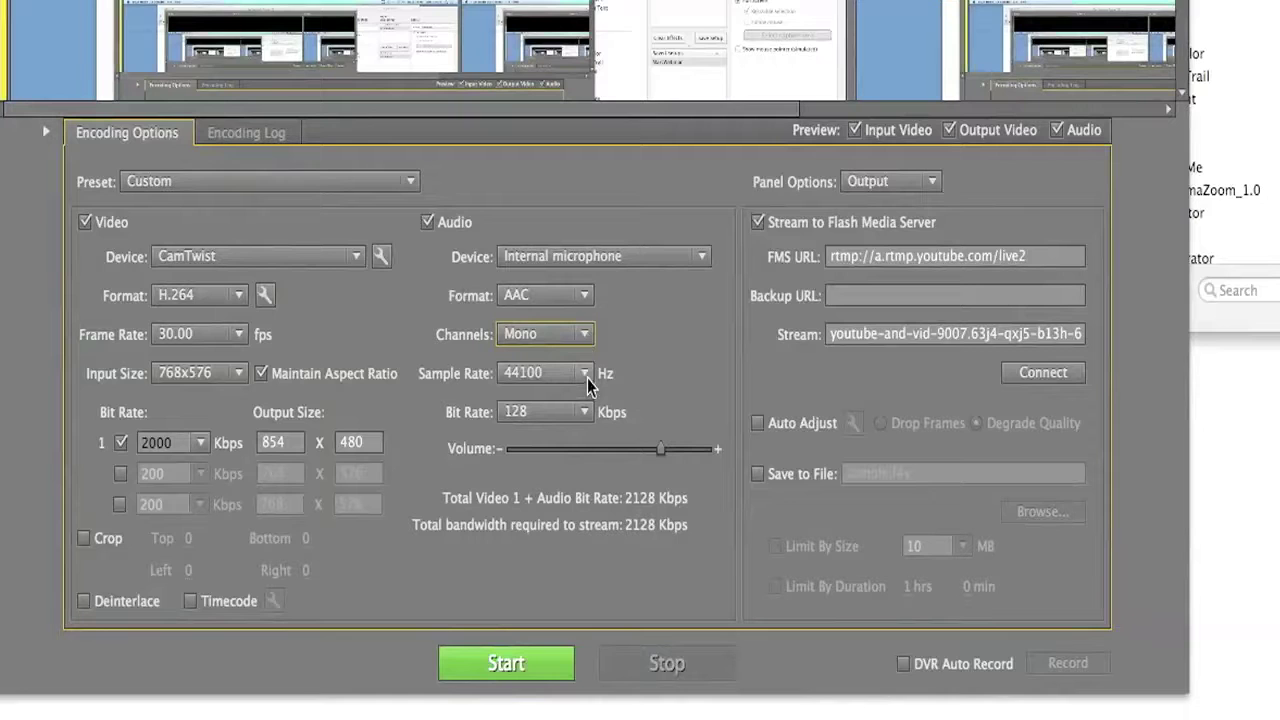
click(591, 417)
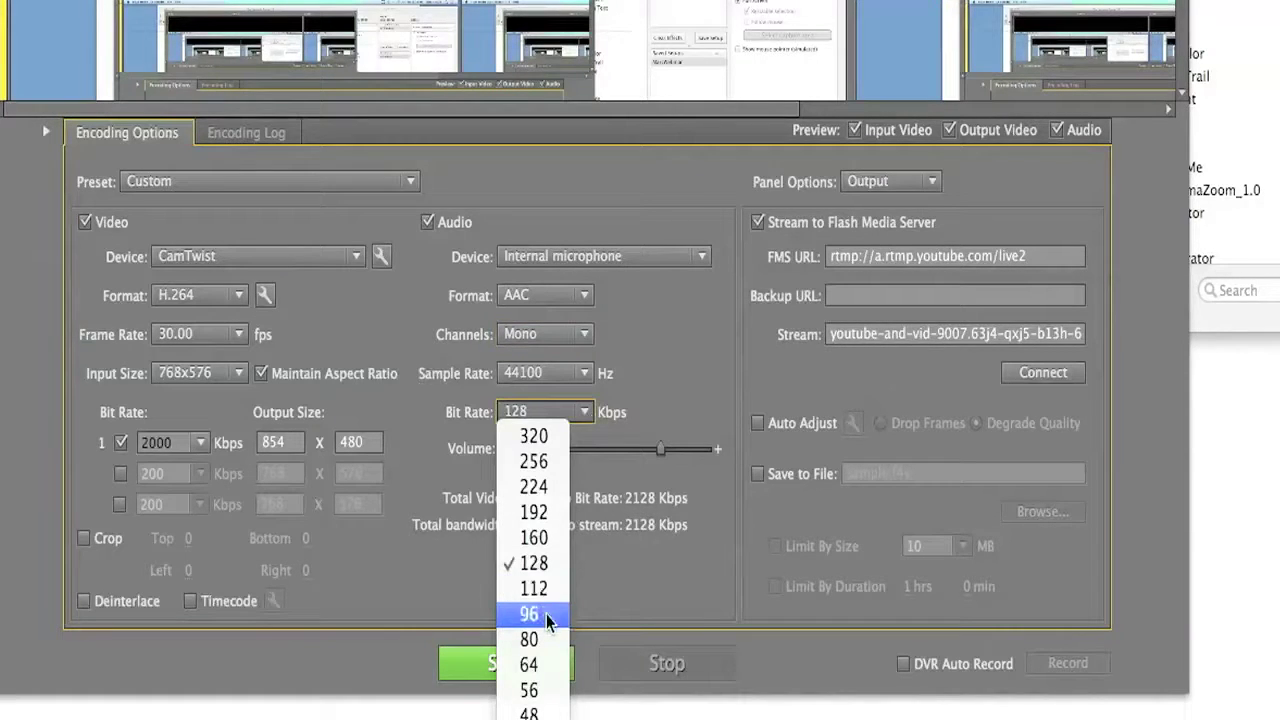
click(661, 204)
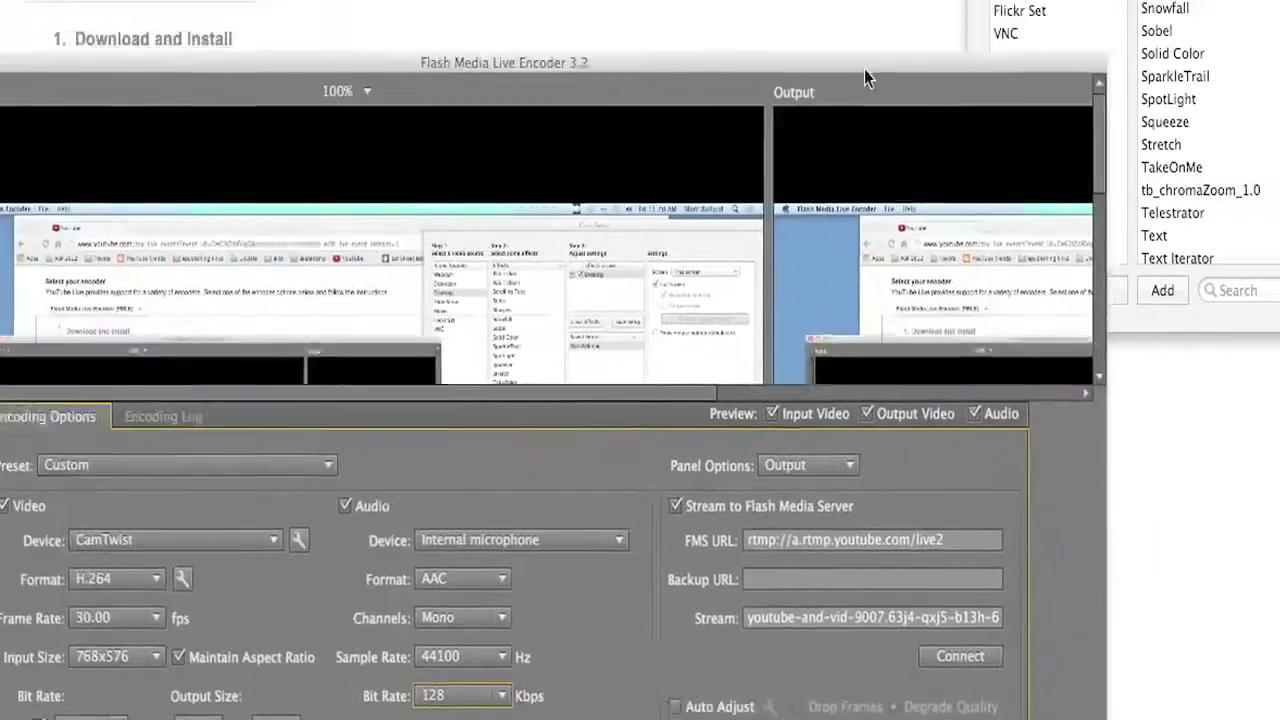
Set both the Input and Output preview zoom to 50%
drag(864, 69, 922, 14)
click(427, 36)
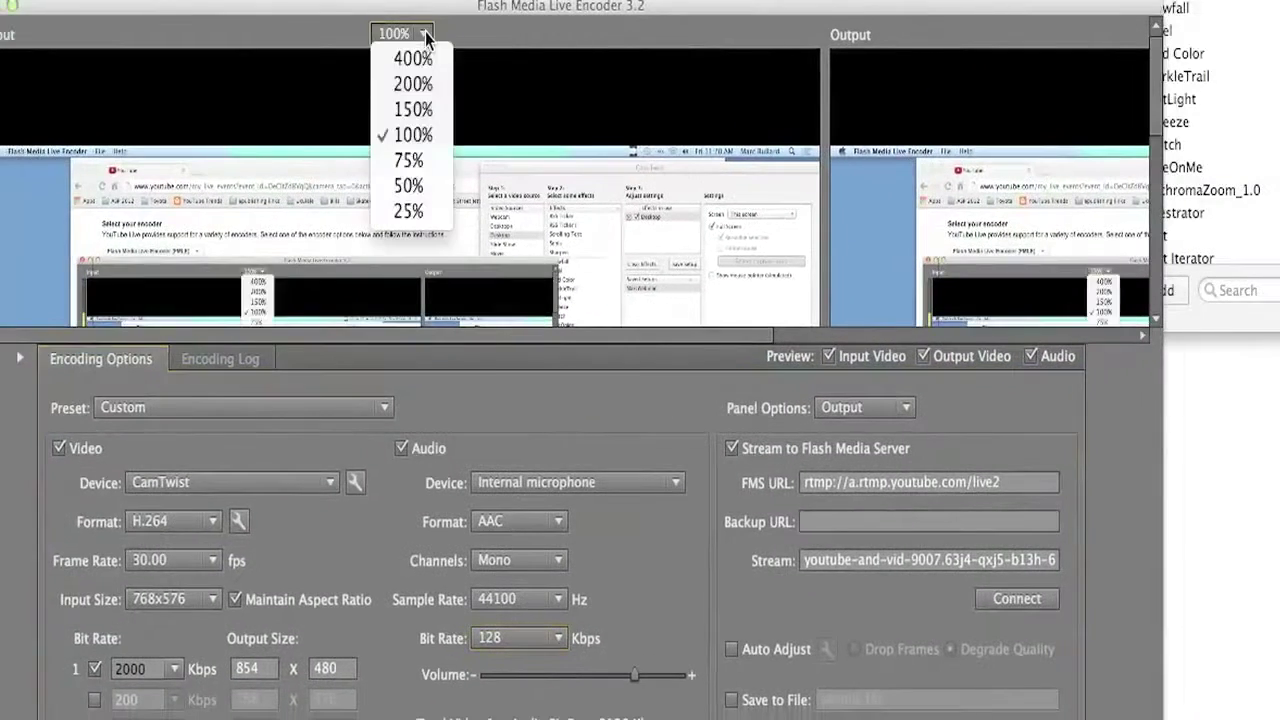
click(410, 186)
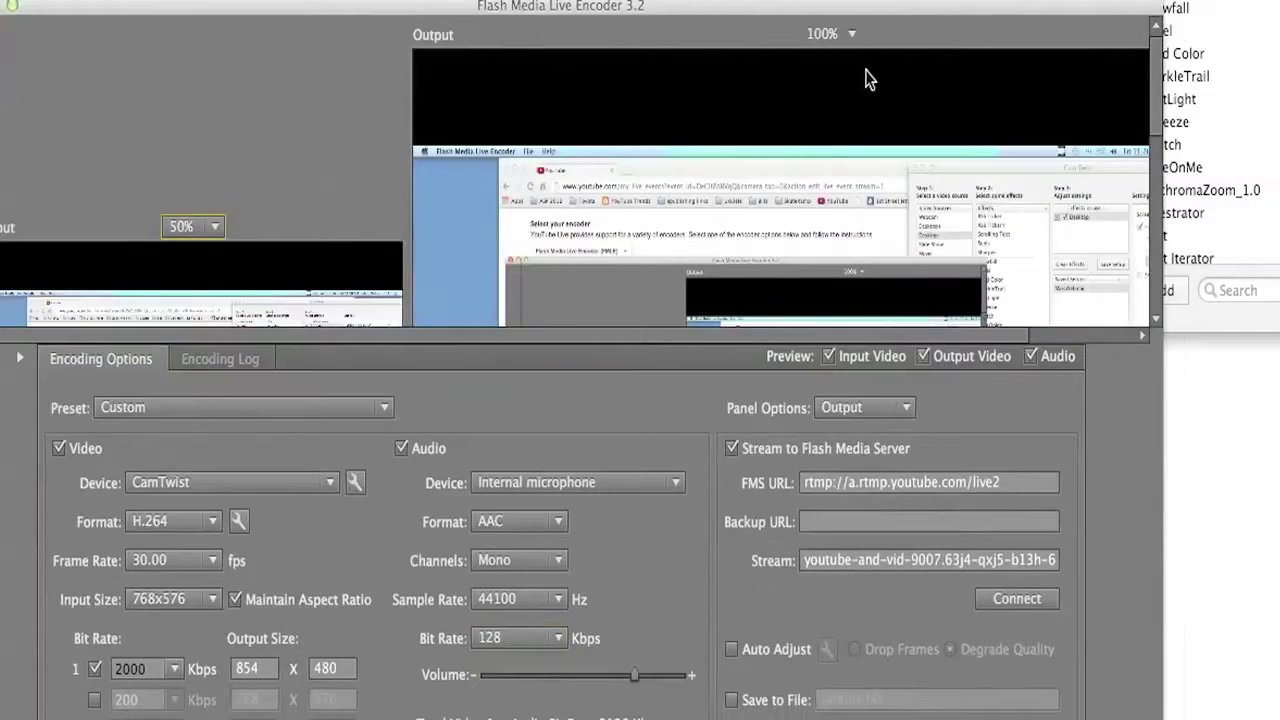
click(840, 33)
click(837, 186)
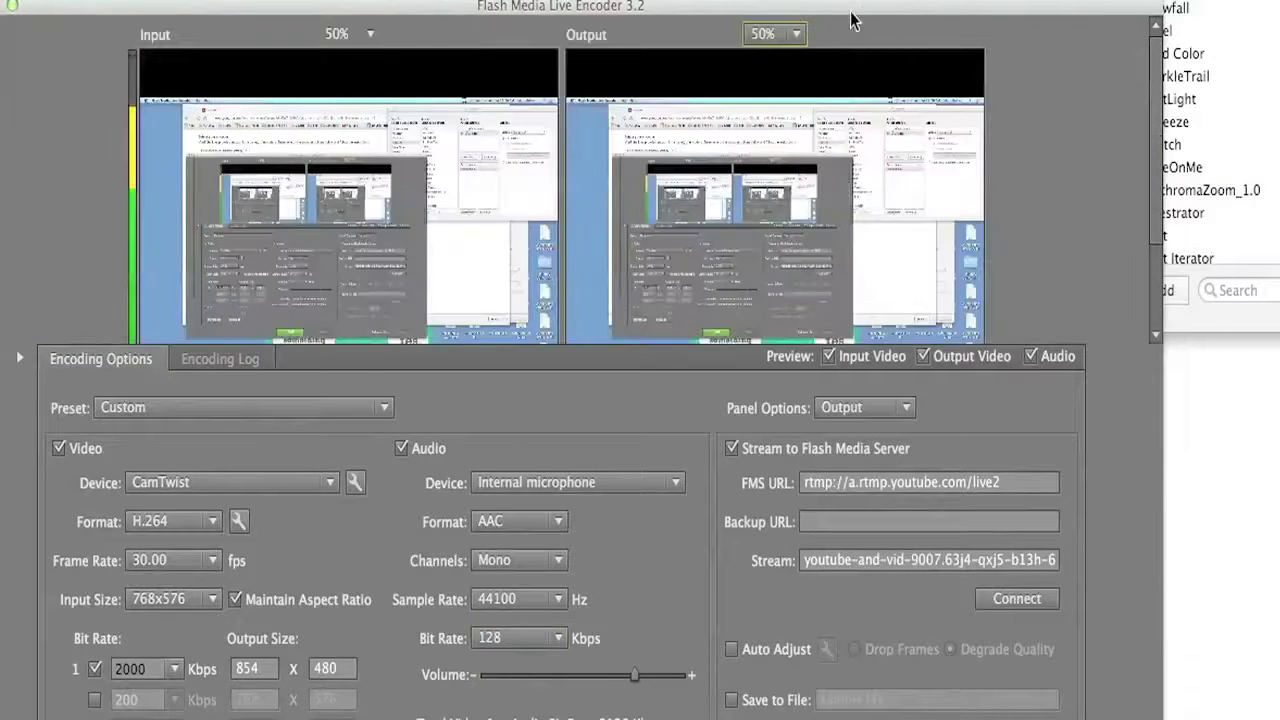
Toggle CamTwist's video source to the webcam and back to the desktop
drag(851, 6, 829, 0)
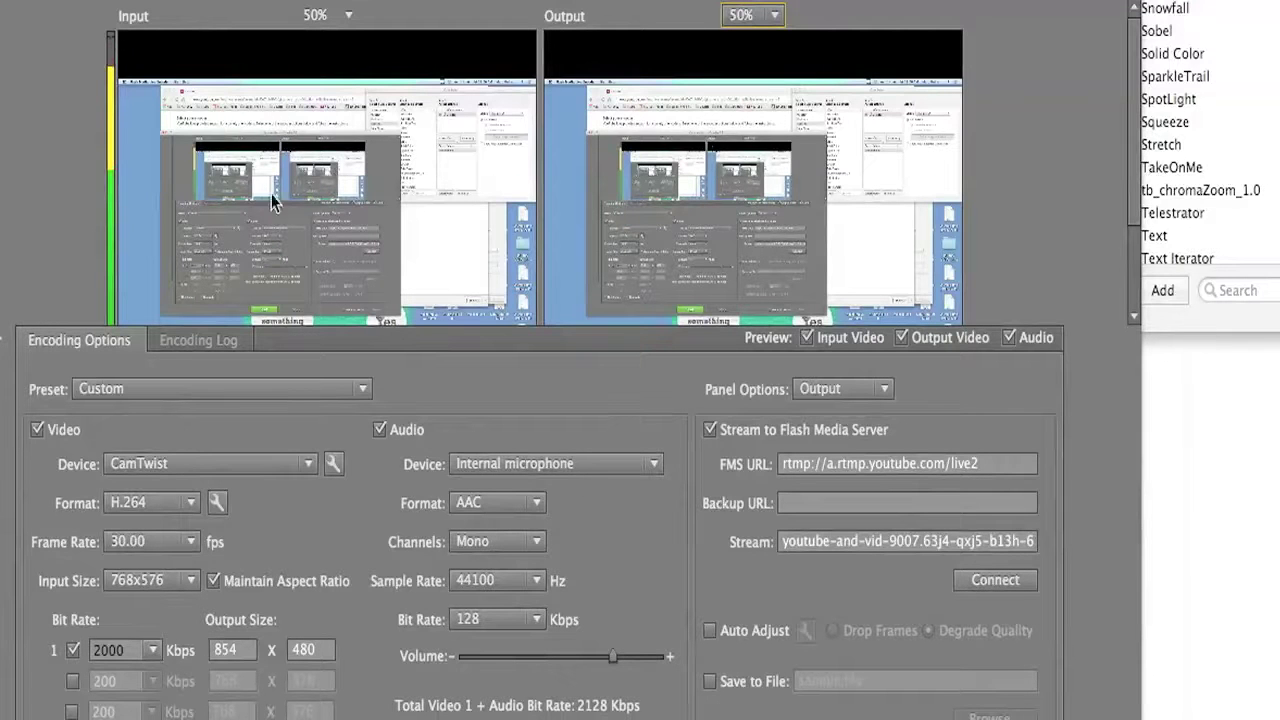
drag(832, 12, 968, 5)
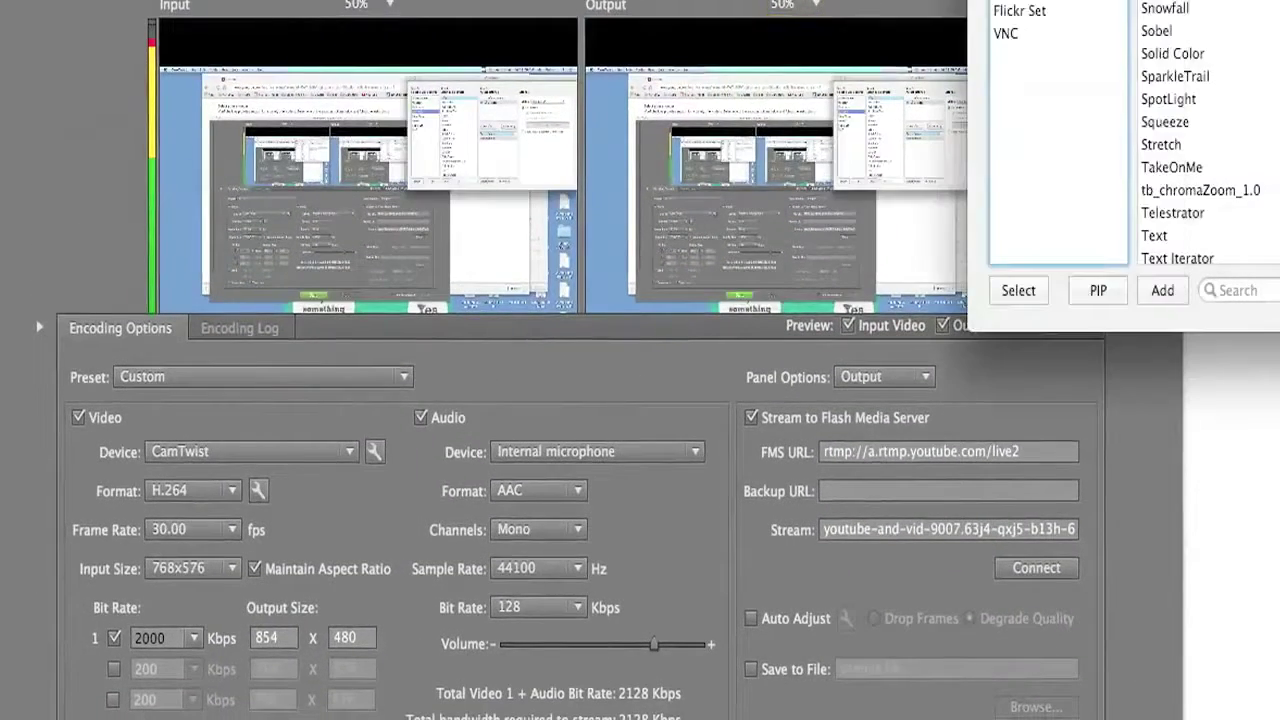
click(1018, 290)
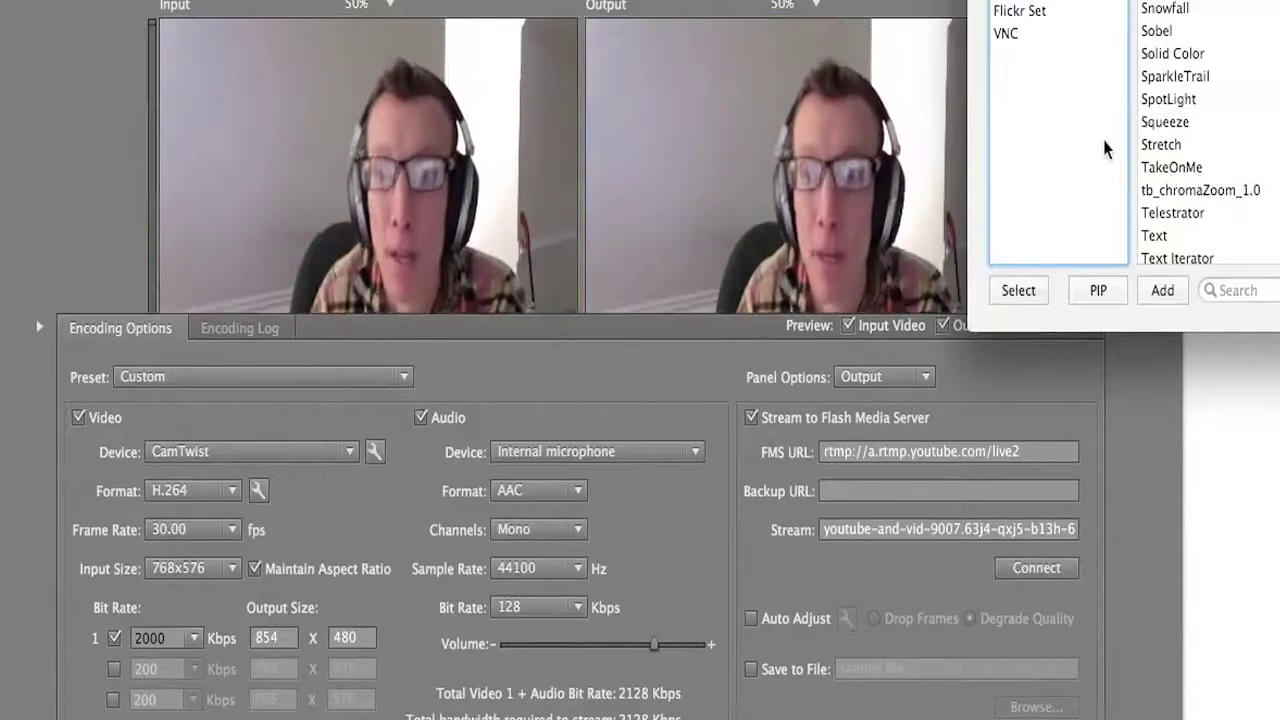
click(1018, 290)
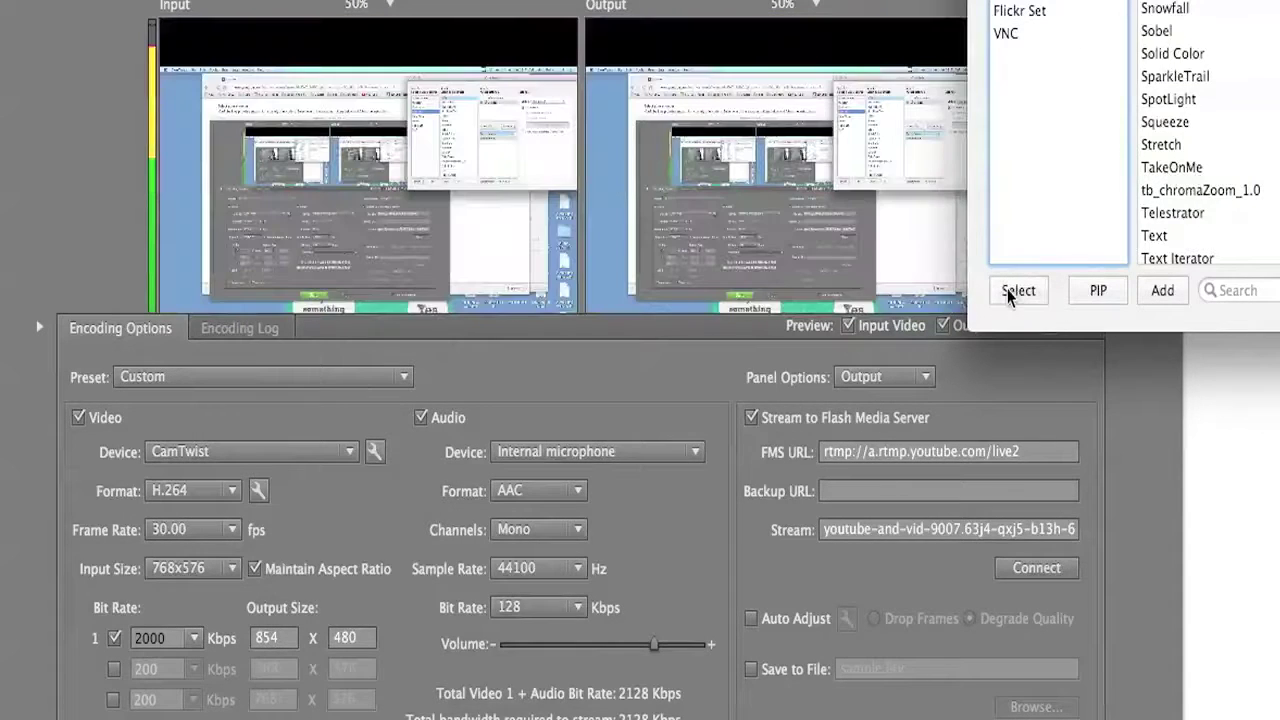
drag(607, 163, 578, 29)
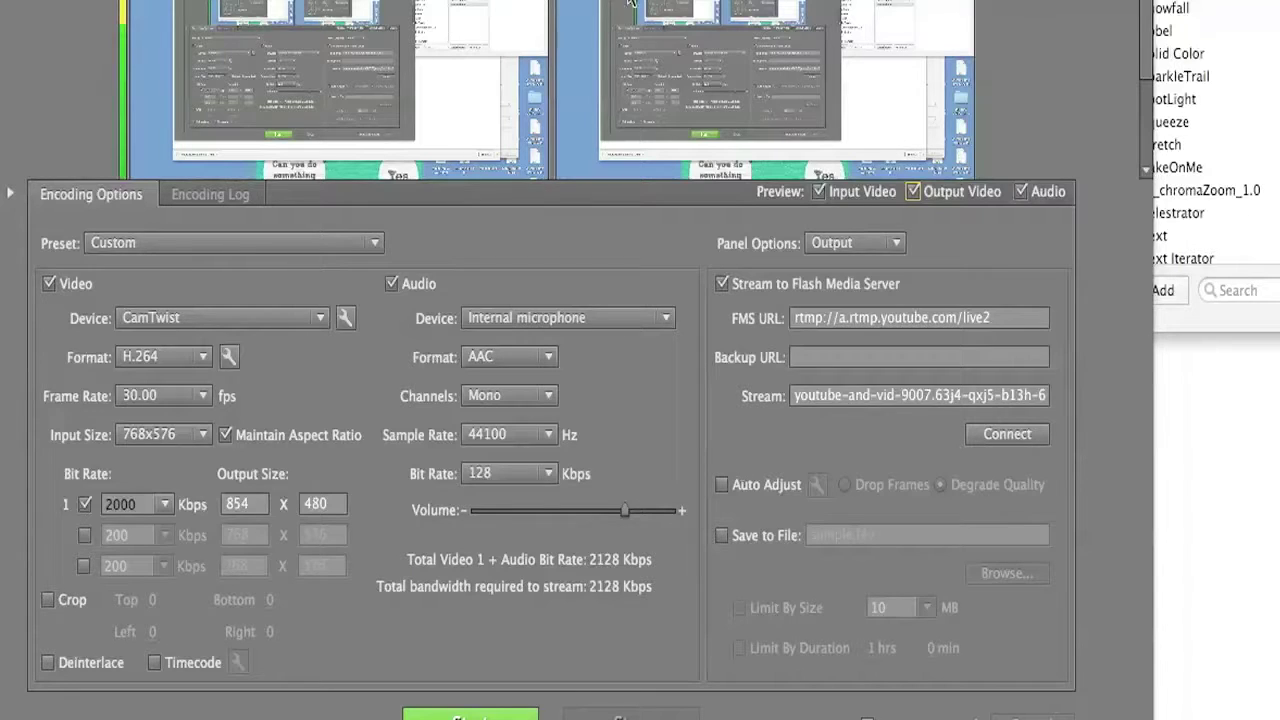
Check the Encoding Log tab, then return to the encoding settings
scroll(562, 577, down, 3)
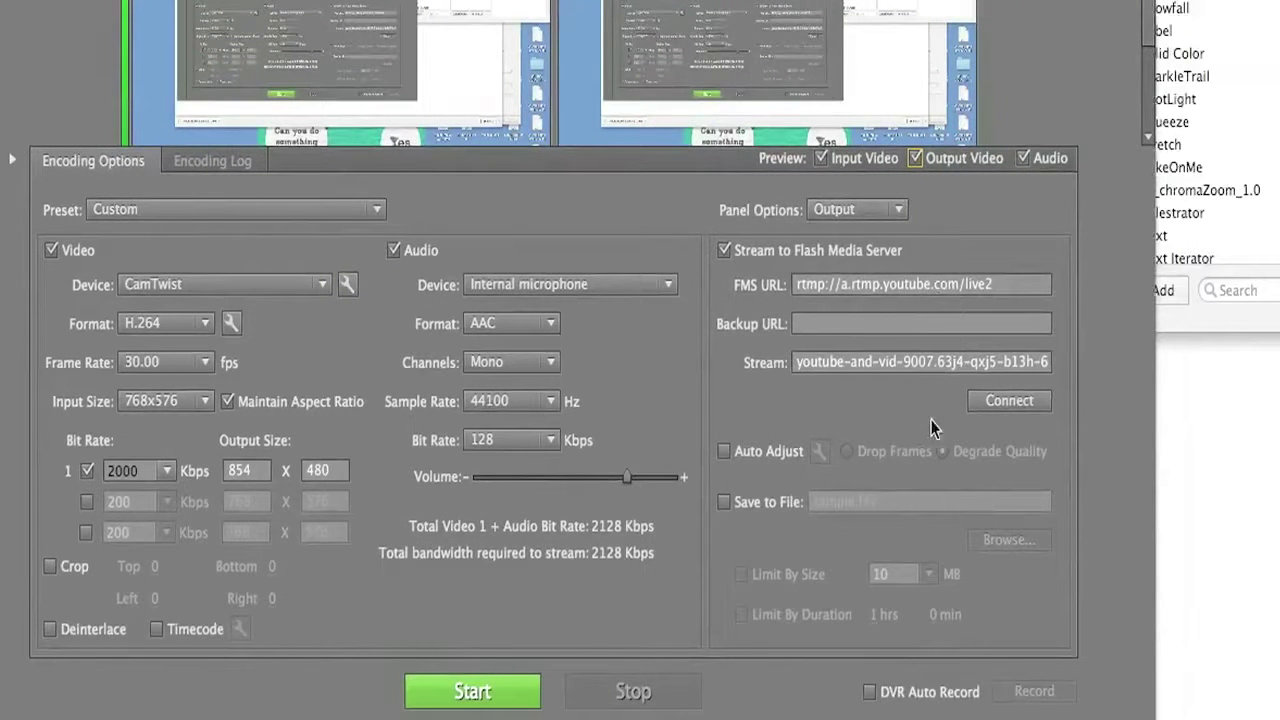
click(209, 163)
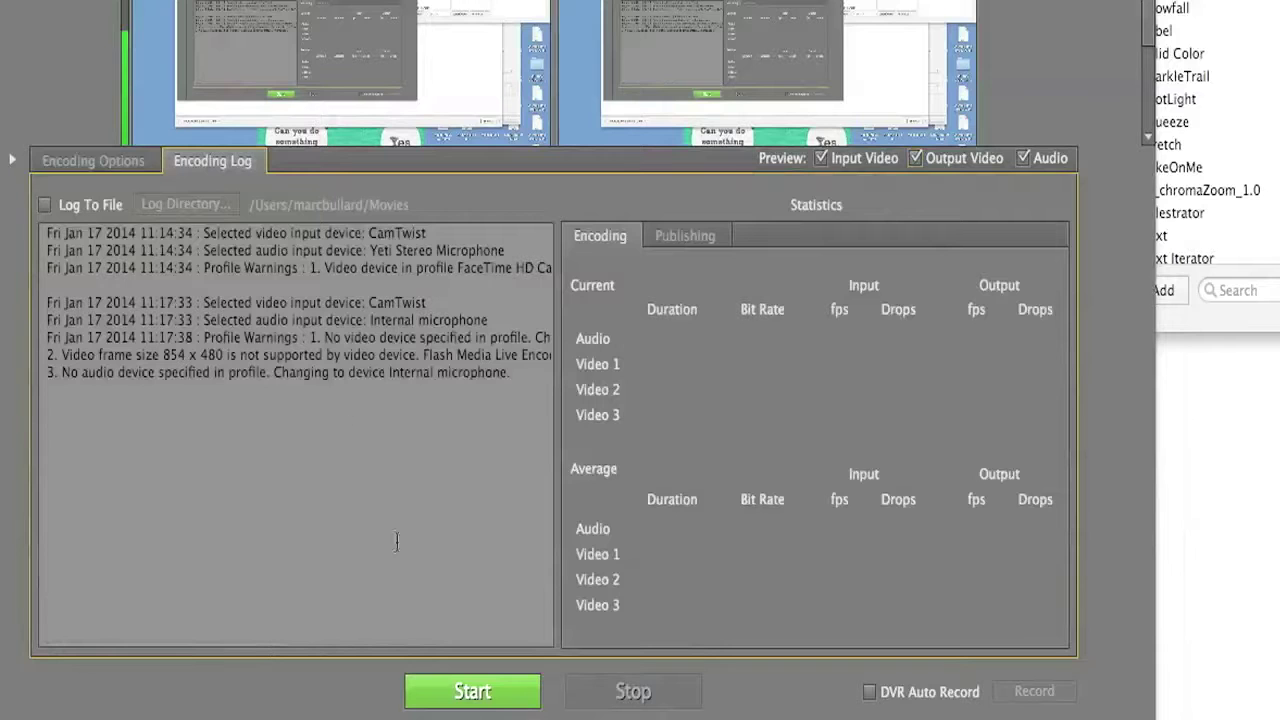
click(95, 160)
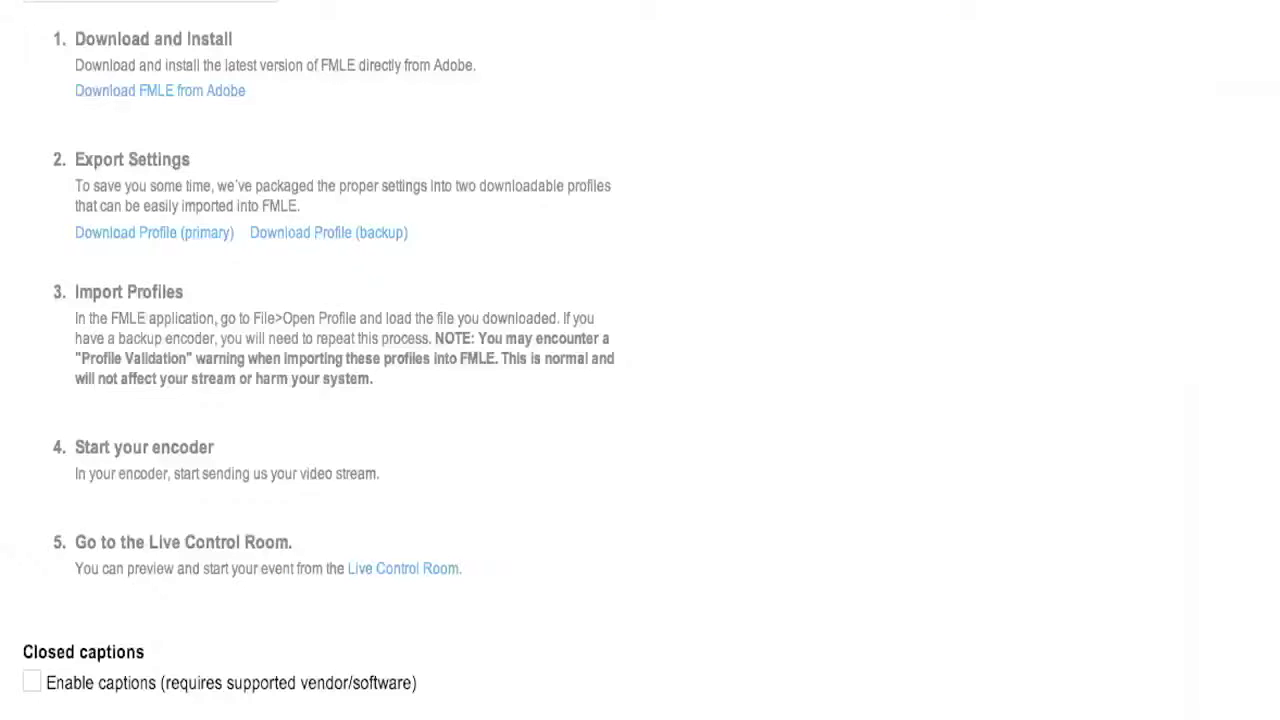
Change the YouTube event start time to 11:23pm and save the changes
scroll(712, 465, up, 10)
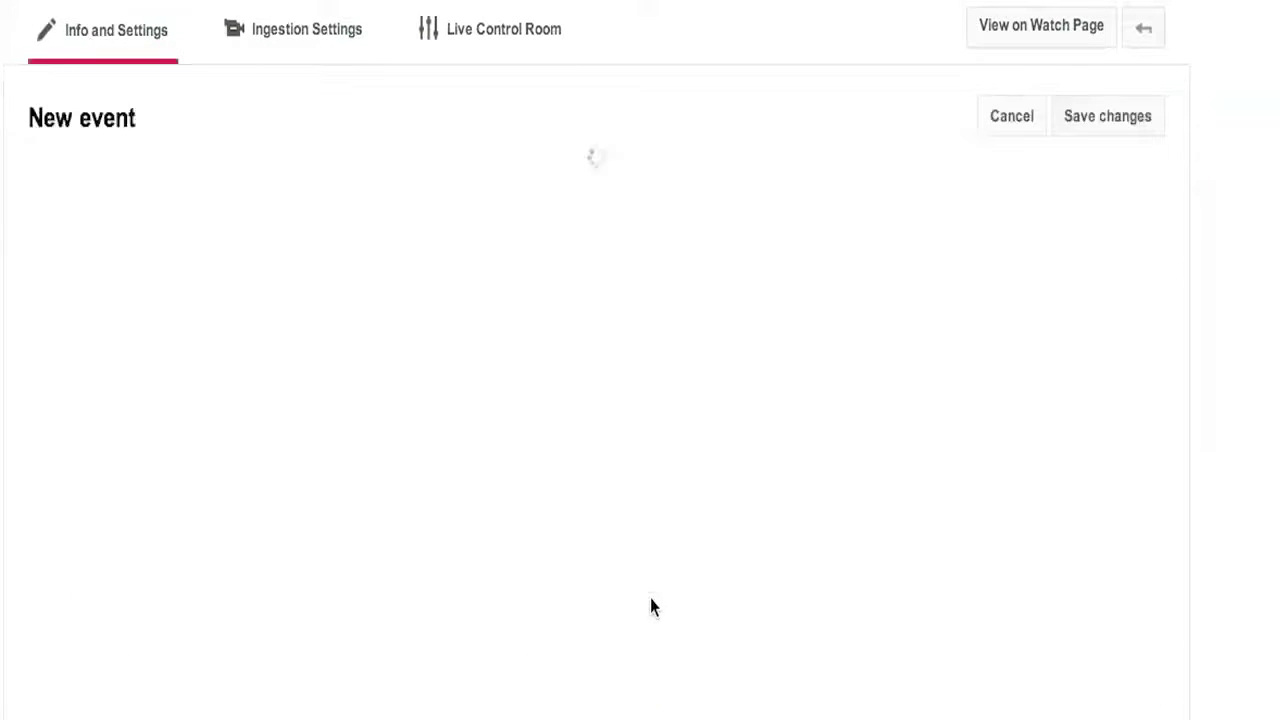
click(244, 350)
click(244, 352)
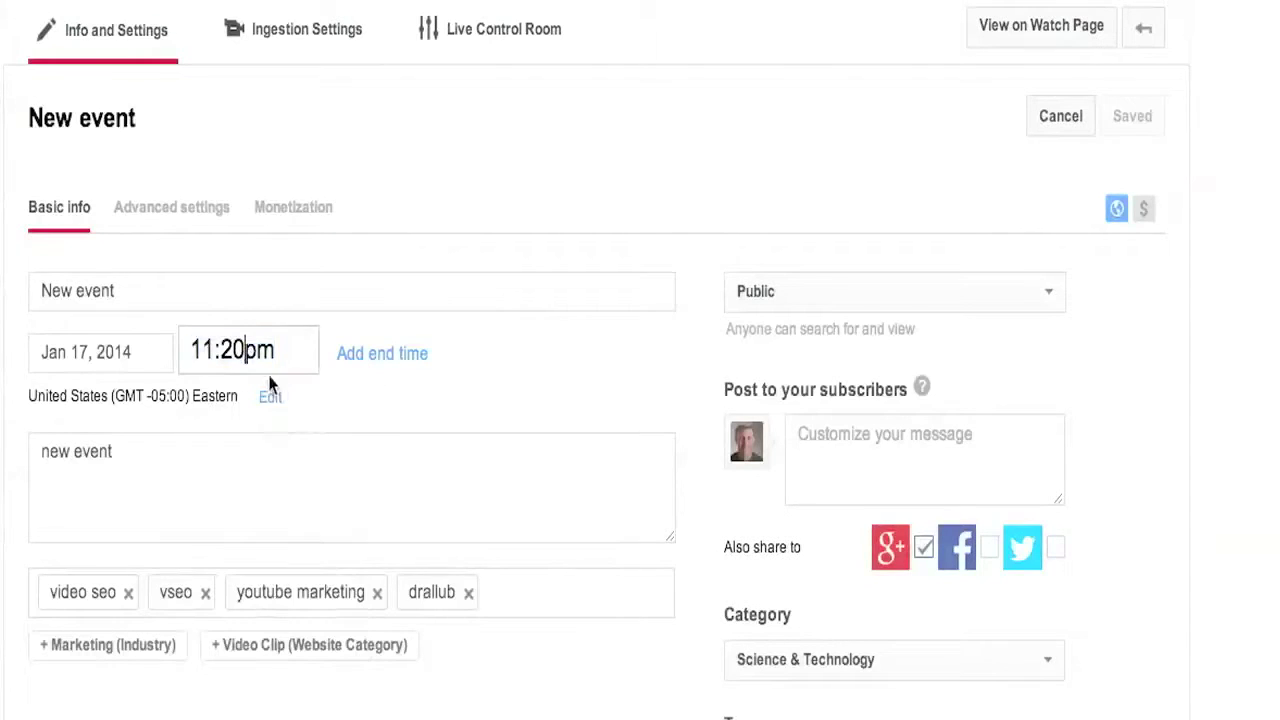
key(BackSpace)
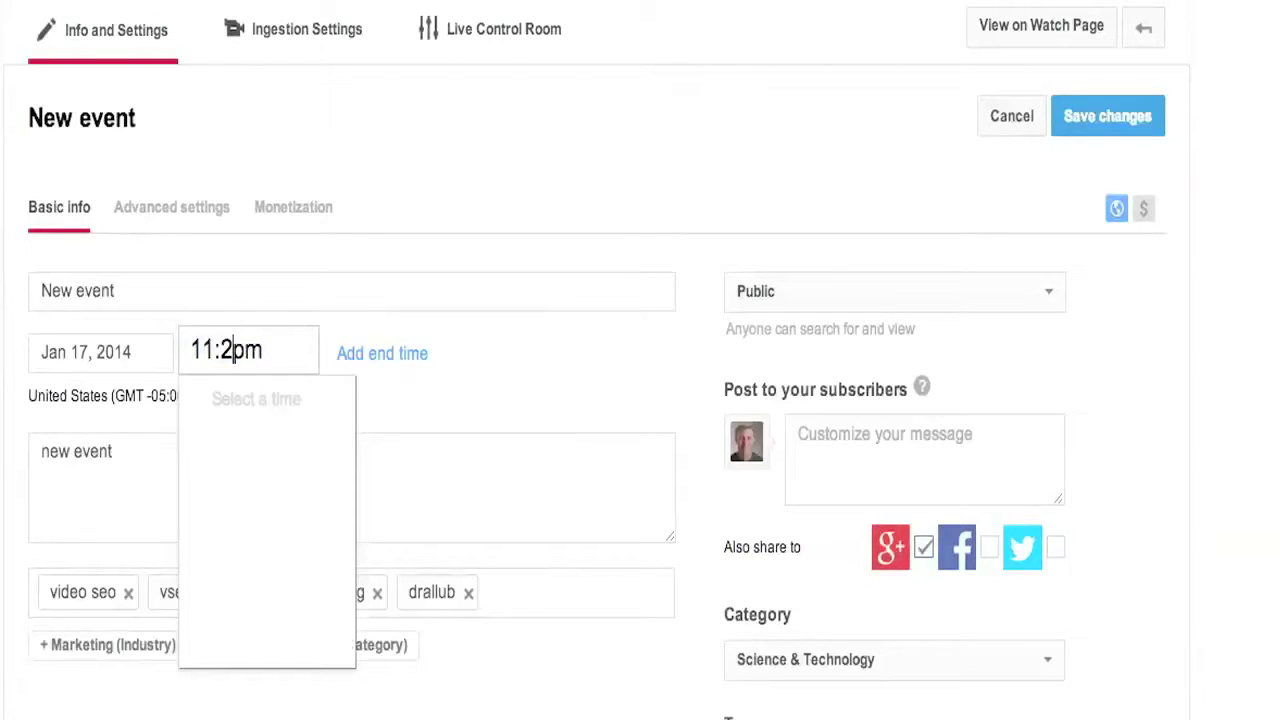
text(3)
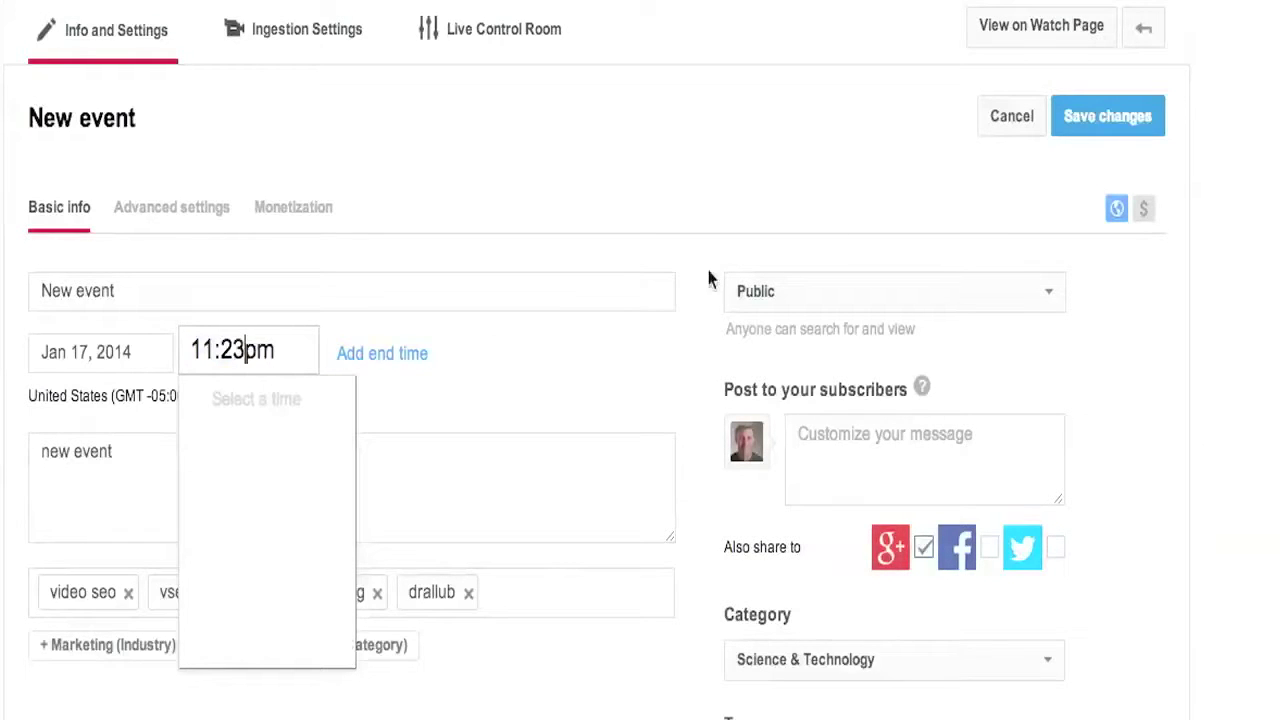
click(1062, 126)
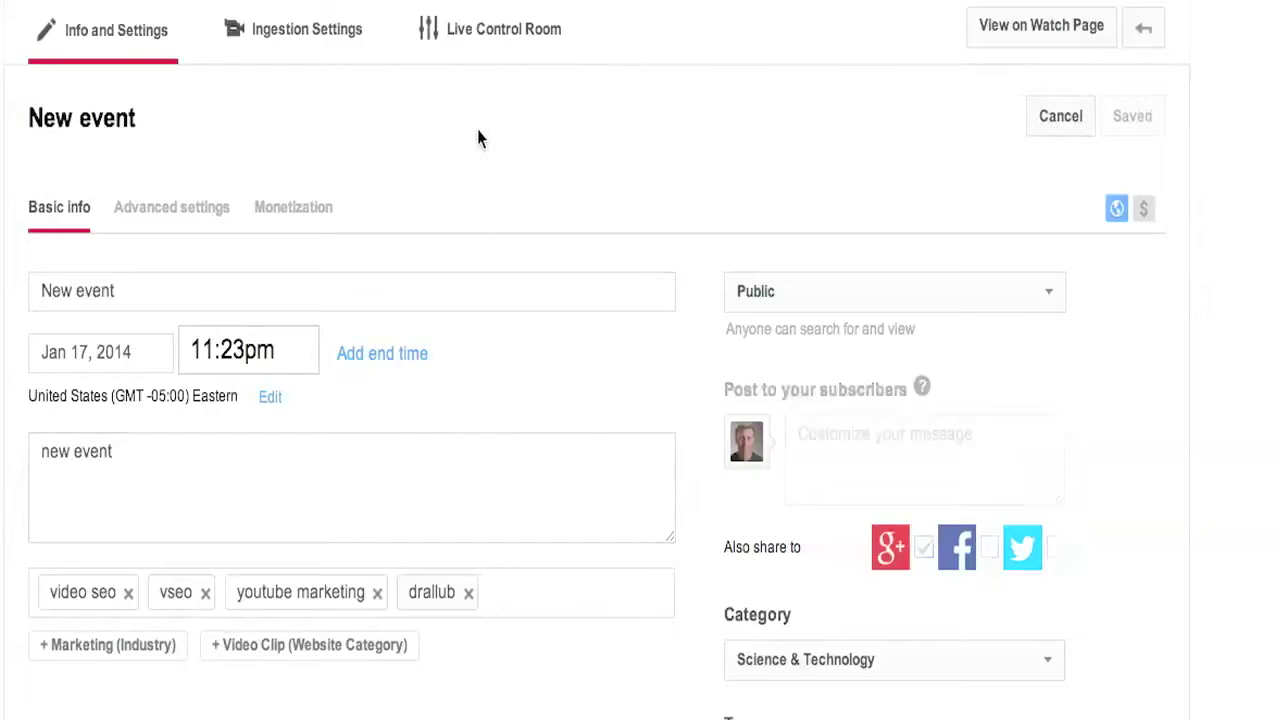
Open the Live Control Room and dismiss the no-data warning banner
click(500, 32)
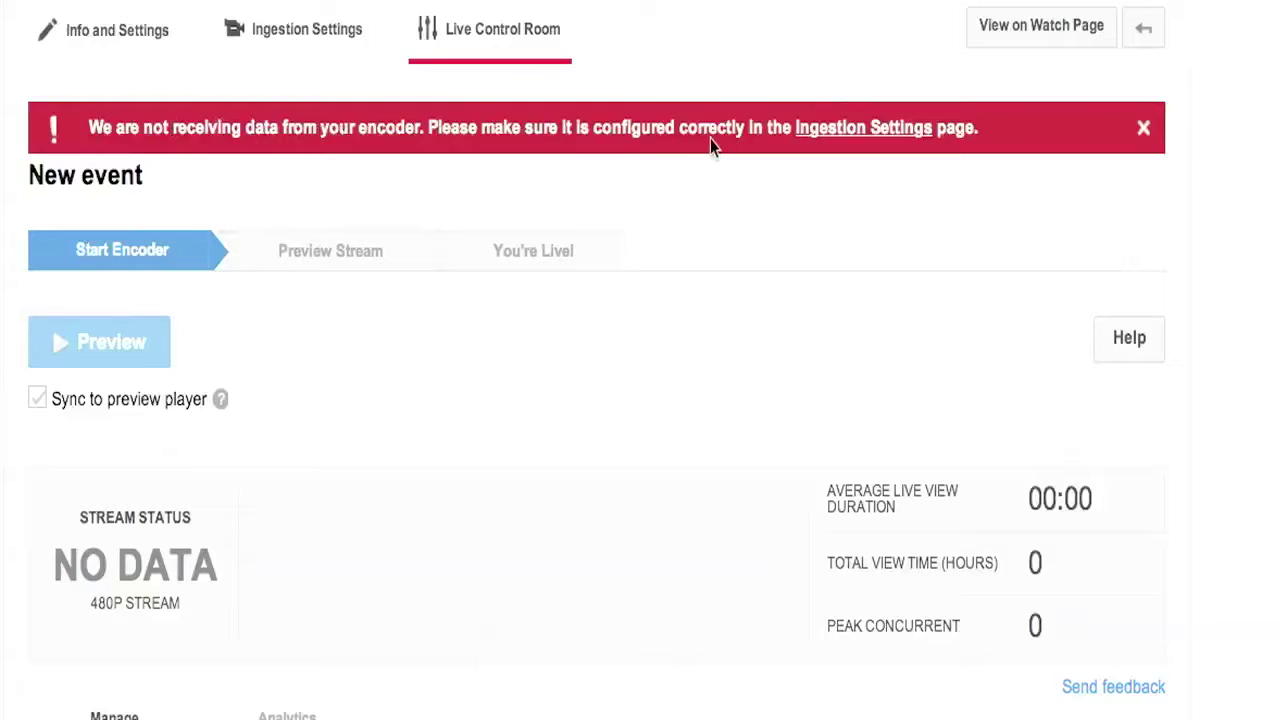
click(1144, 129)
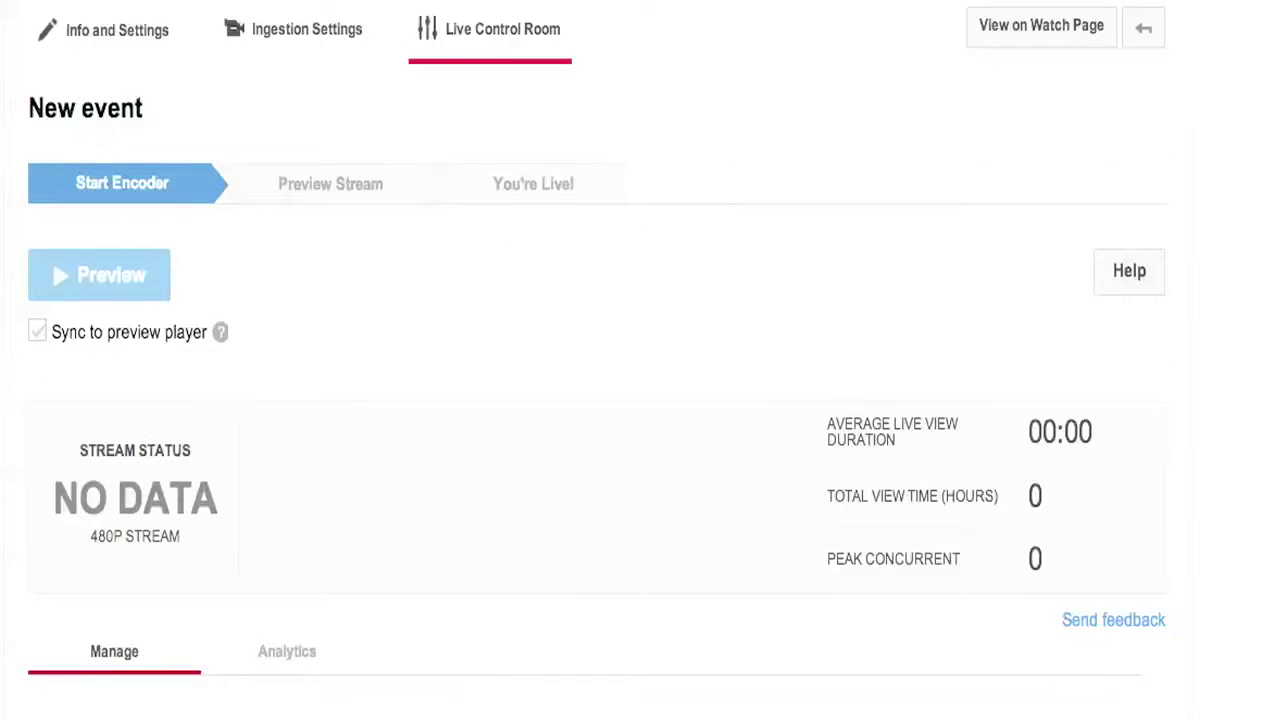
key(super+Tab)
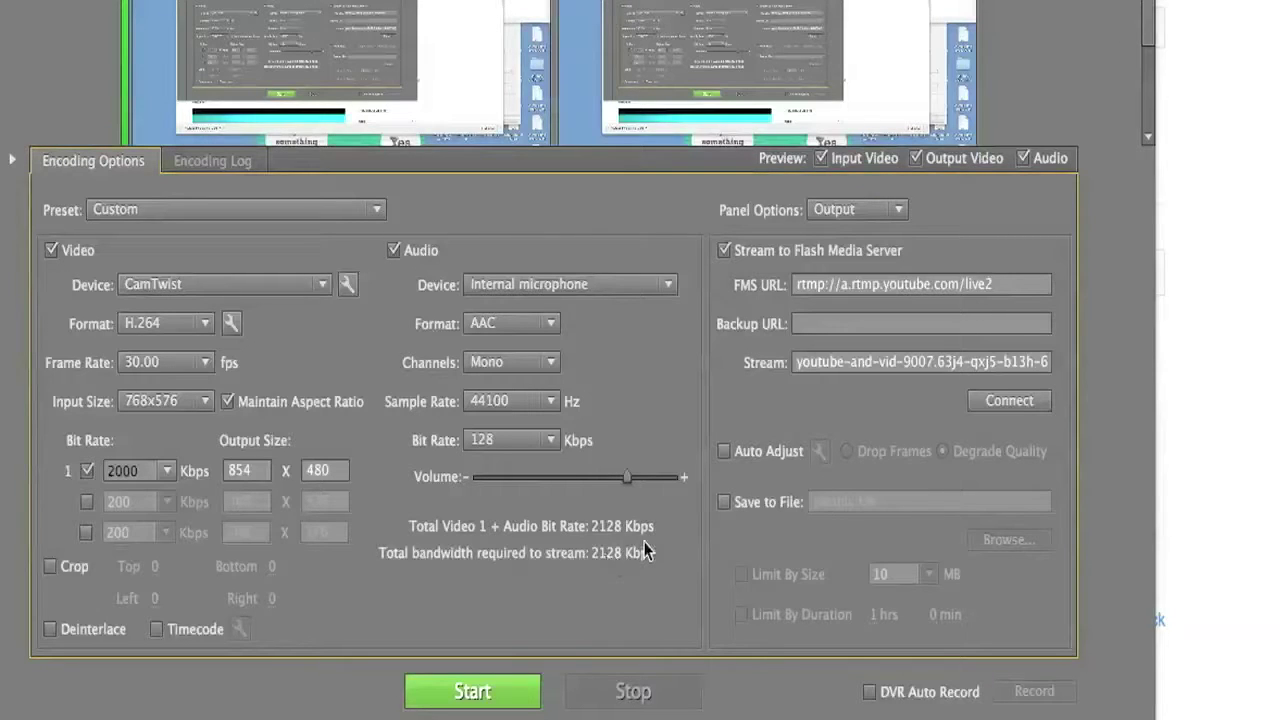
Start streaming from FMLE to YouTube's rtmp://a.rtmp.youtube.com/live2 server
click(475, 703)
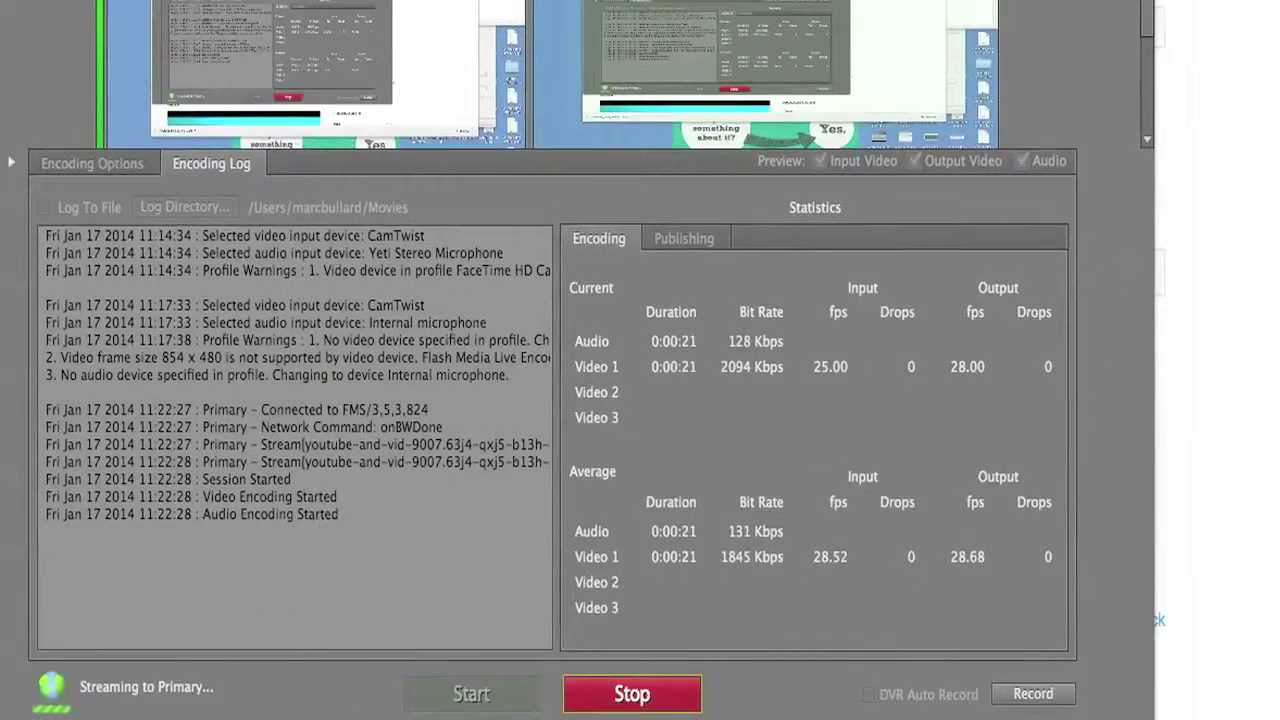
Hide the encoder and request a preview of the live event, confirming the dialog
key(super+m)
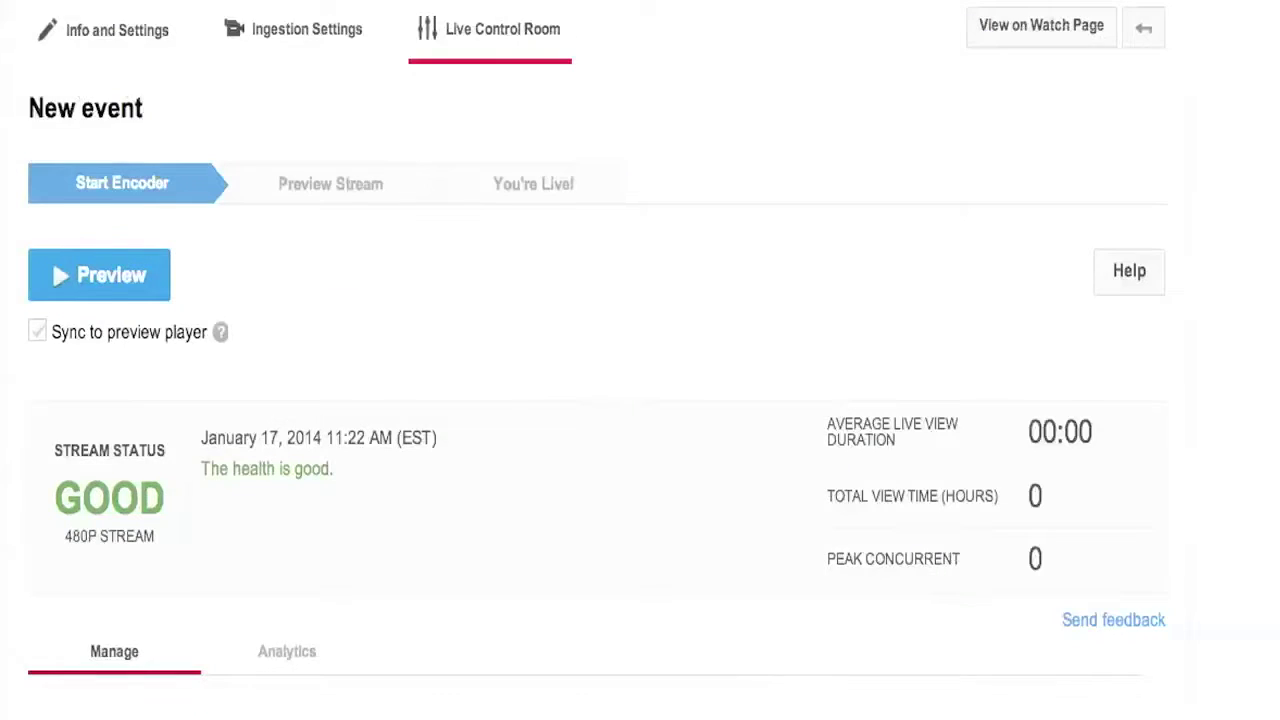
scroll(640, 400, down, 3)
scroll(640, 400, up, 3)
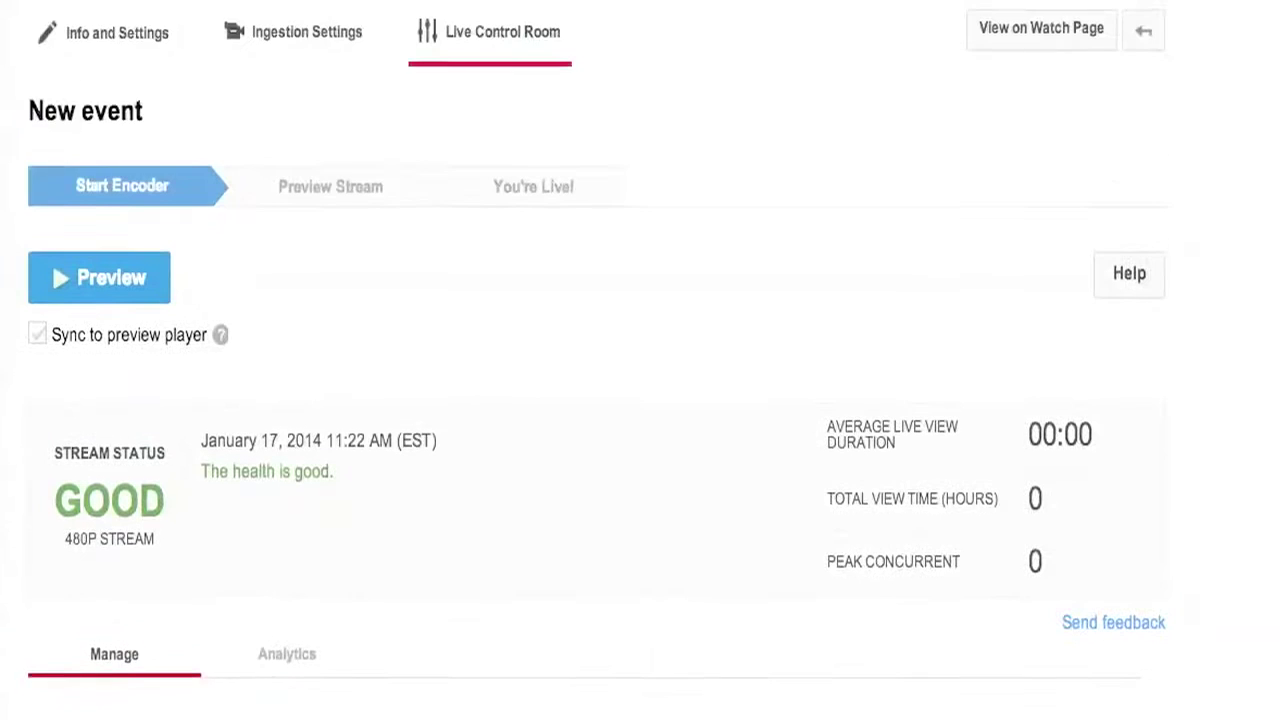
scroll(640, 400, down, 1)
scroll(640, 400, down, 1)
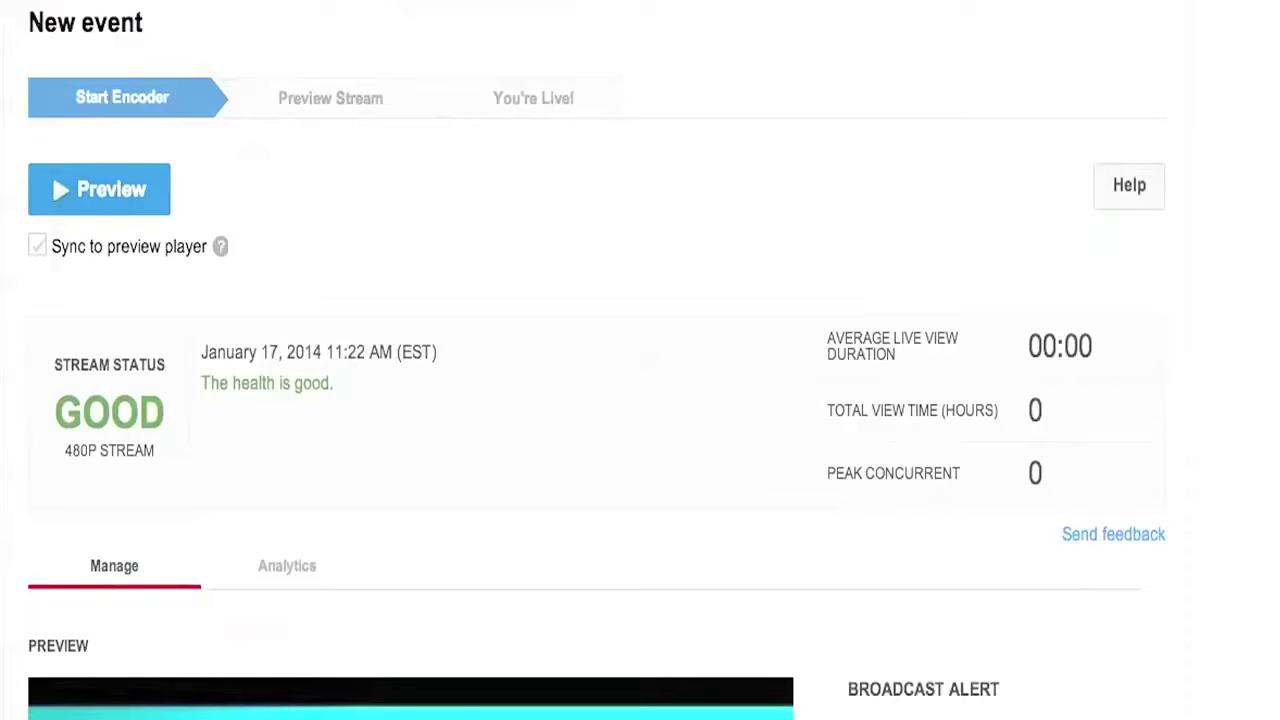
scroll(564, 193, down, 2)
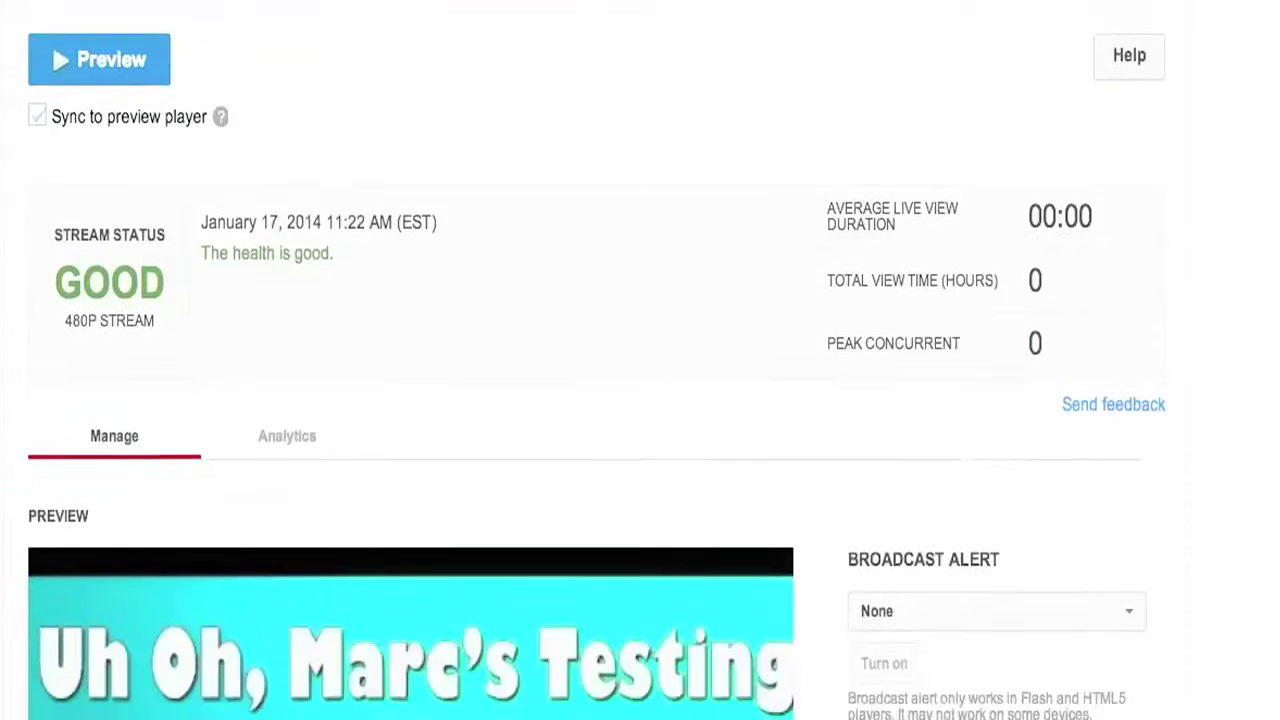
click(113, 70)
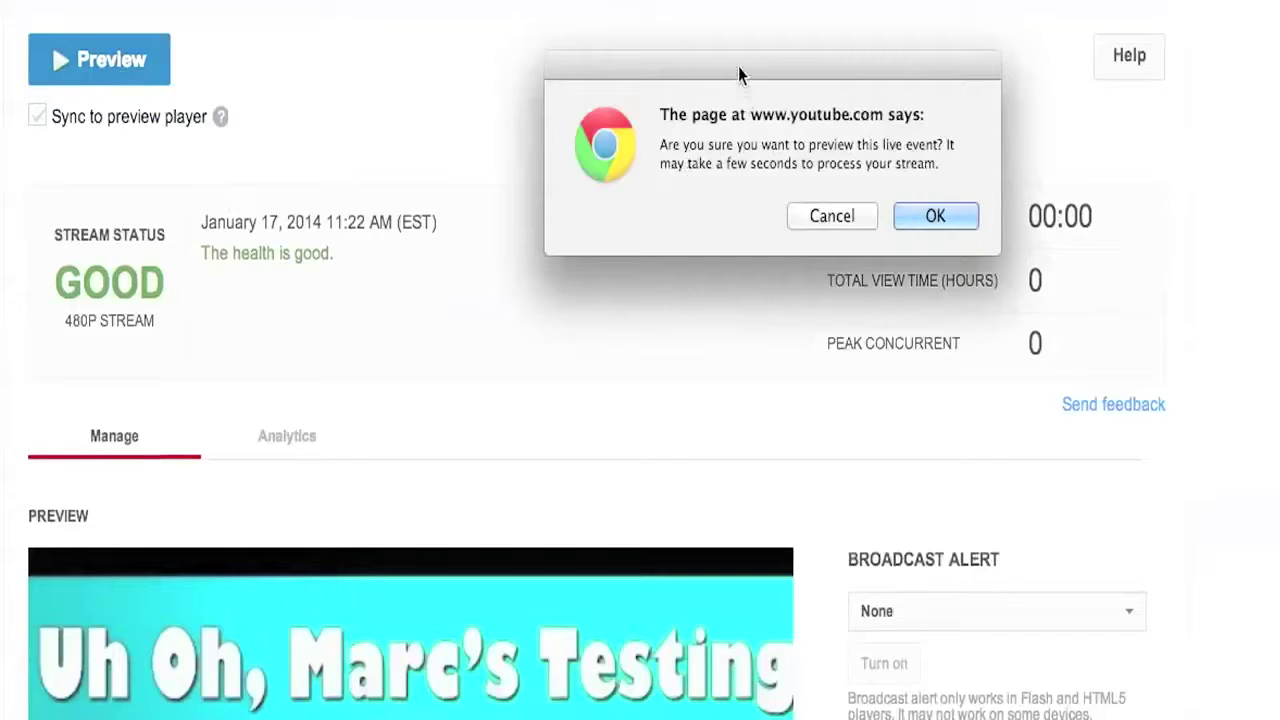
drag(738, 66, 604, 43)
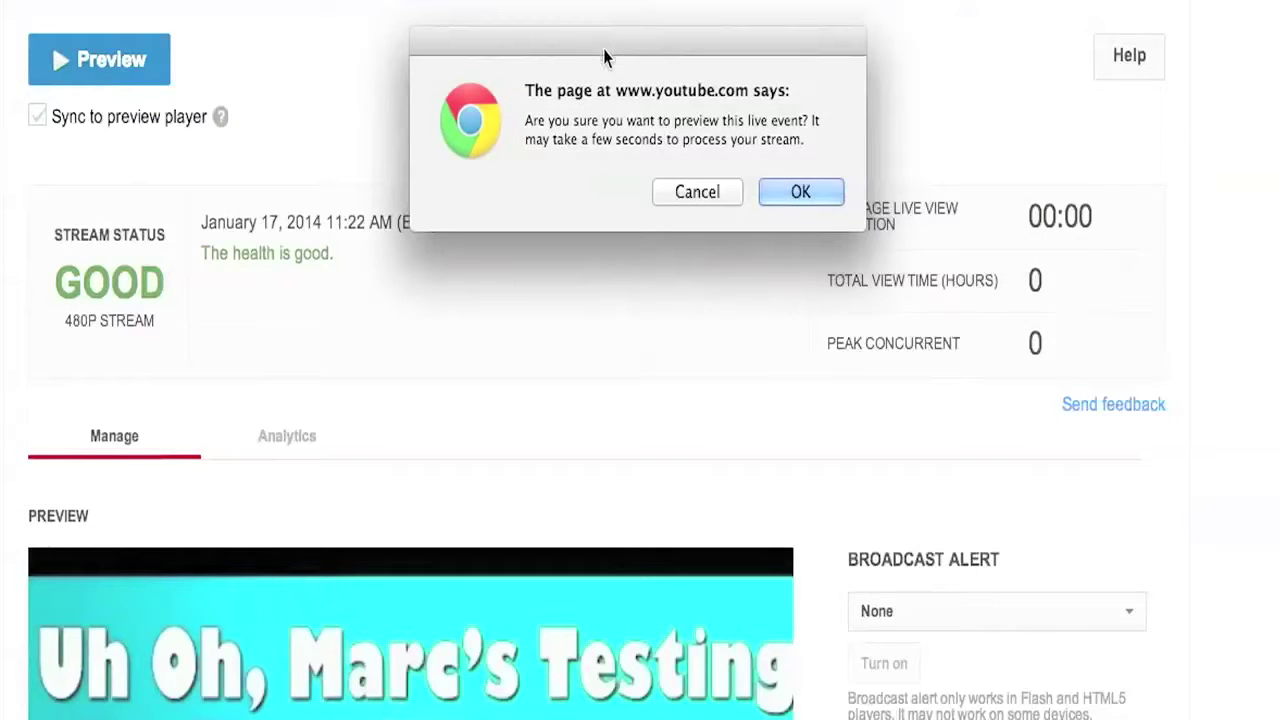
click(800, 193)
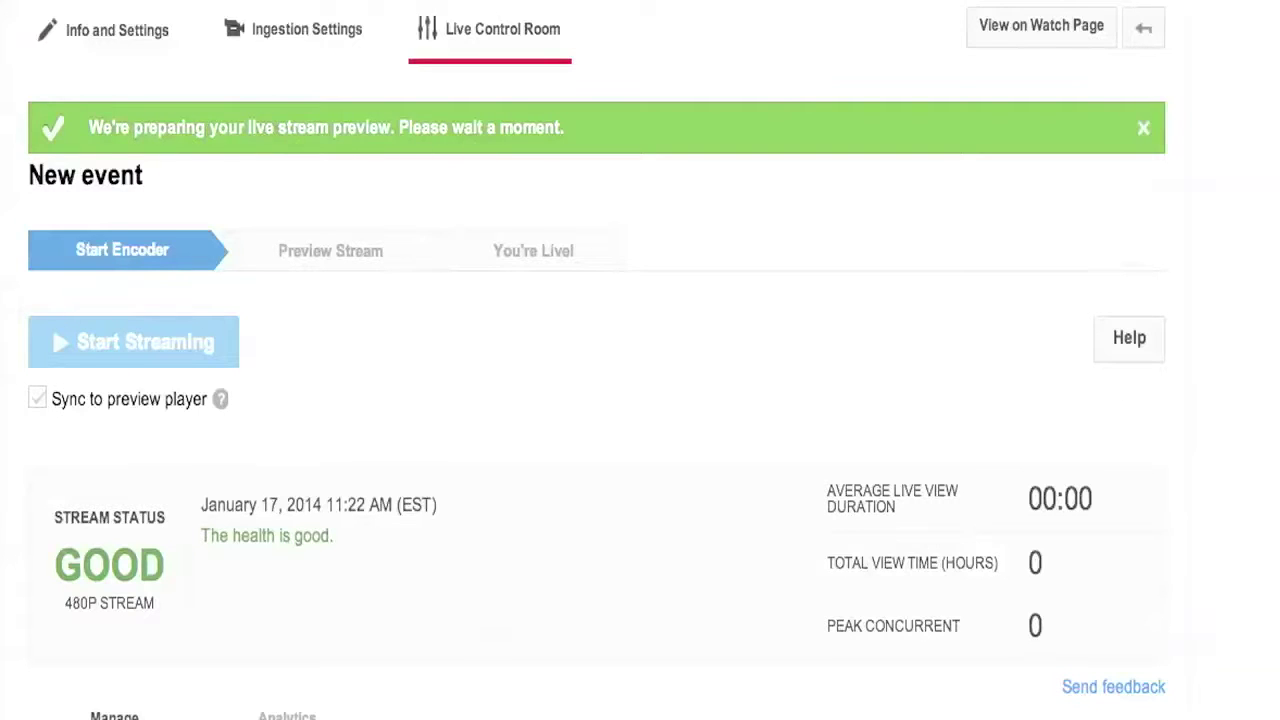
Check the stream status showing 480p quality and good stream health
scroll(557, 500, down, 3)
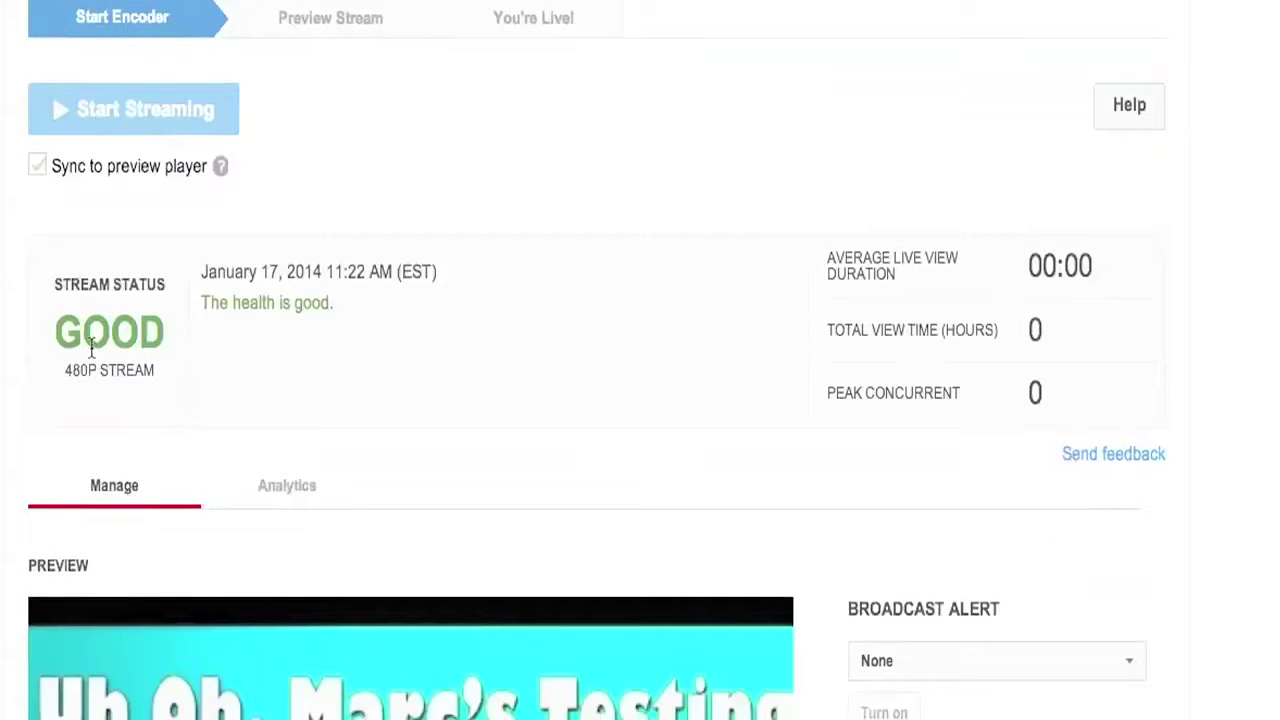
drag(66, 374, 150, 378)
drag(204, 302, 329, 308)
scroll(597, 360, down, 5)
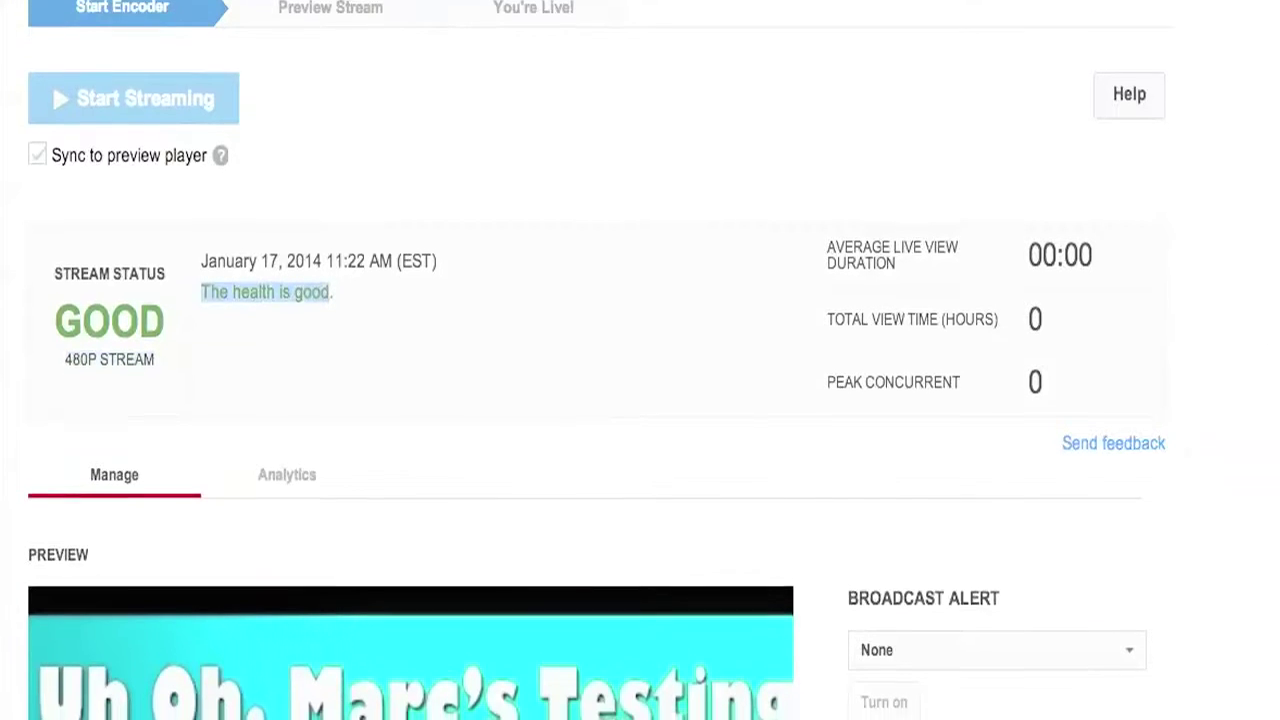
scroll(597, 360, down, 3)
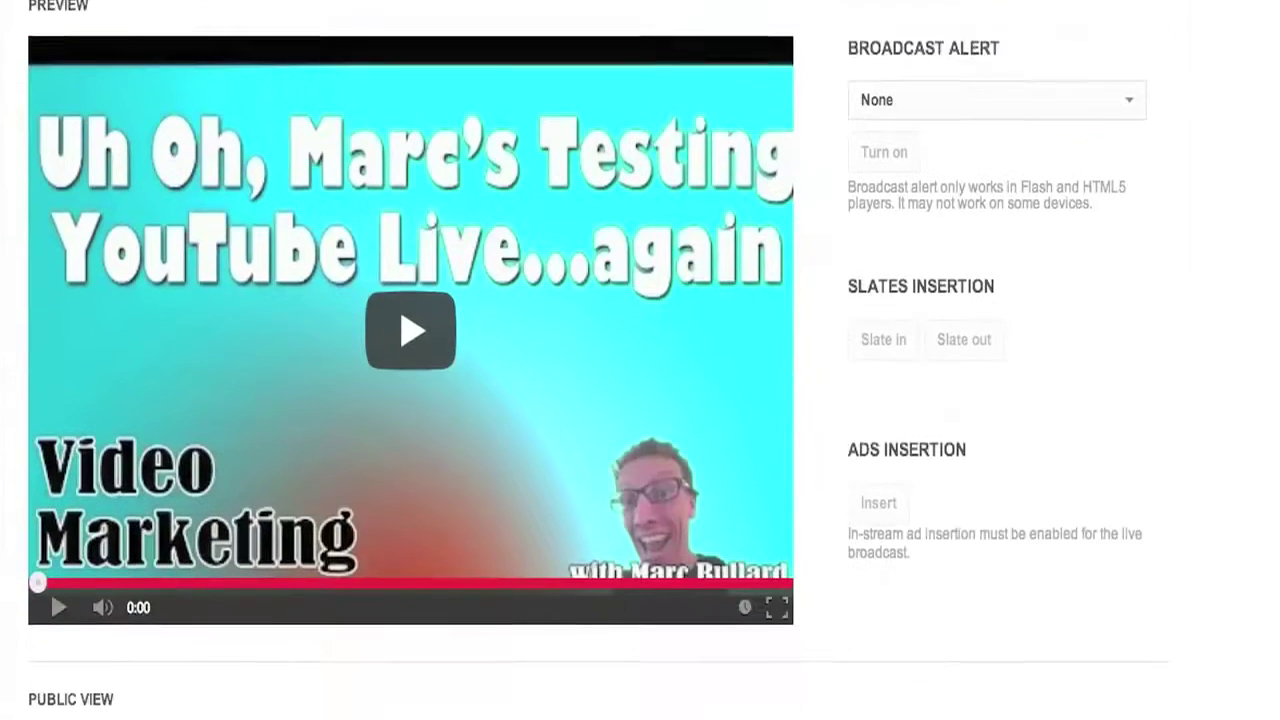
scroll(597, 360, up, 1)
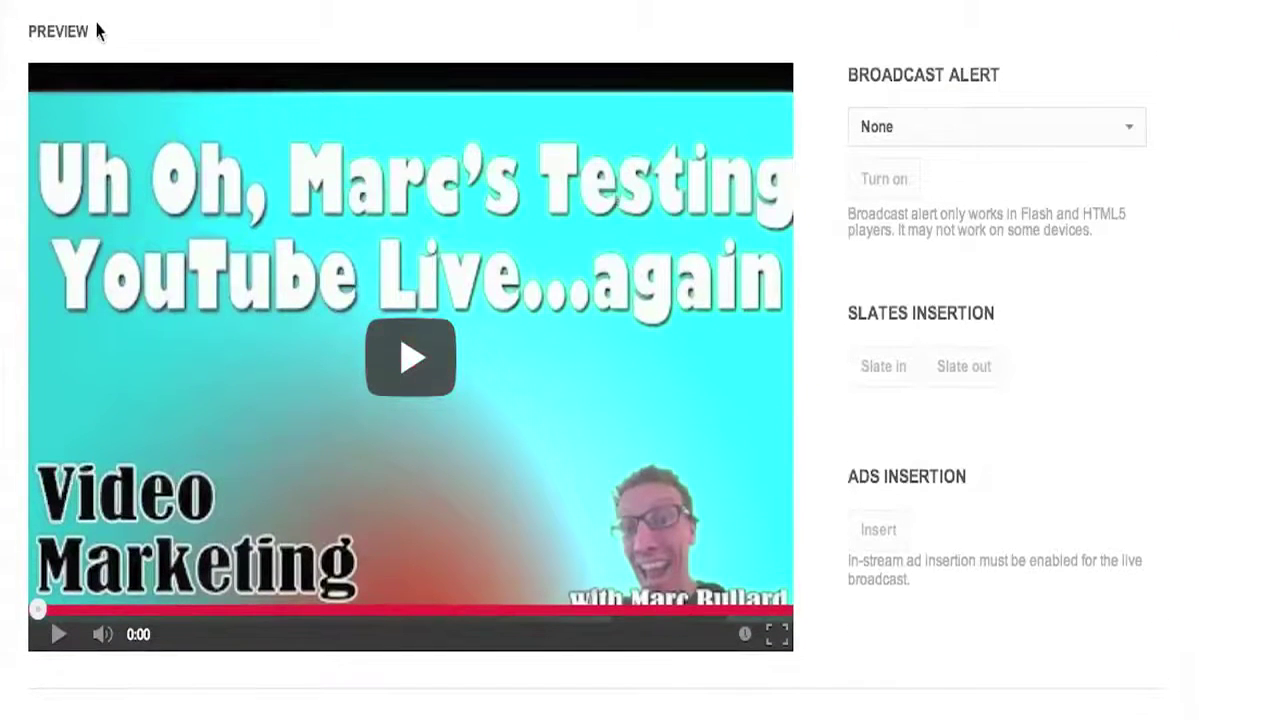
Play the stream preview with its sound muted
click(419, 381)
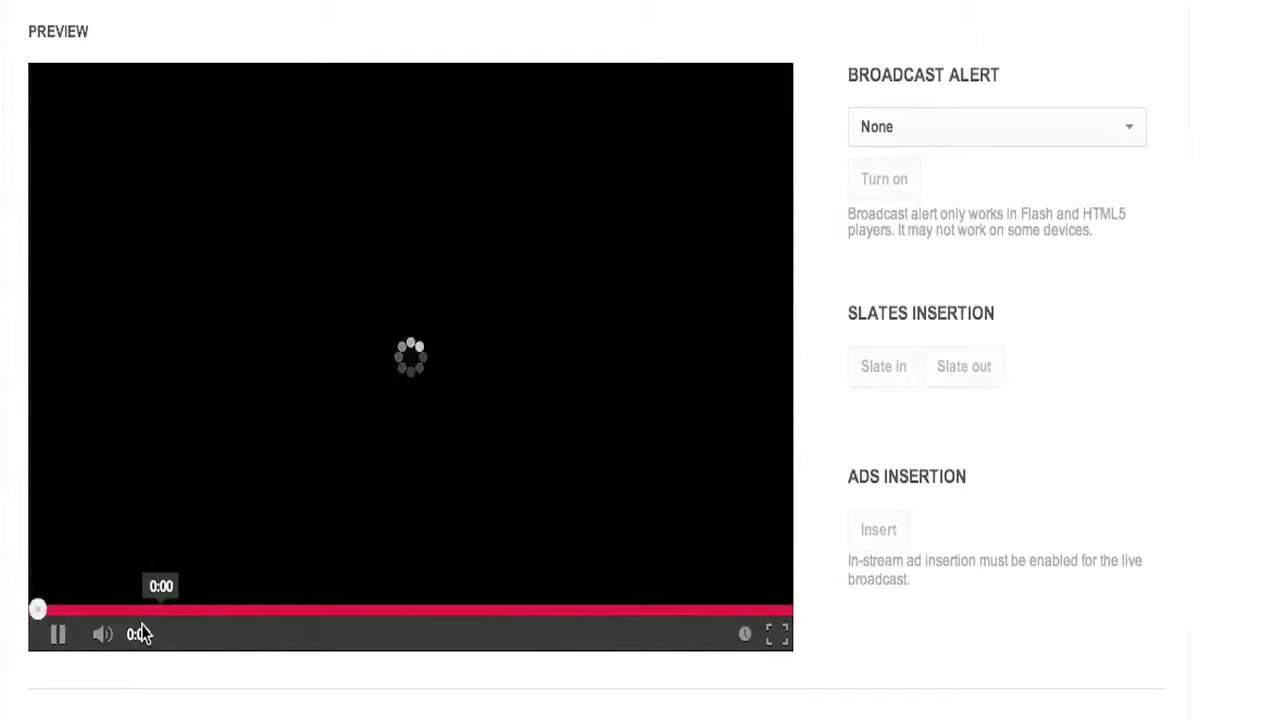
mouse_move(100, 653)
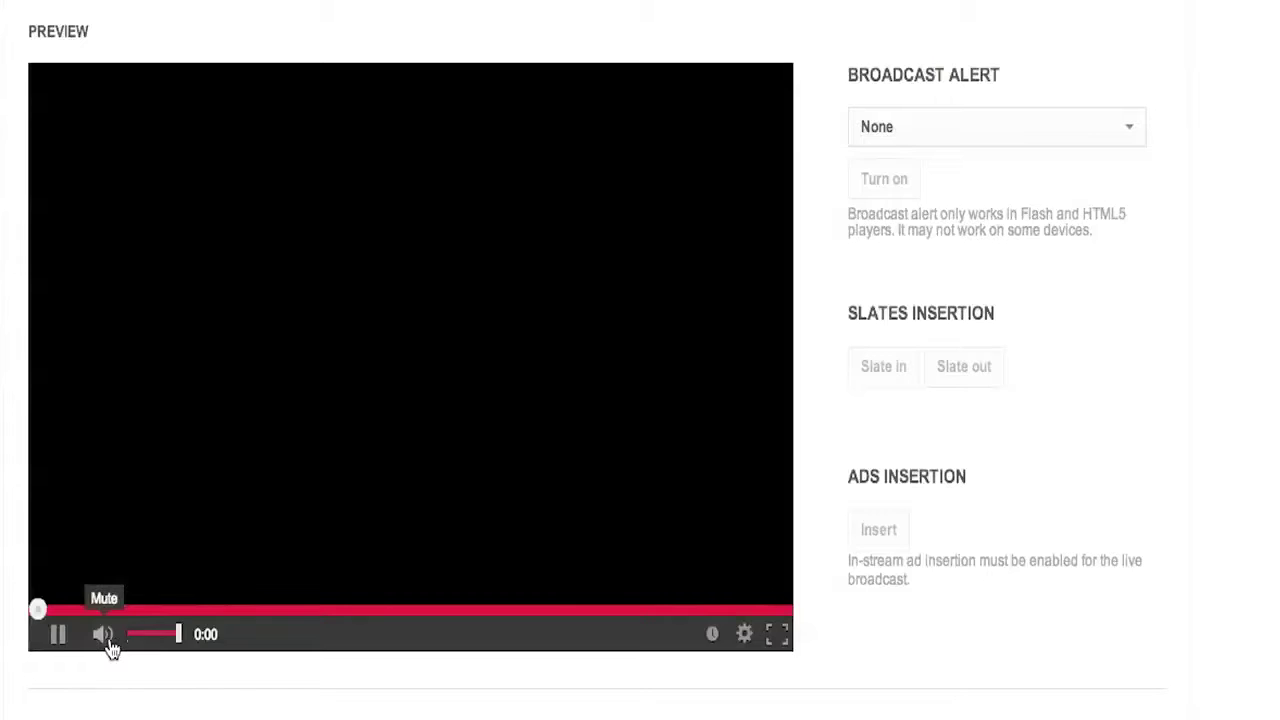
click(106, 640)
Reload the Live Control Room page to reach the Preview Stream stage
scroll(640, 360, down, 2)
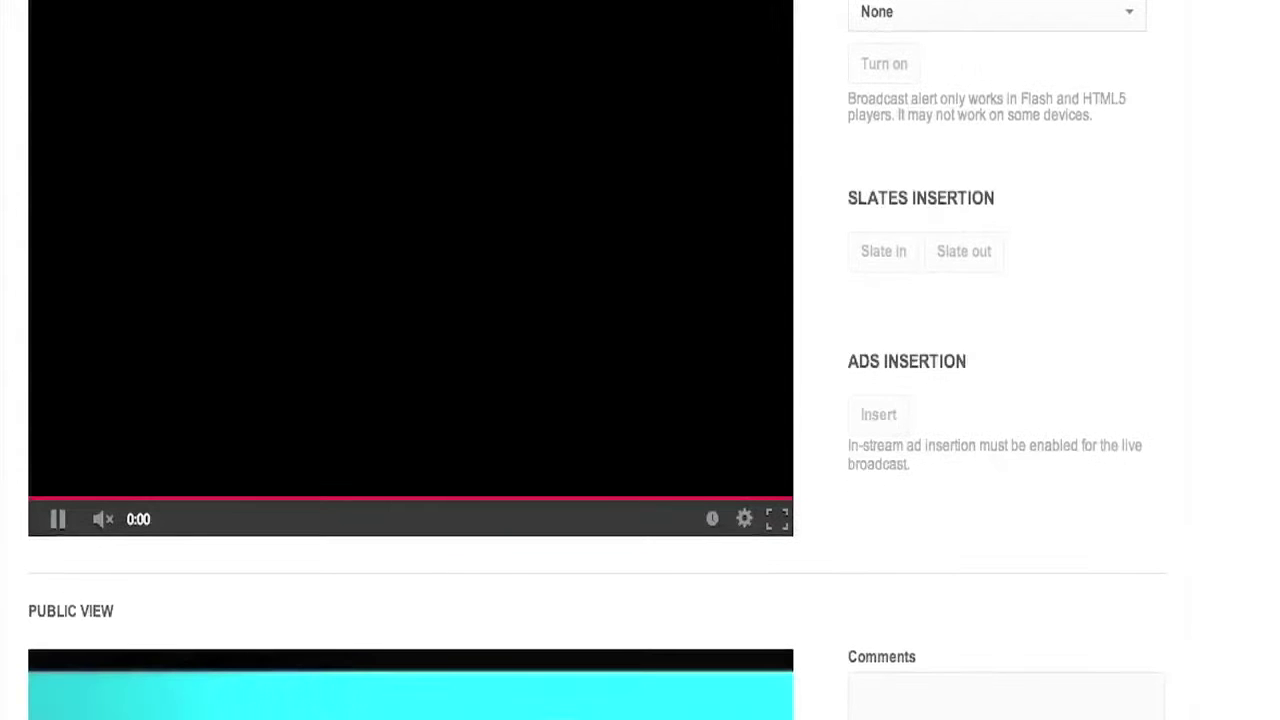
scroll(580, 429, down, 5)
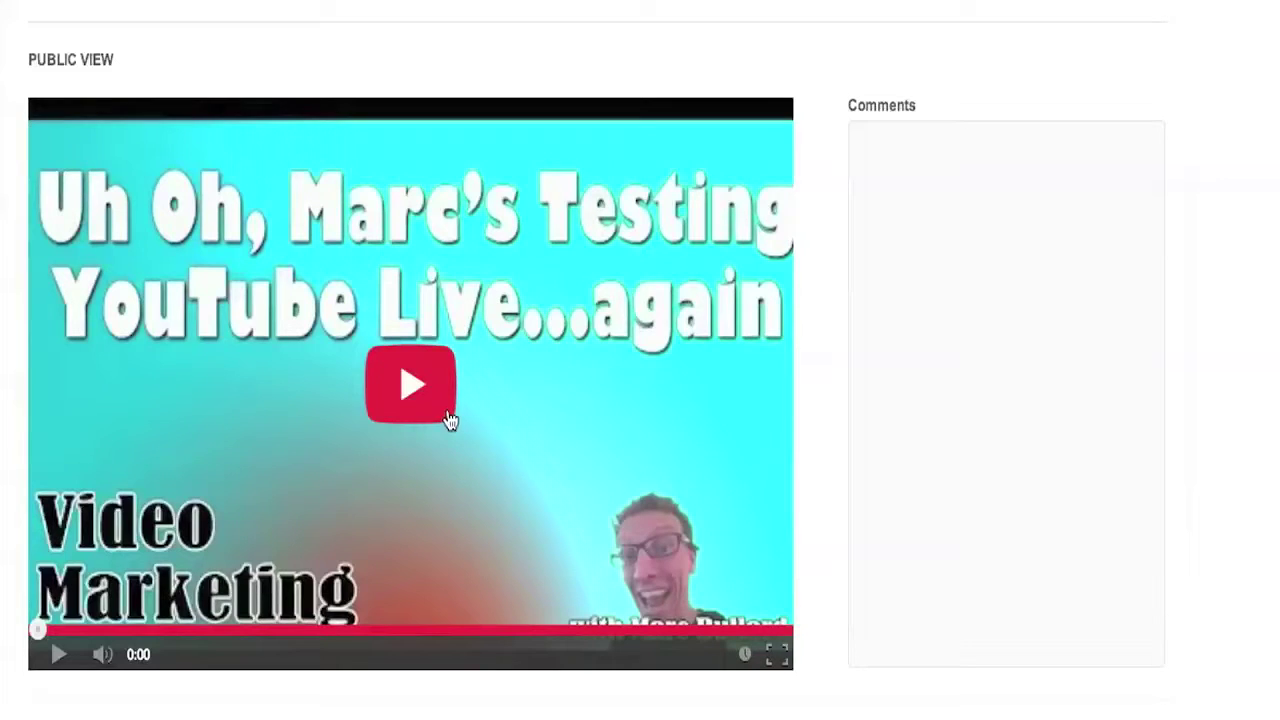
scroll(640, 360, up, 7)
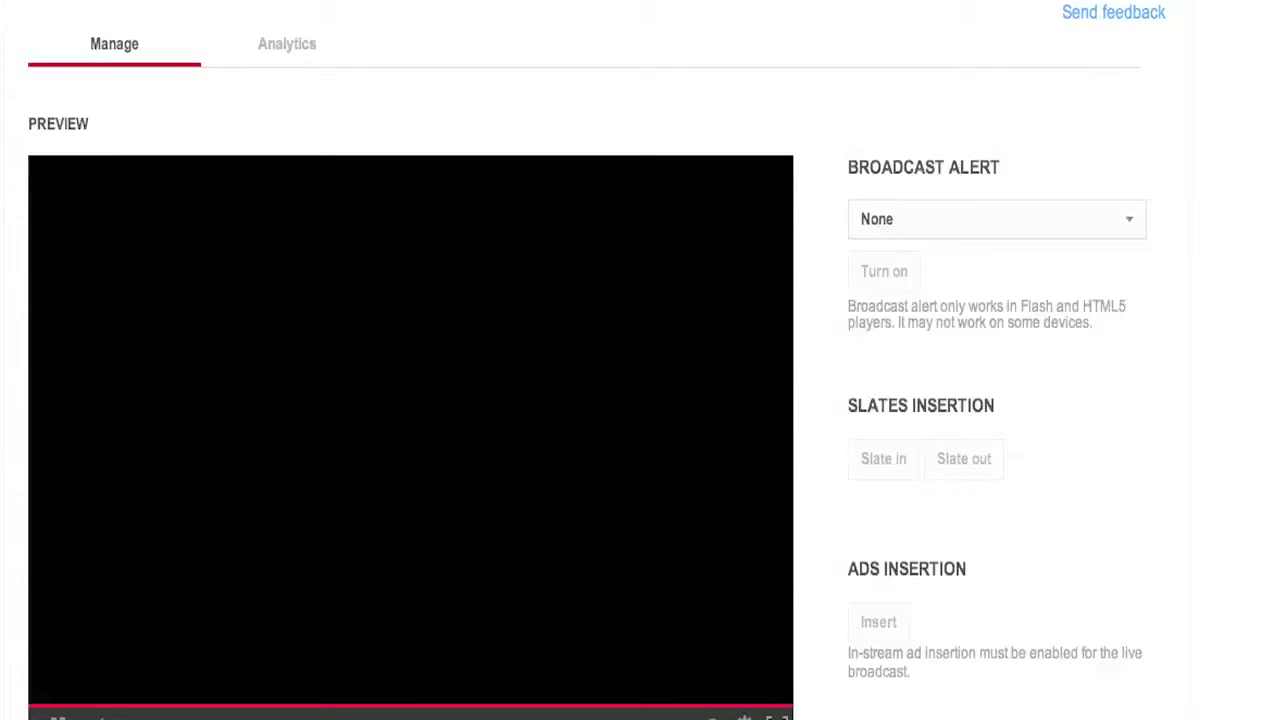
scroll(640, 400, up, 3)
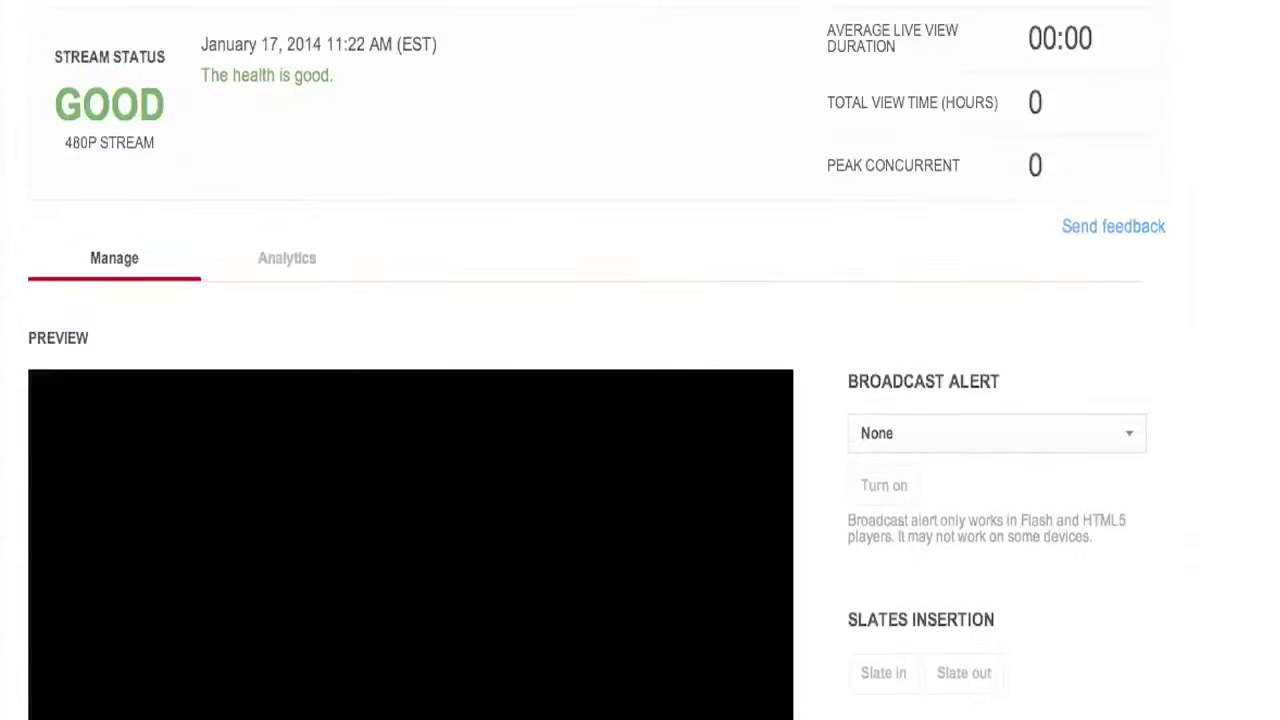
scroll(640, 400, up, 5)
scroll(388, 342, down, 8)
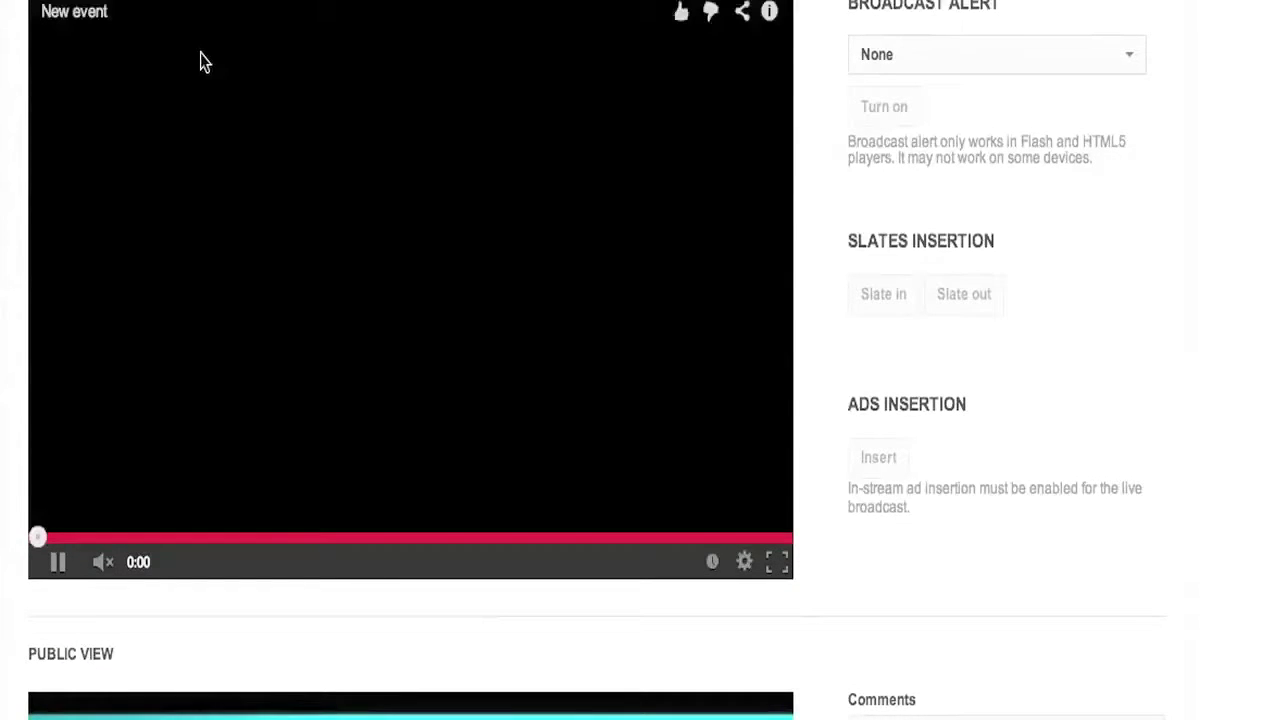
click(52, 23)
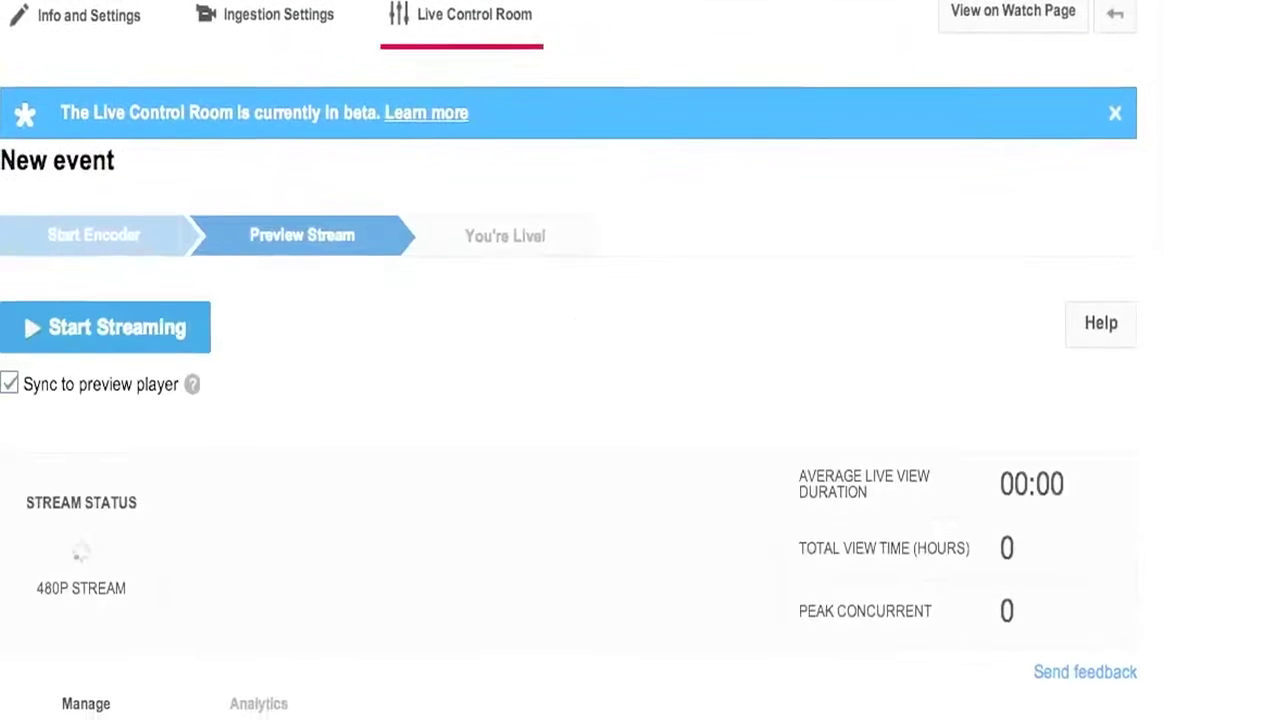
Restart the preview player so it shows the stream as Live, then return to the event header
scroll(570, 360, down, 10)
scroll(570, 360, up, 3)
click(354, 194)
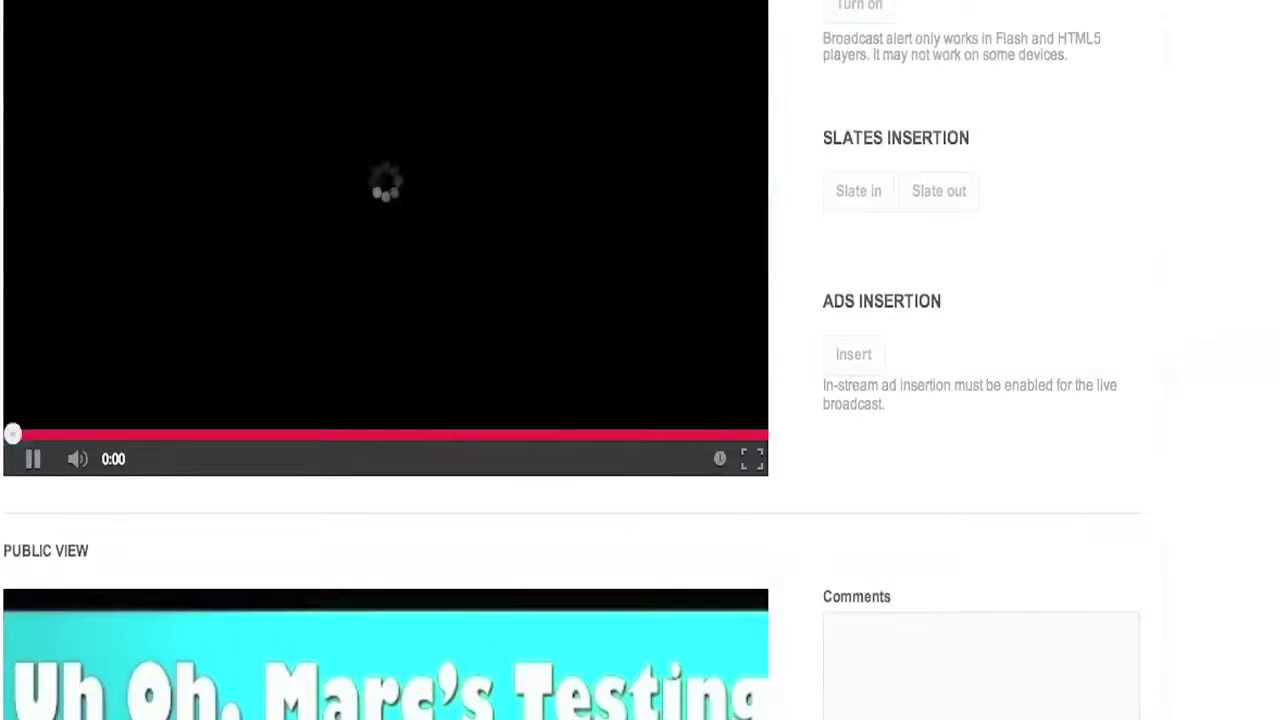
scroll(354, 194, up, 2)
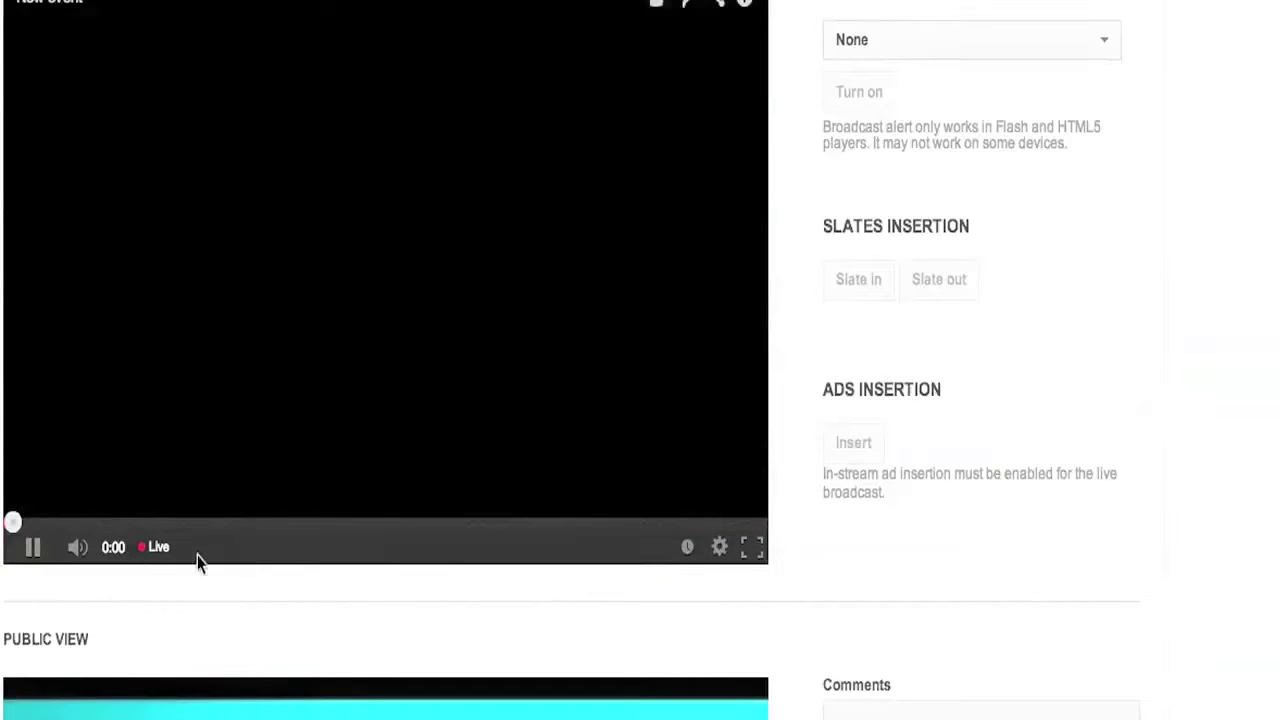
scroll(212, 558, up, 5)
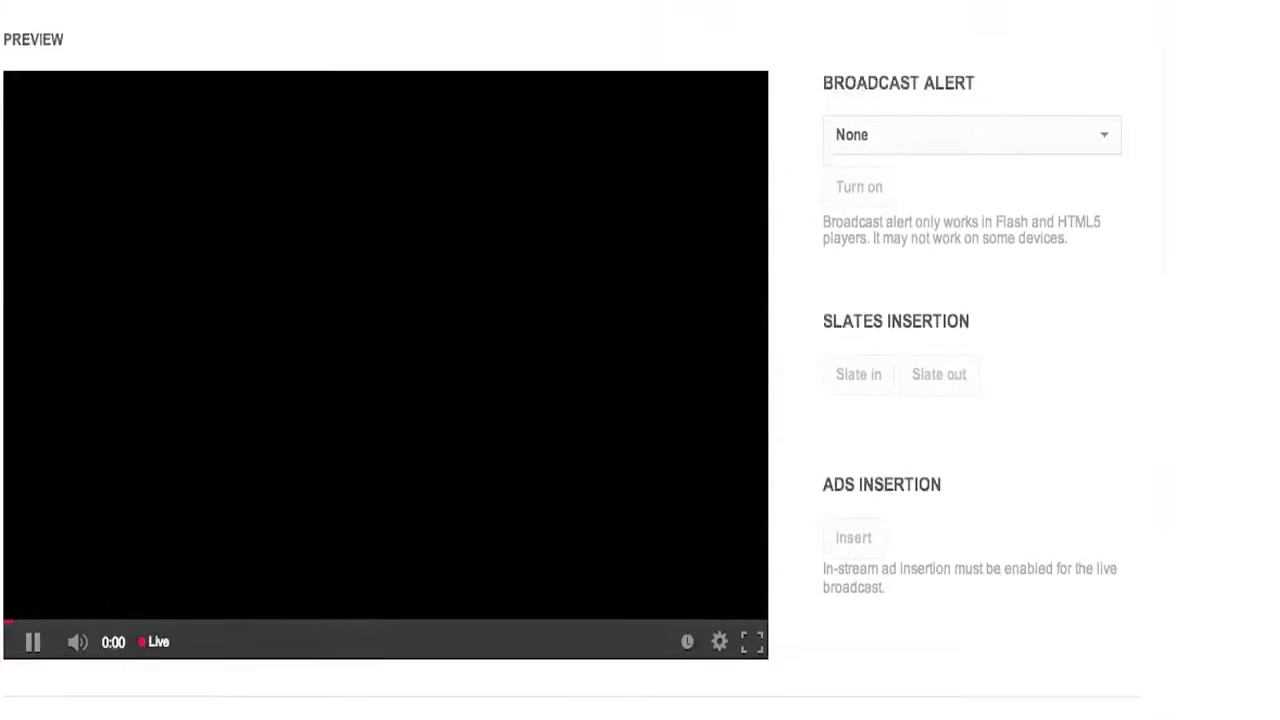
scroll(306, 249, up, 3)
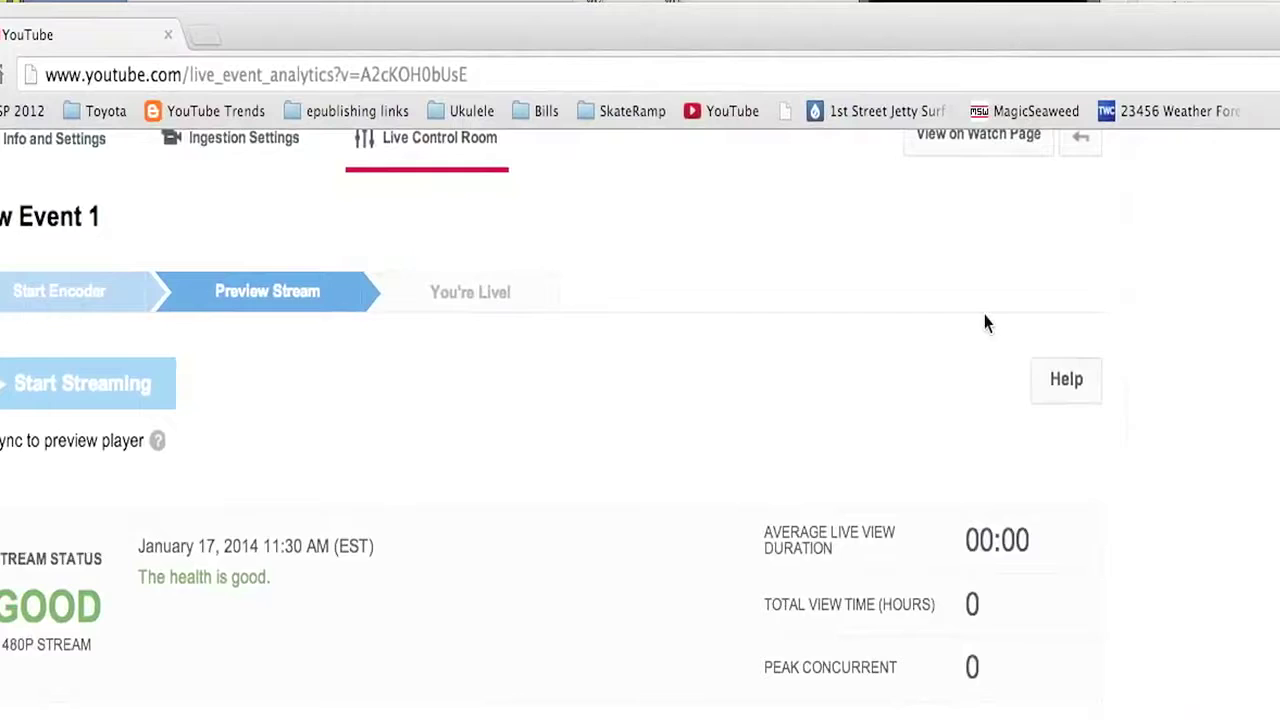
scroll(985, 321, up, 2)
Open the event's View on Watch Page link in a new tab and switch to it
right_click(984, 255)
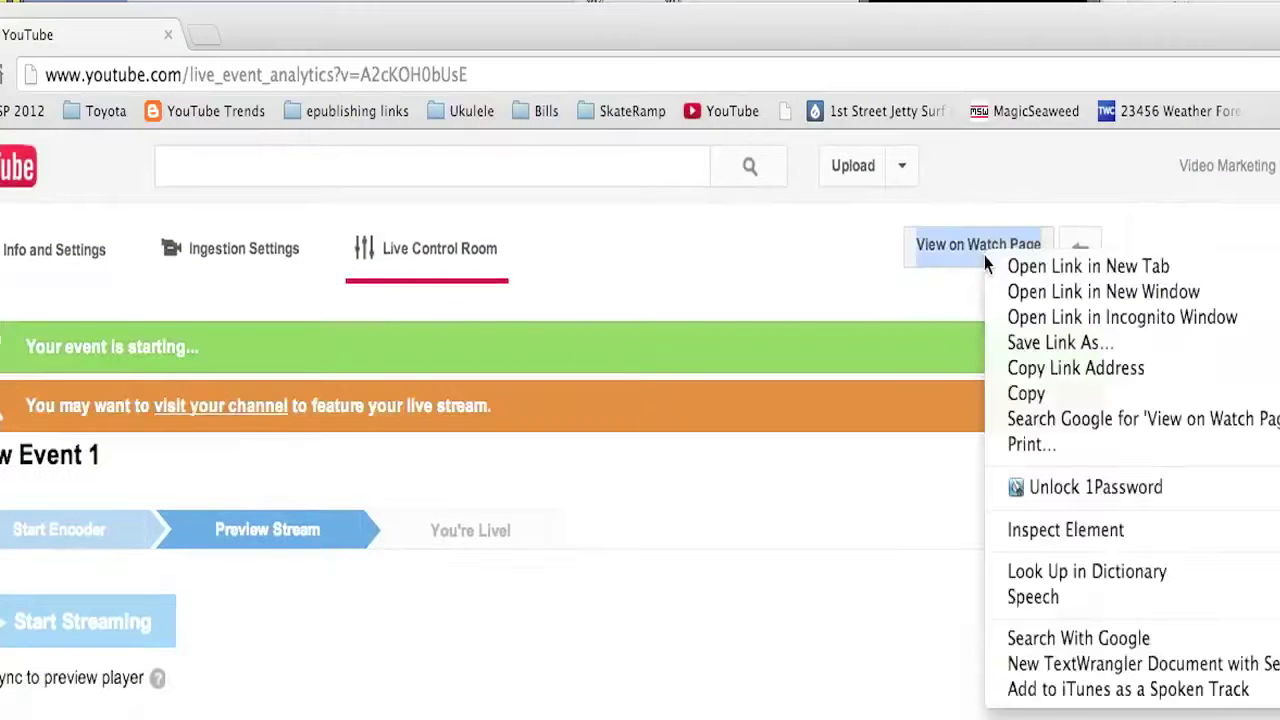
click(1015, 268)
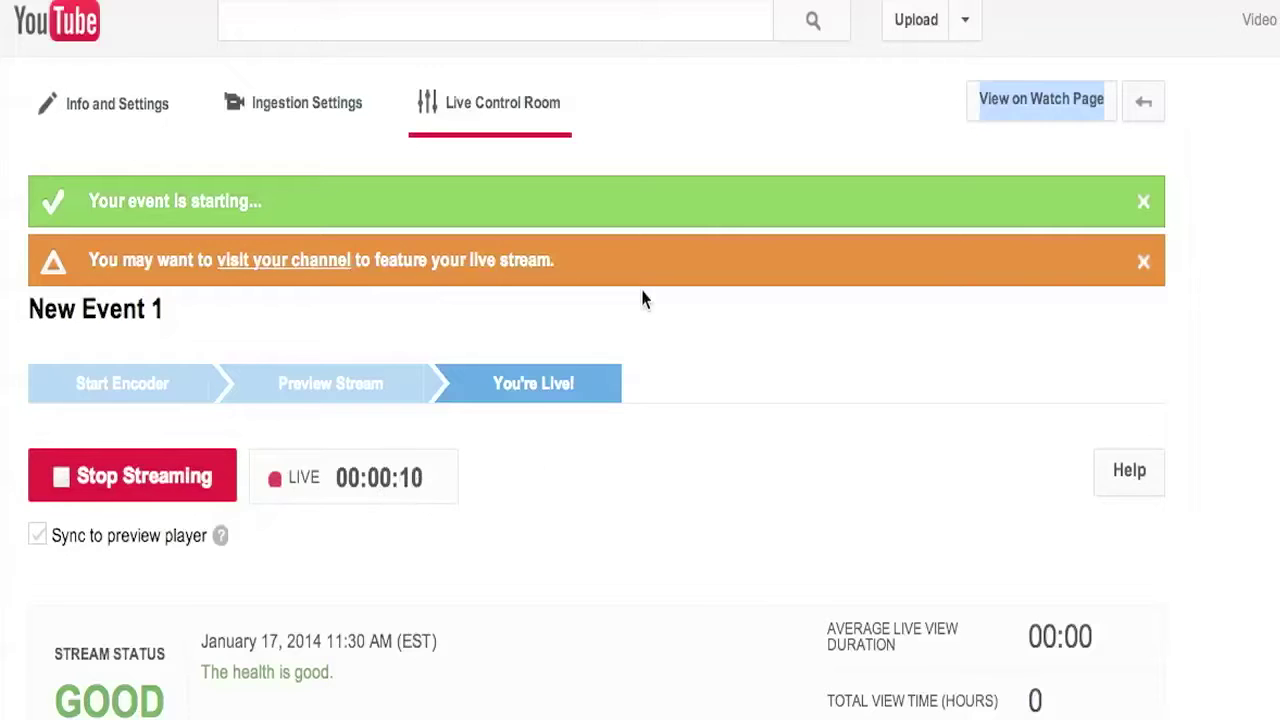
click(1041, 99)
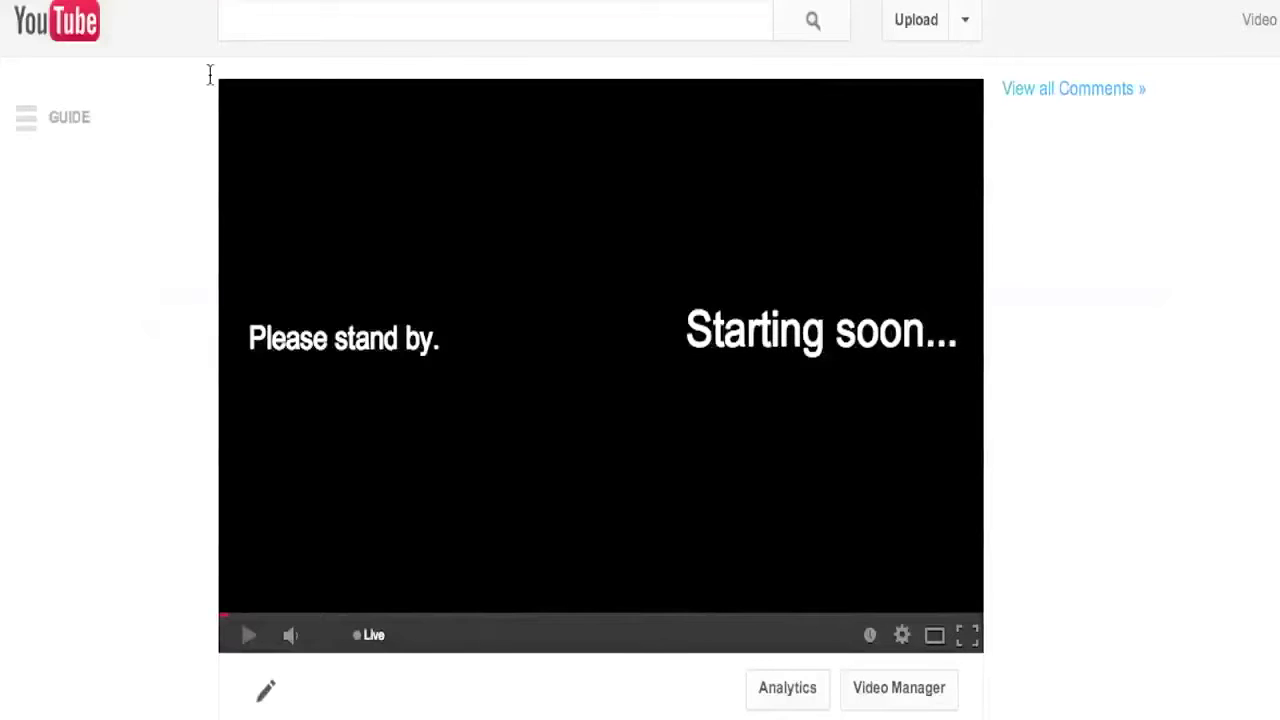
Seek to another point in the live broadcast on the watch page, then pause it
scroll(640, 360, down, 1)
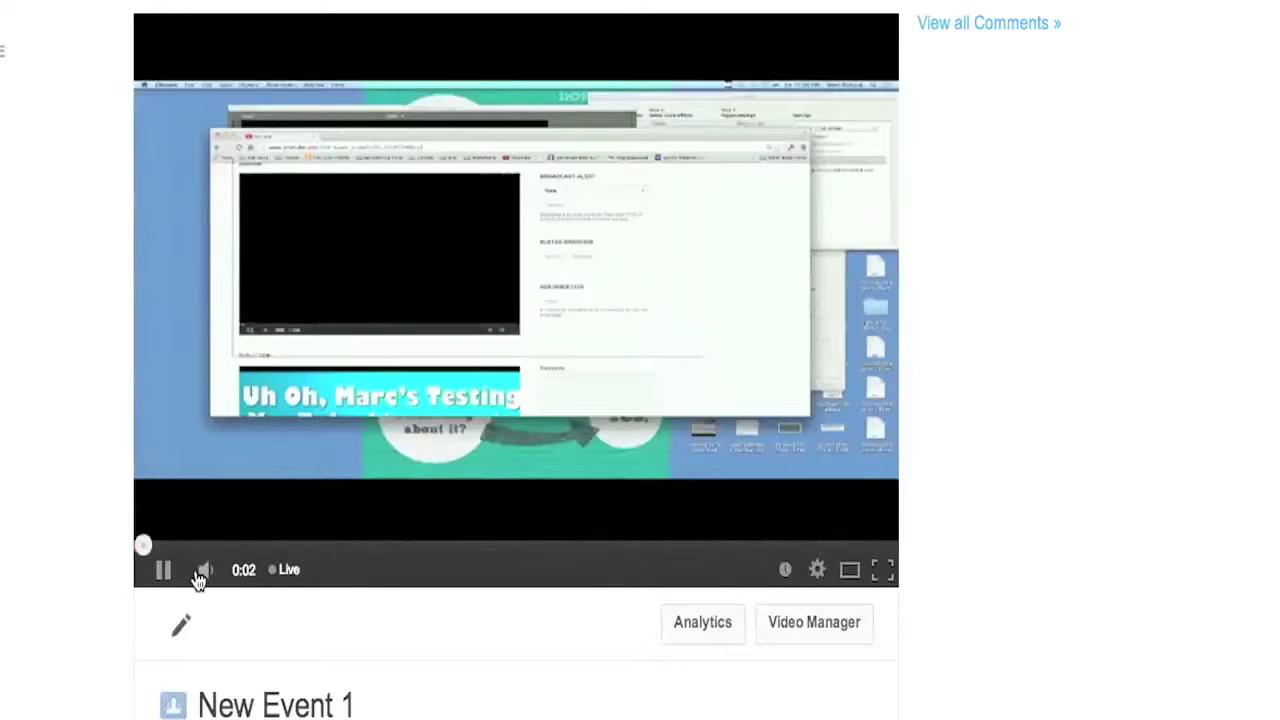
mouse_move(200, 573)
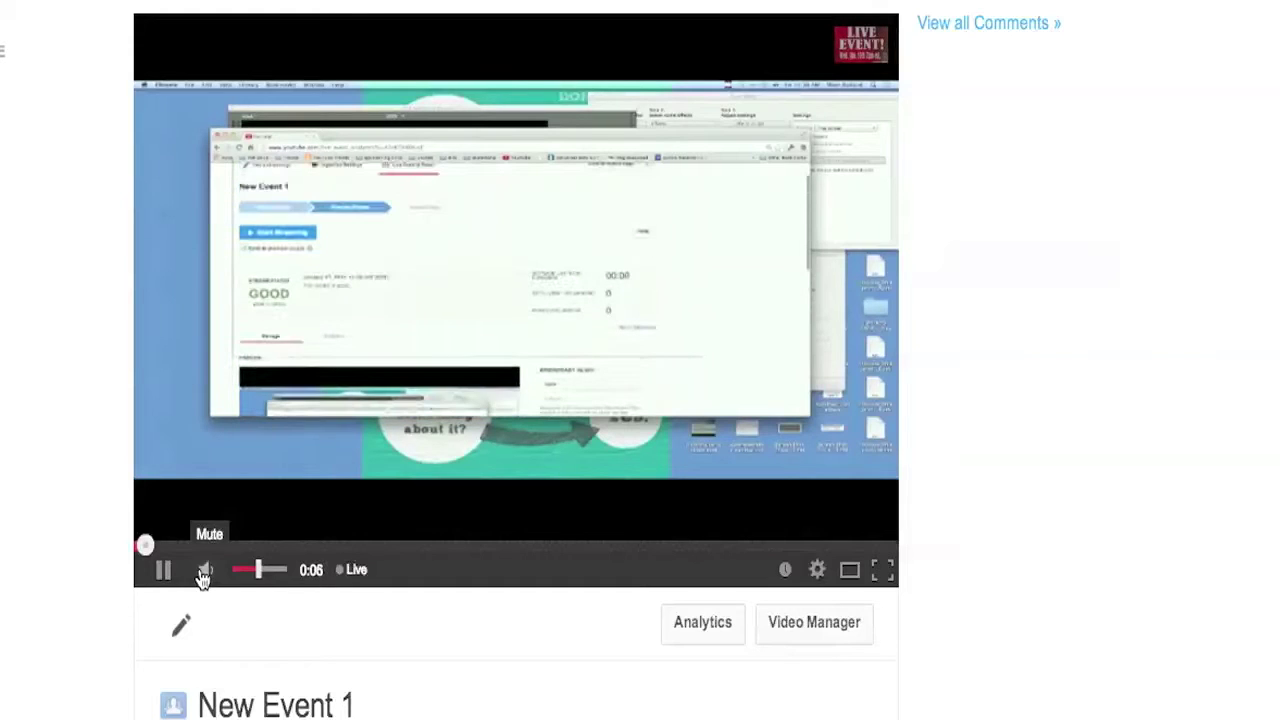
click(202, 545)
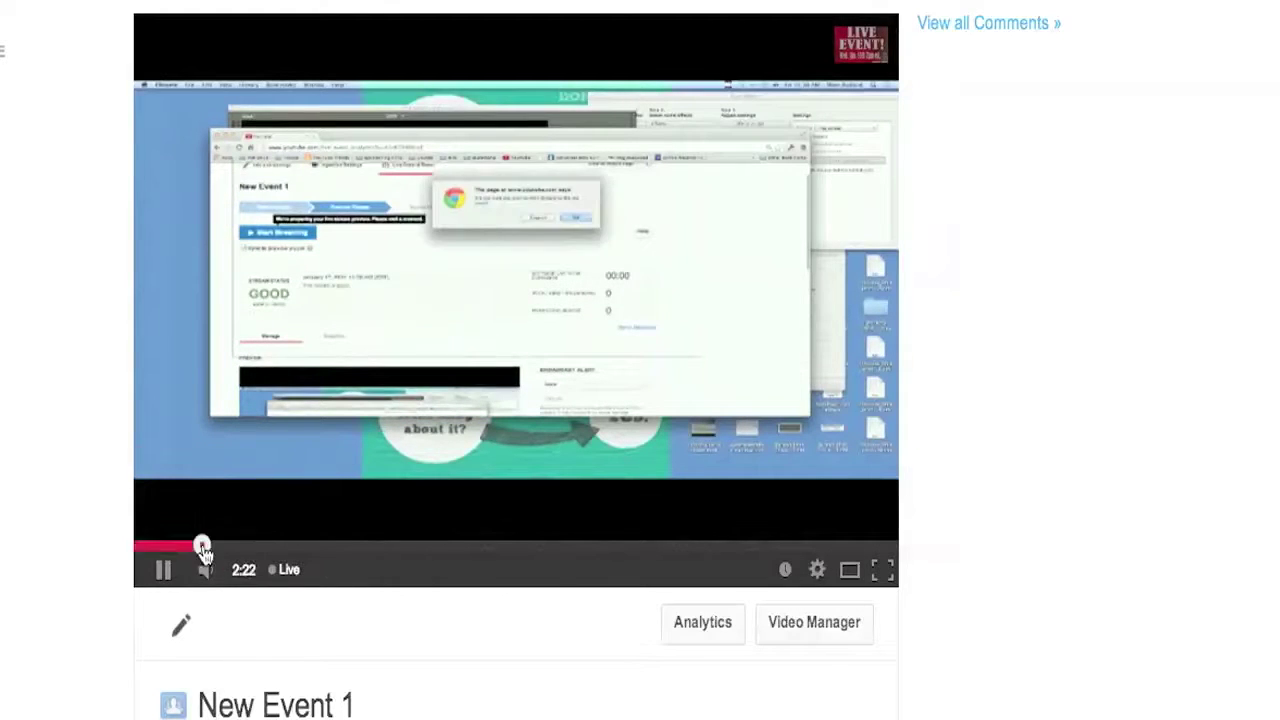
click(163, 574)
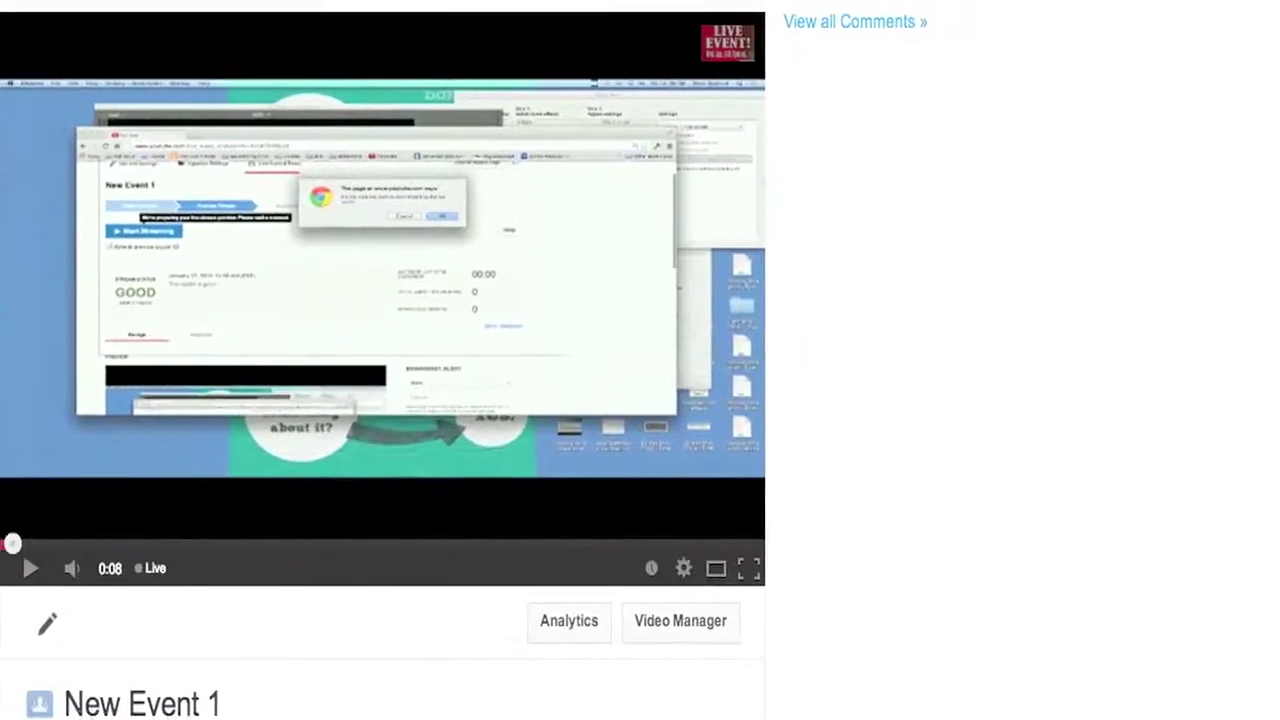
scroll(1084, 211, down, 6)
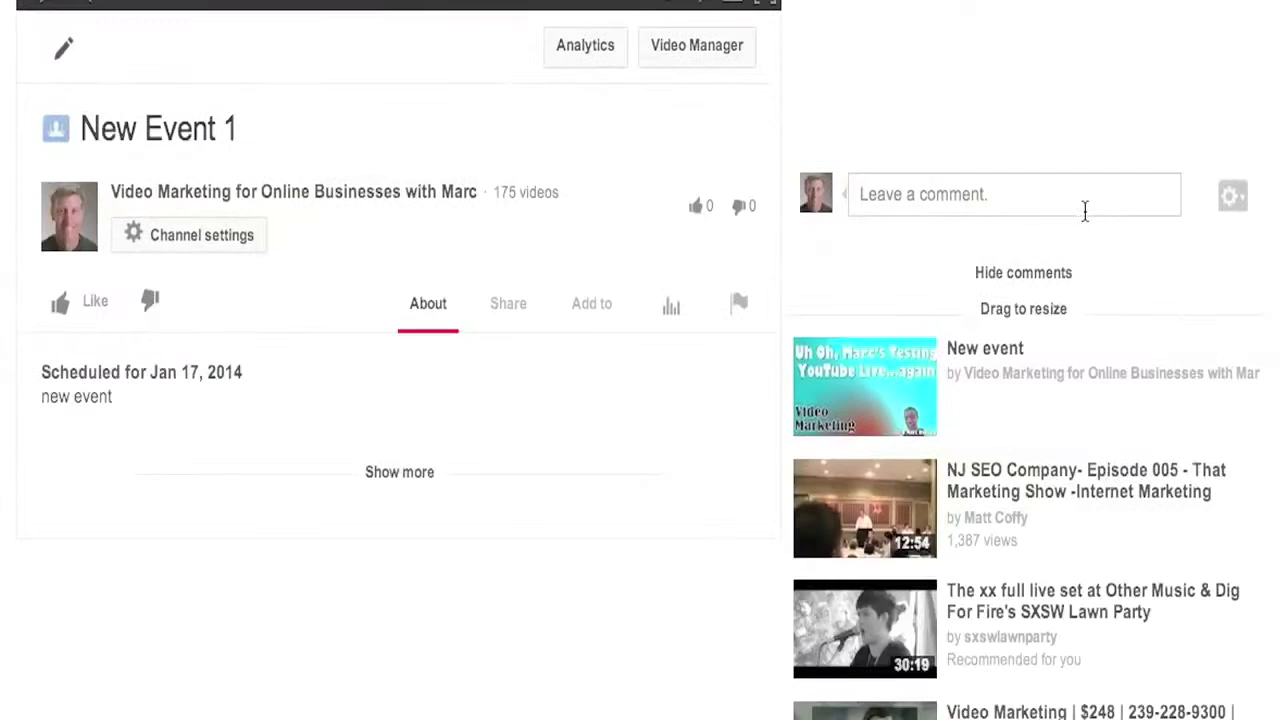
Post the comment 'Hello All' on the event's watch page
click(1040, 203)
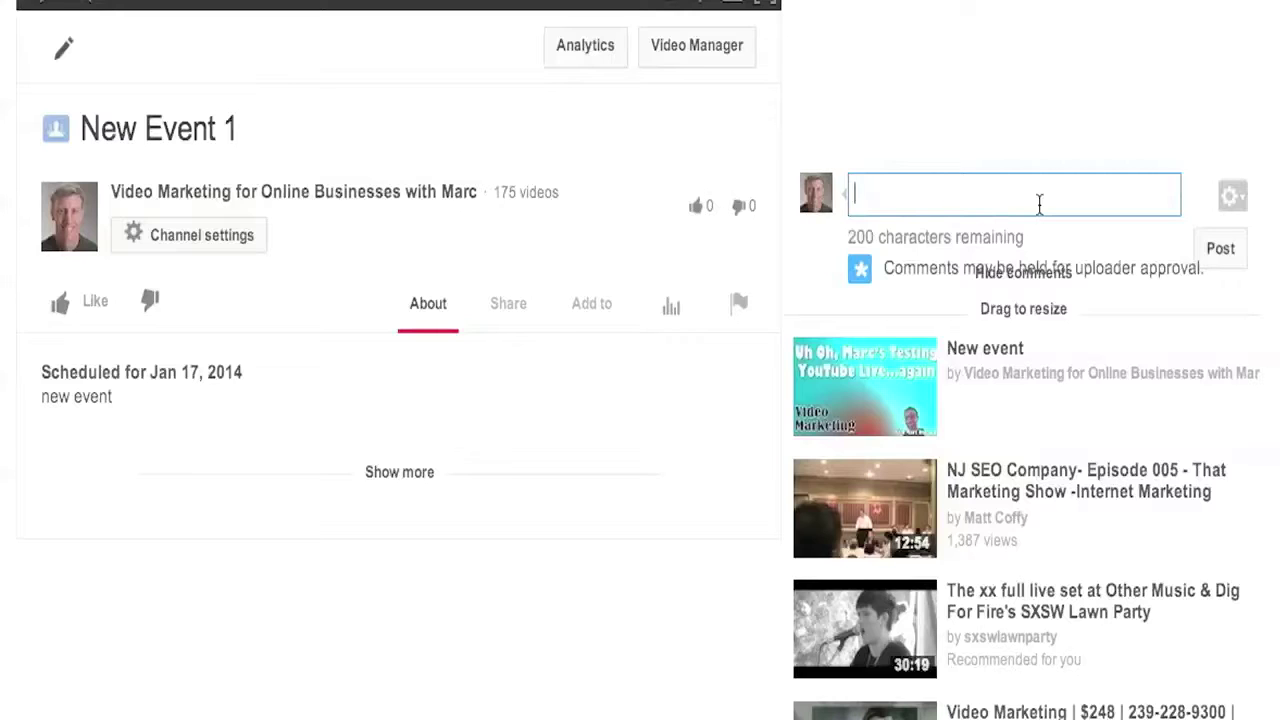
text(Hello All)
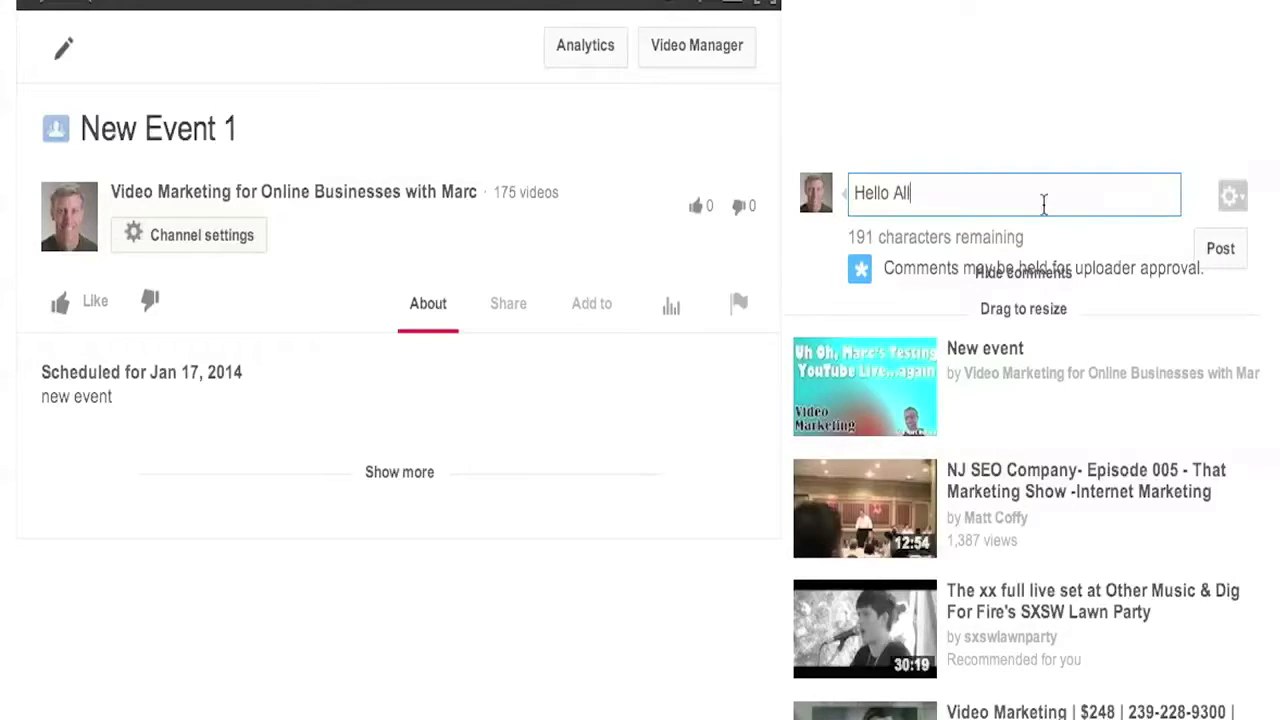
click(1221, 248)
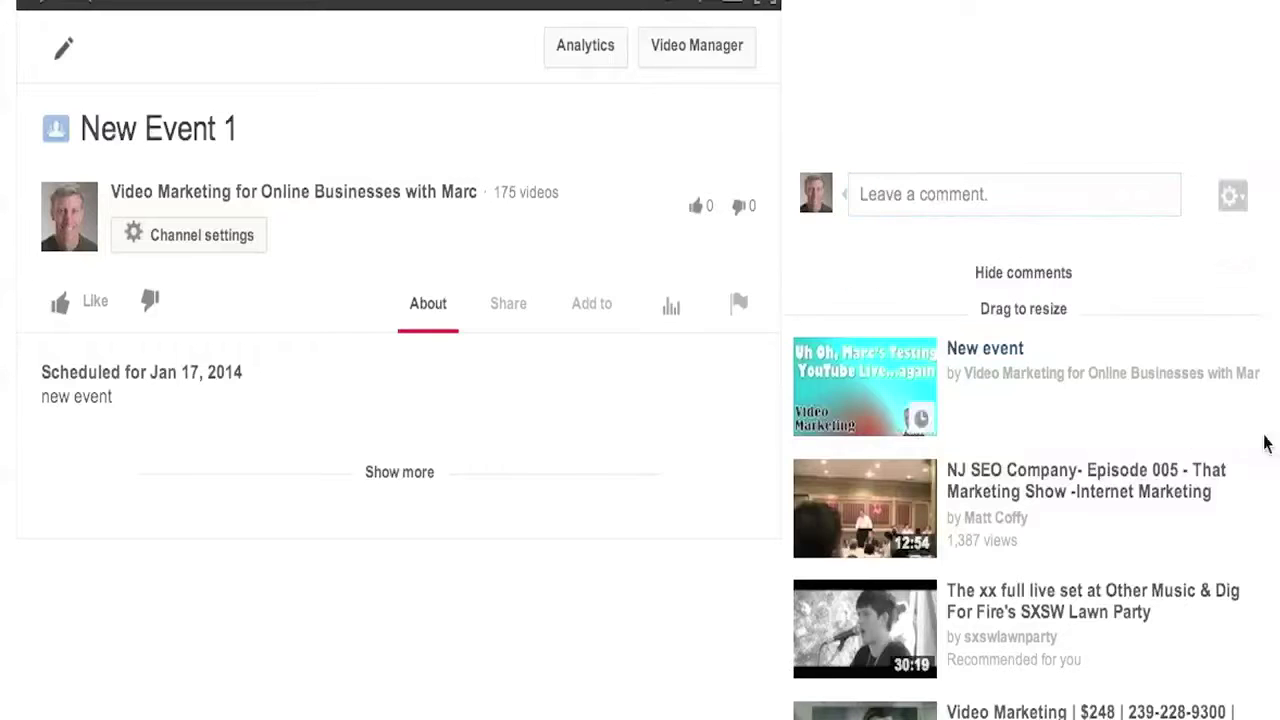
Flag the Hello All comment as spam and view the Add moderator settings
scroll(1251, 441, up, 6)
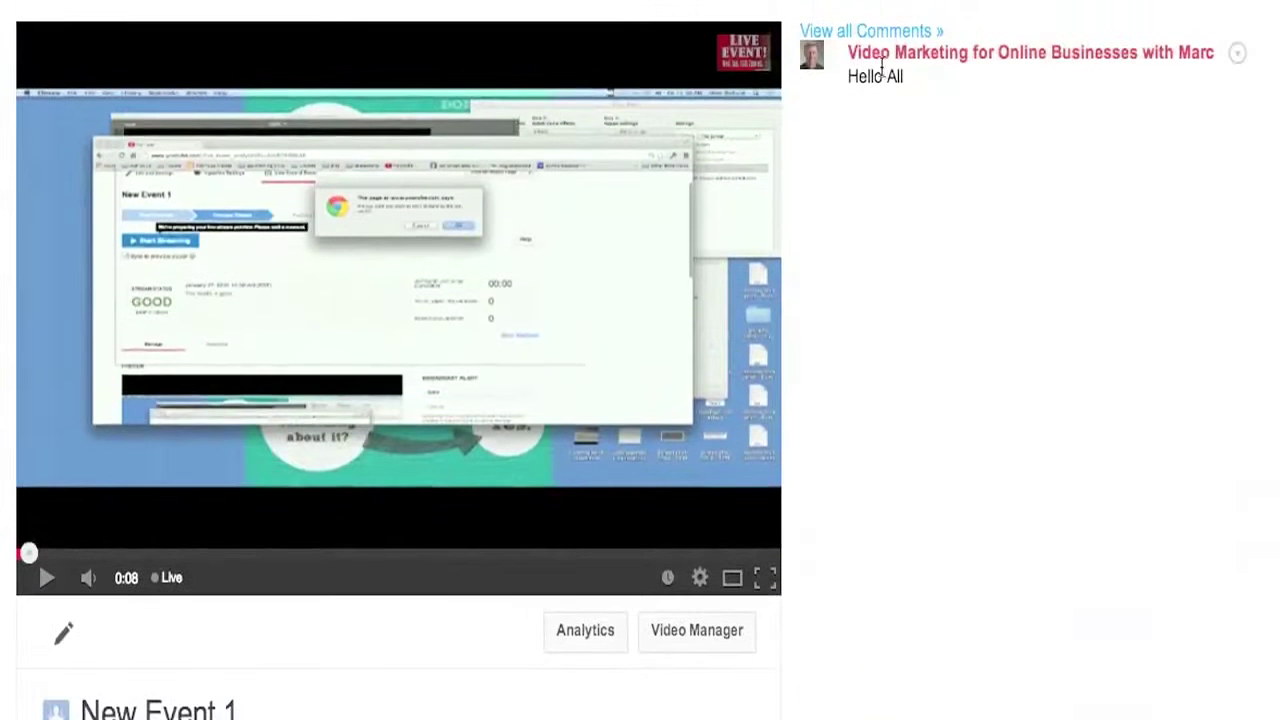
click(1237, 55)
click(1210, 184)
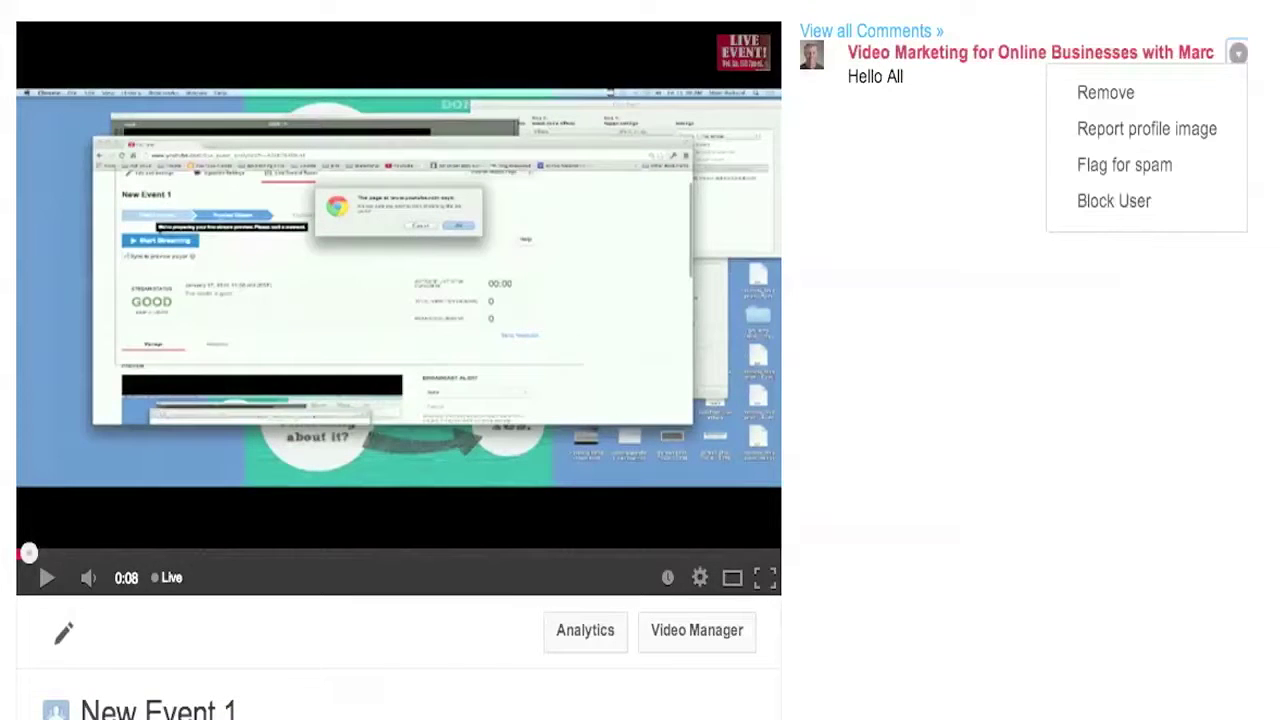
scroll(1240, 300, down, 5)
click(1231, 341)
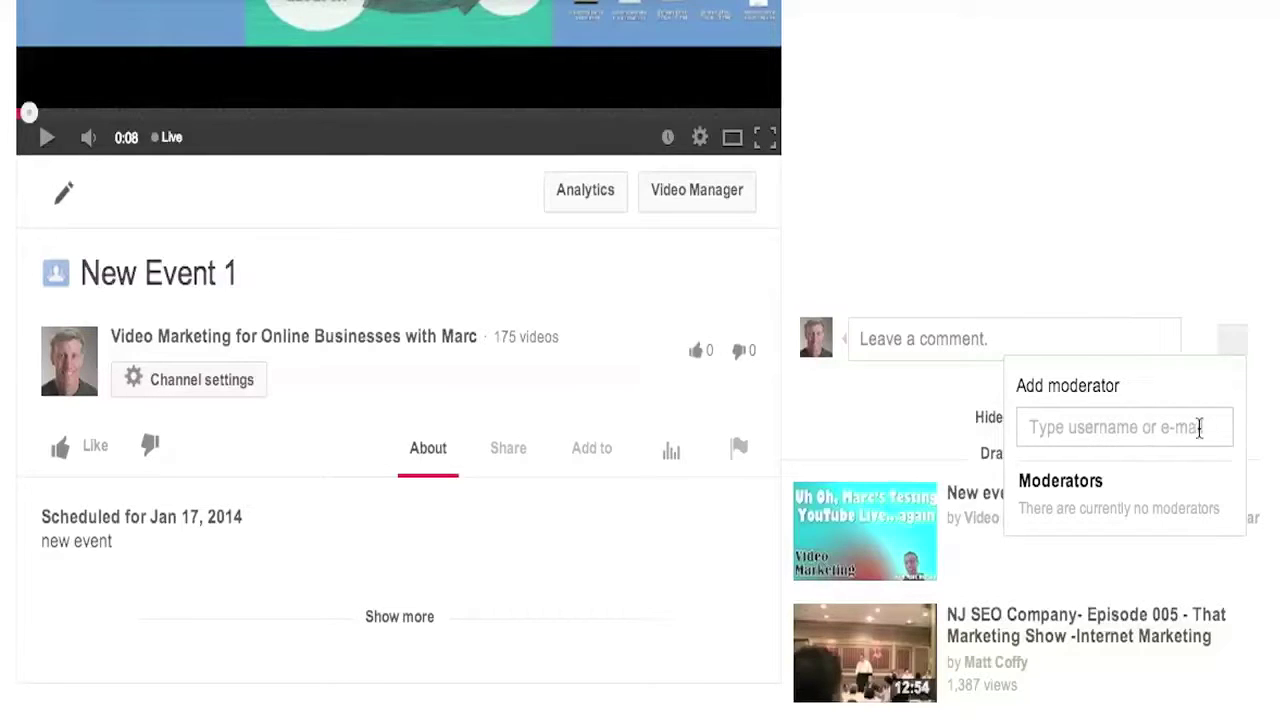
scroll(1178, 238, up, 5)
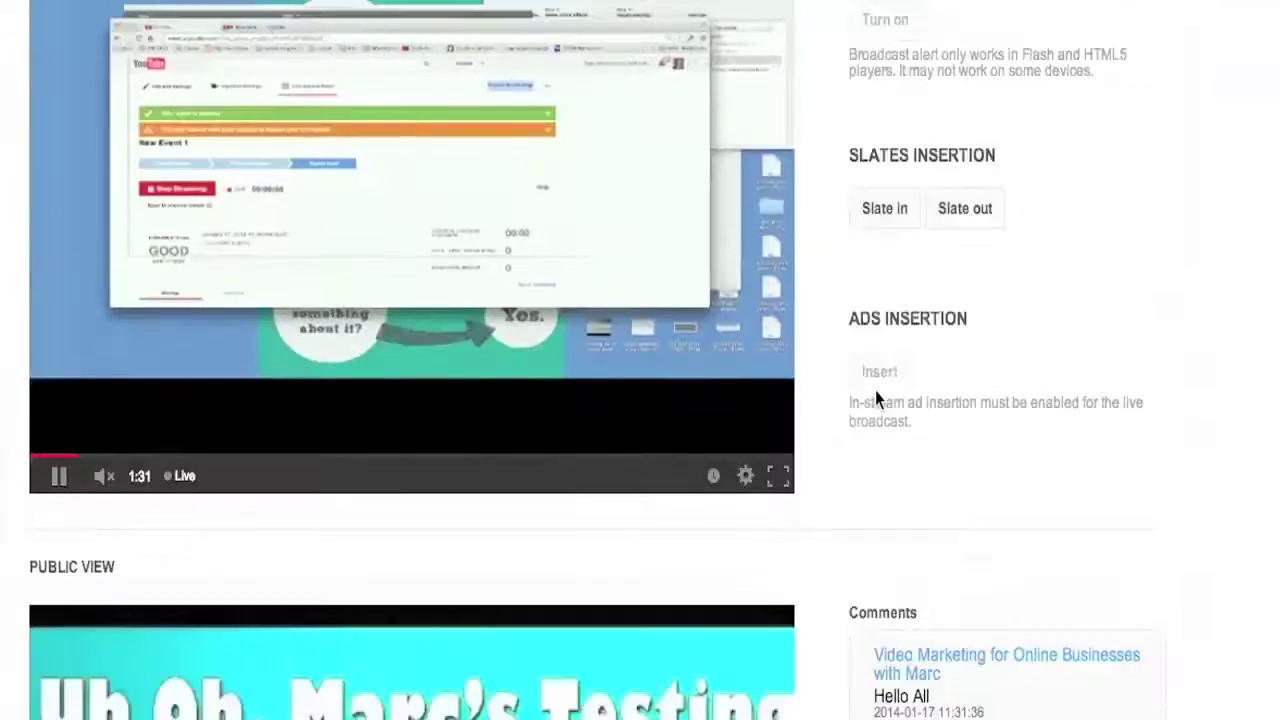
Stop streaming New Event 1 and confirm ending the broadcast
scroll(875, 390, down, 2)
scroll(875, 397, up, 4)
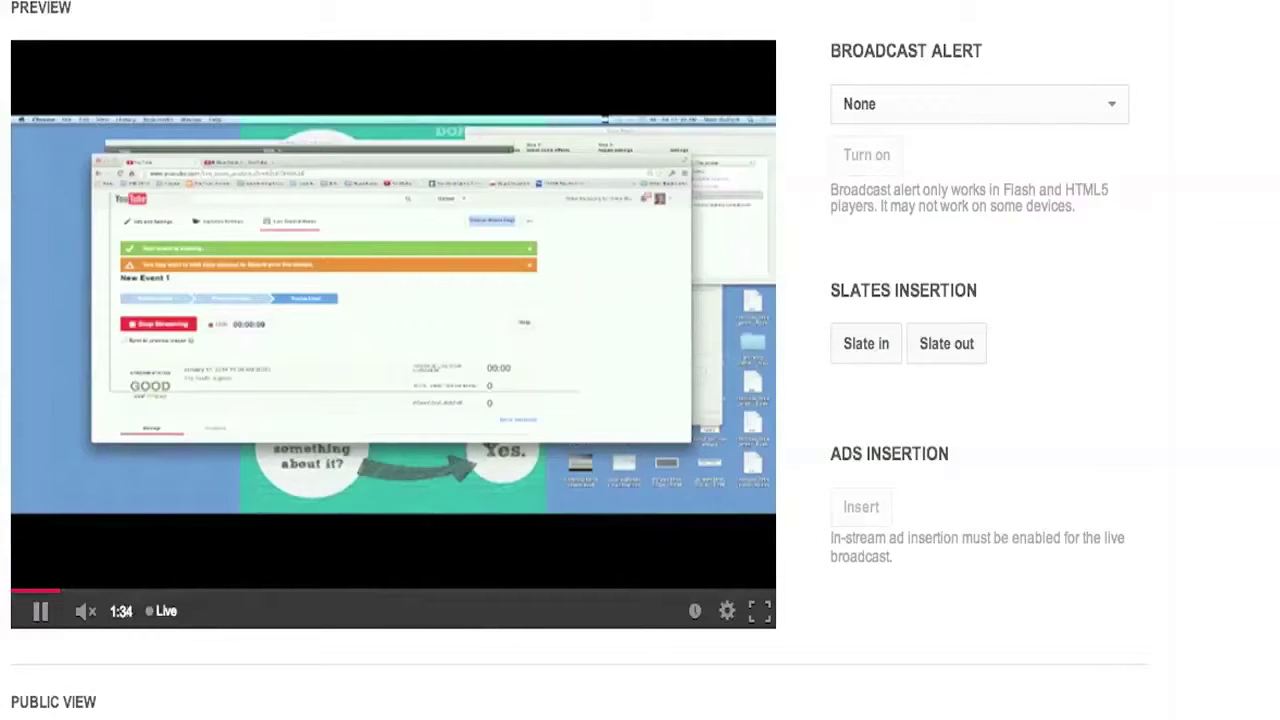
scroll(785, 413, up, 6)
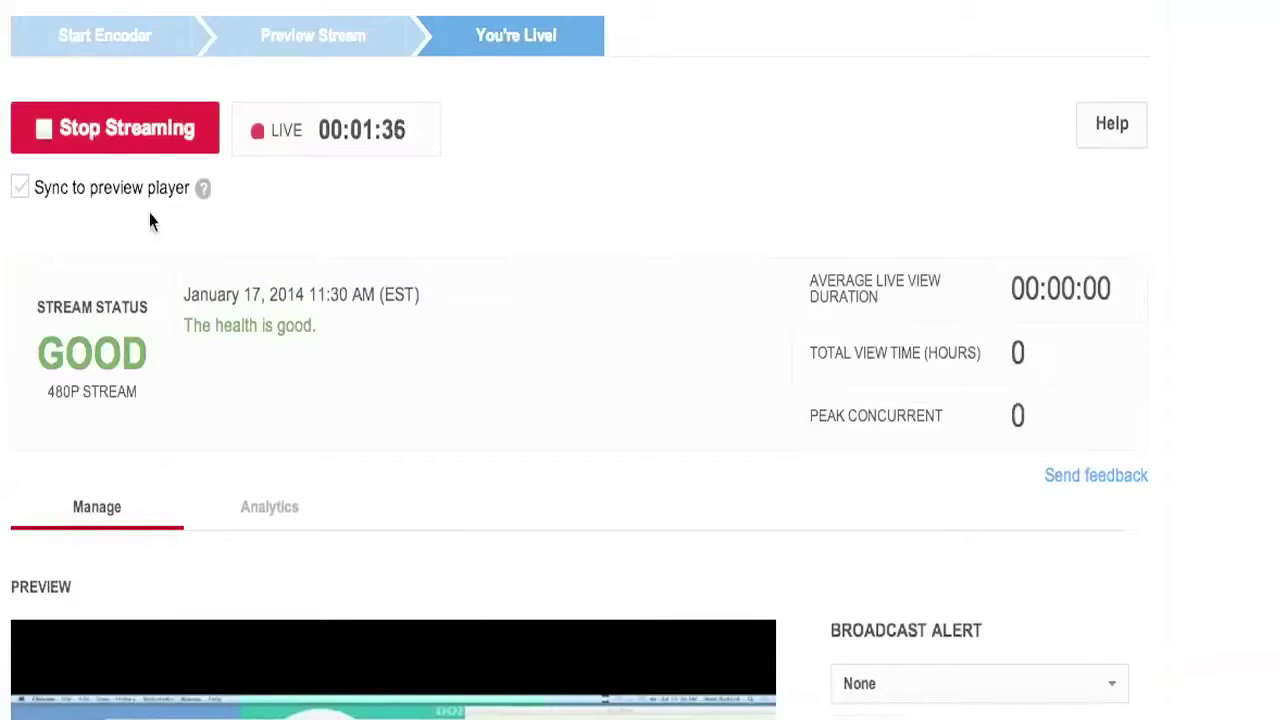
scroll(620, 346, up, 3)
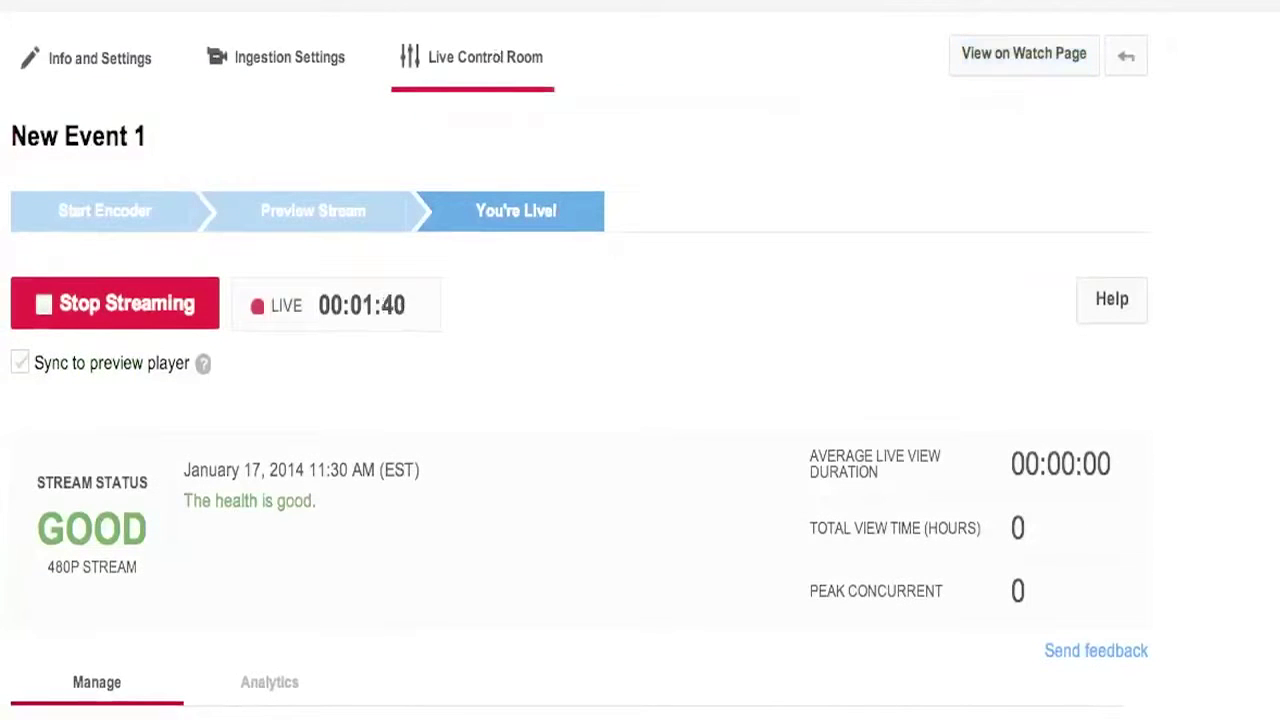
scroll(647, 412, down, 3)
scroll(647, 412, down, 1)
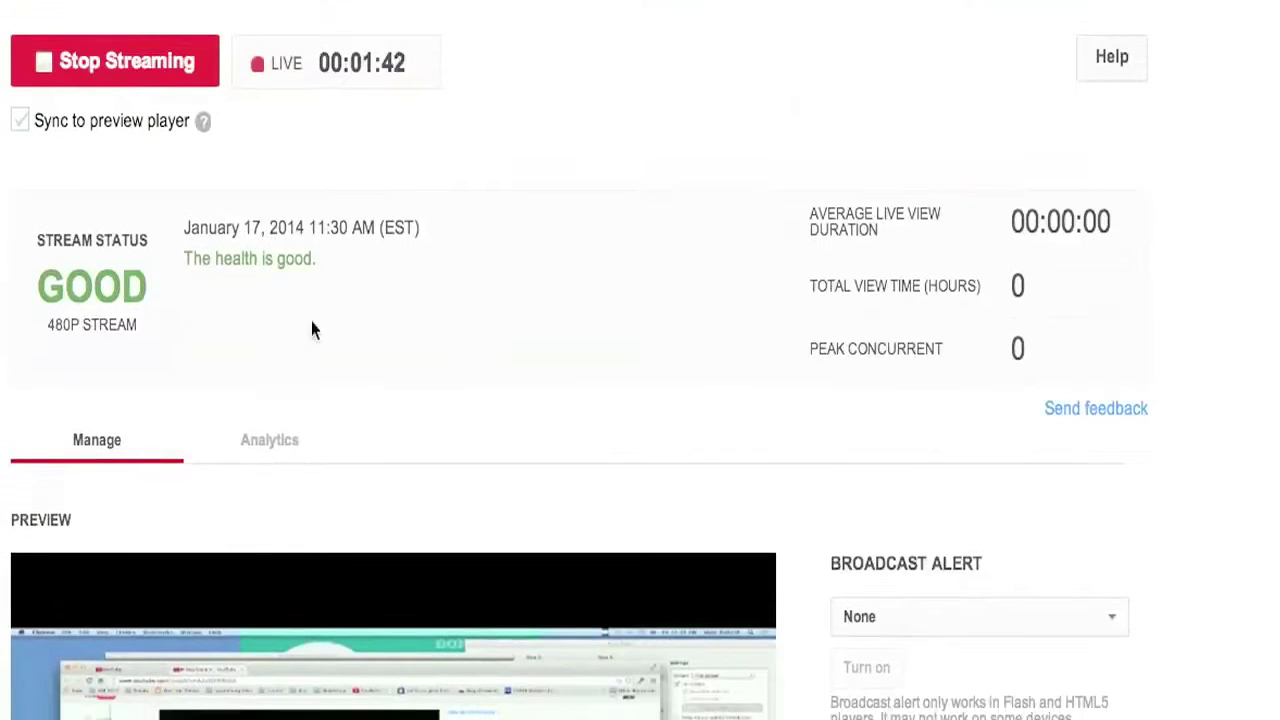
click(93, 73)
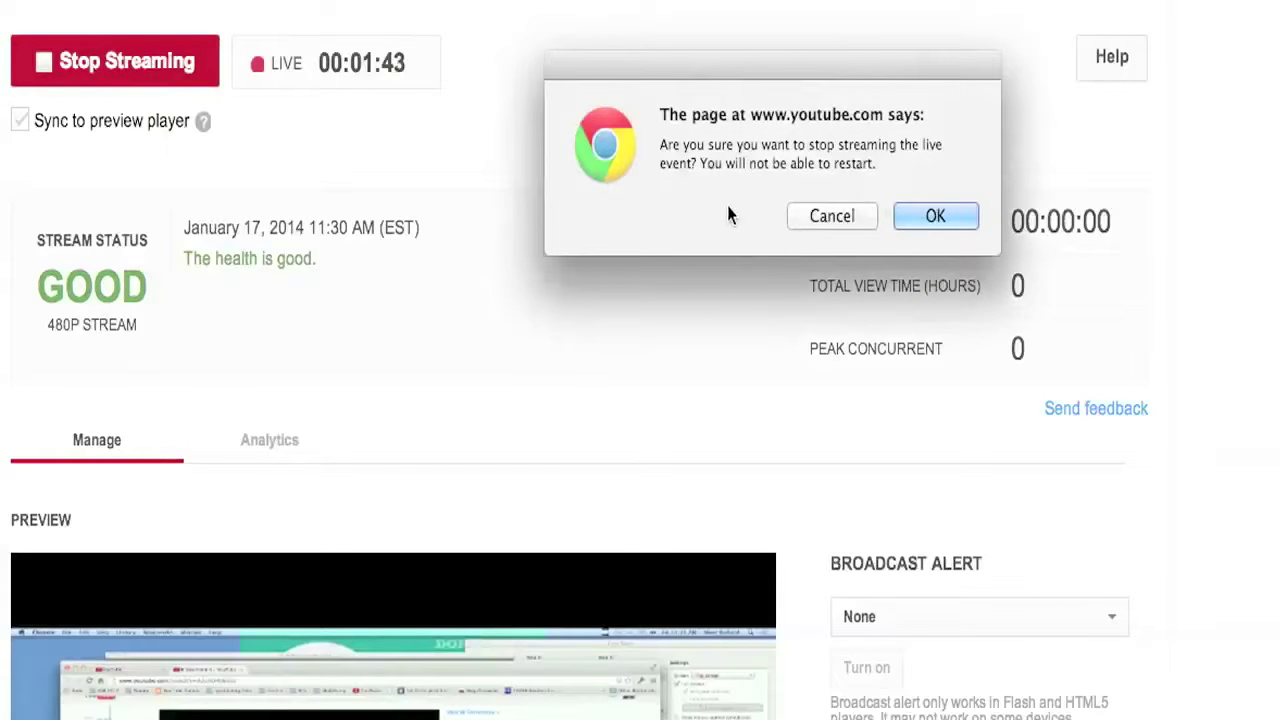
click(939, 216)
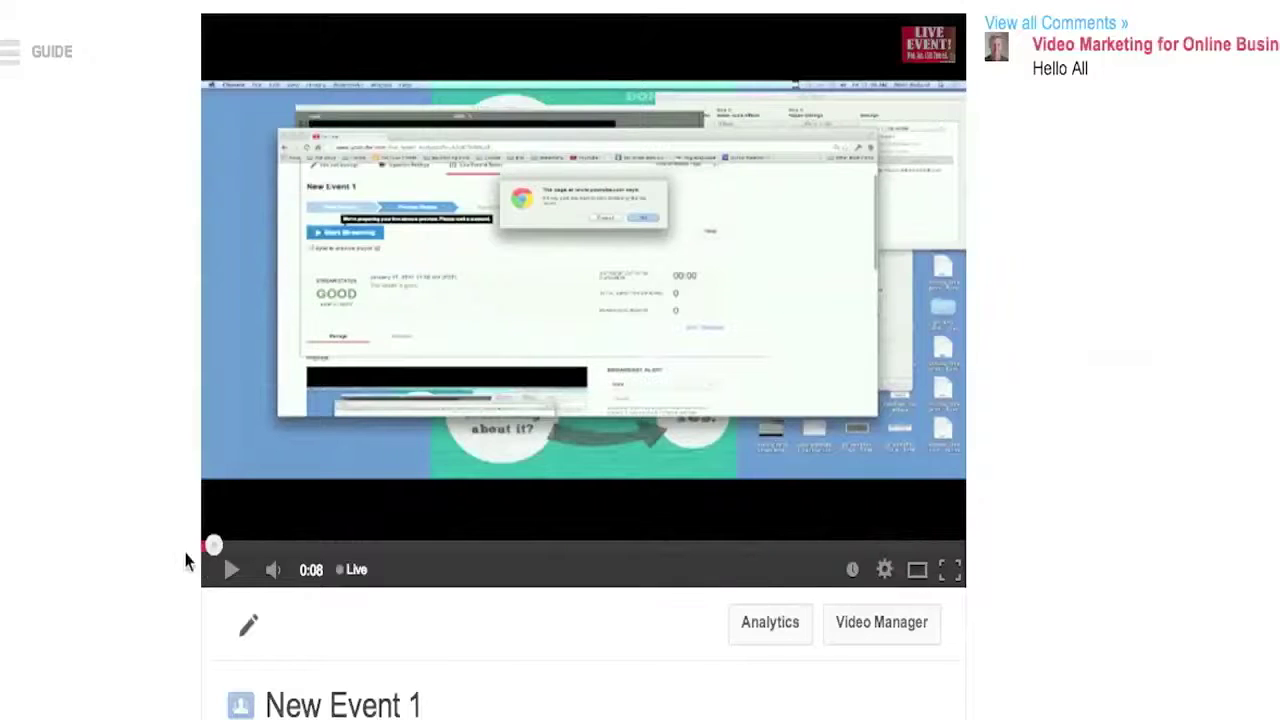
Play the watch-page video, skip to the live point, pause, and switch to the encoder
click(232, 582)
click(300, 552)
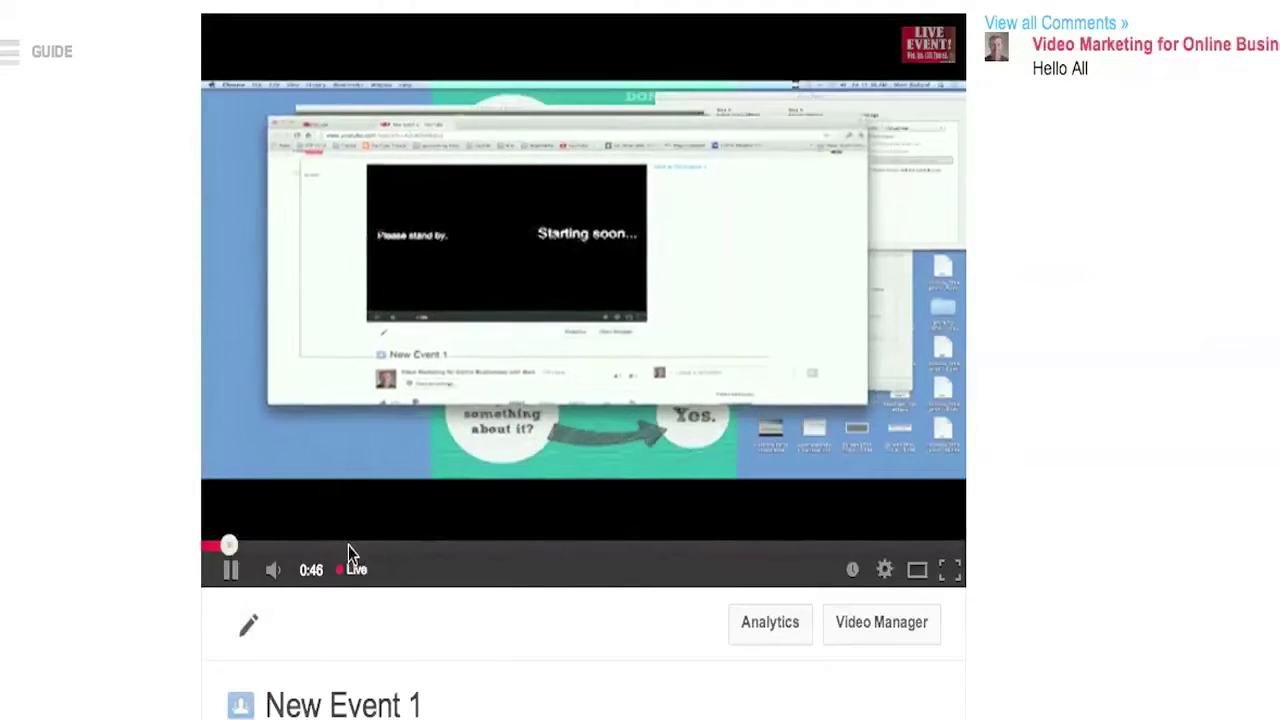
click(231, 570)
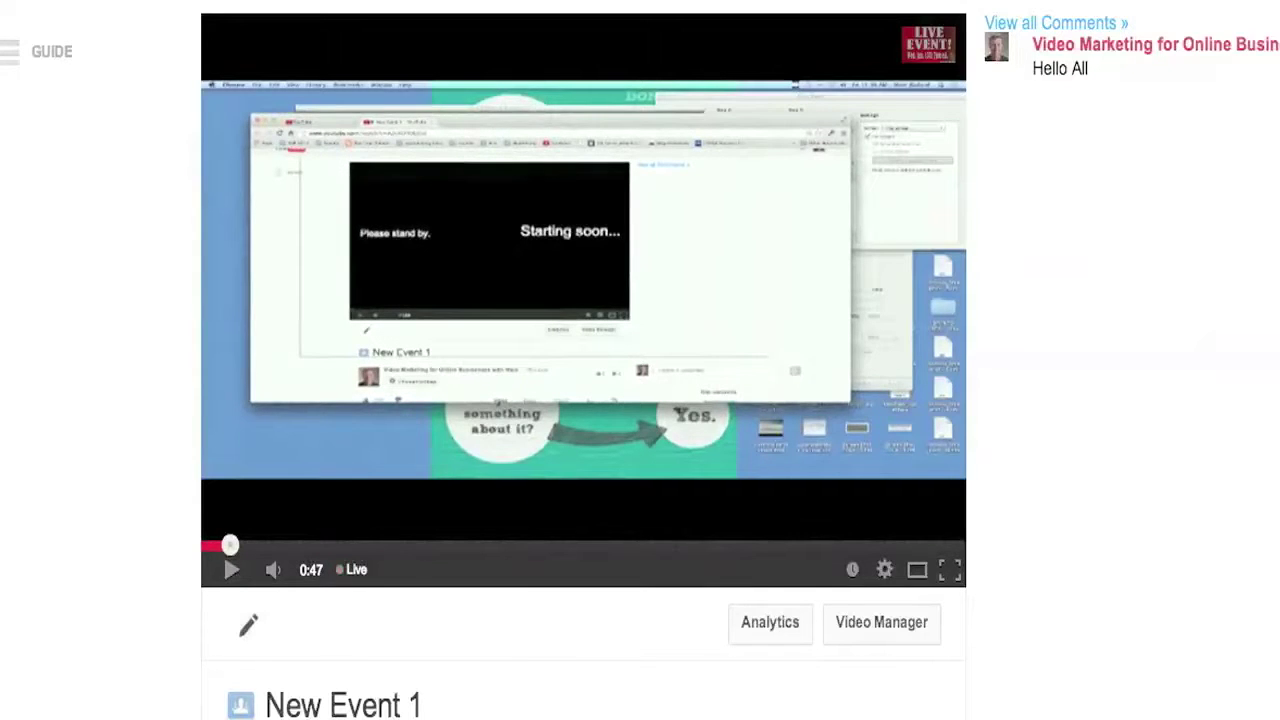
key(super+Tab)
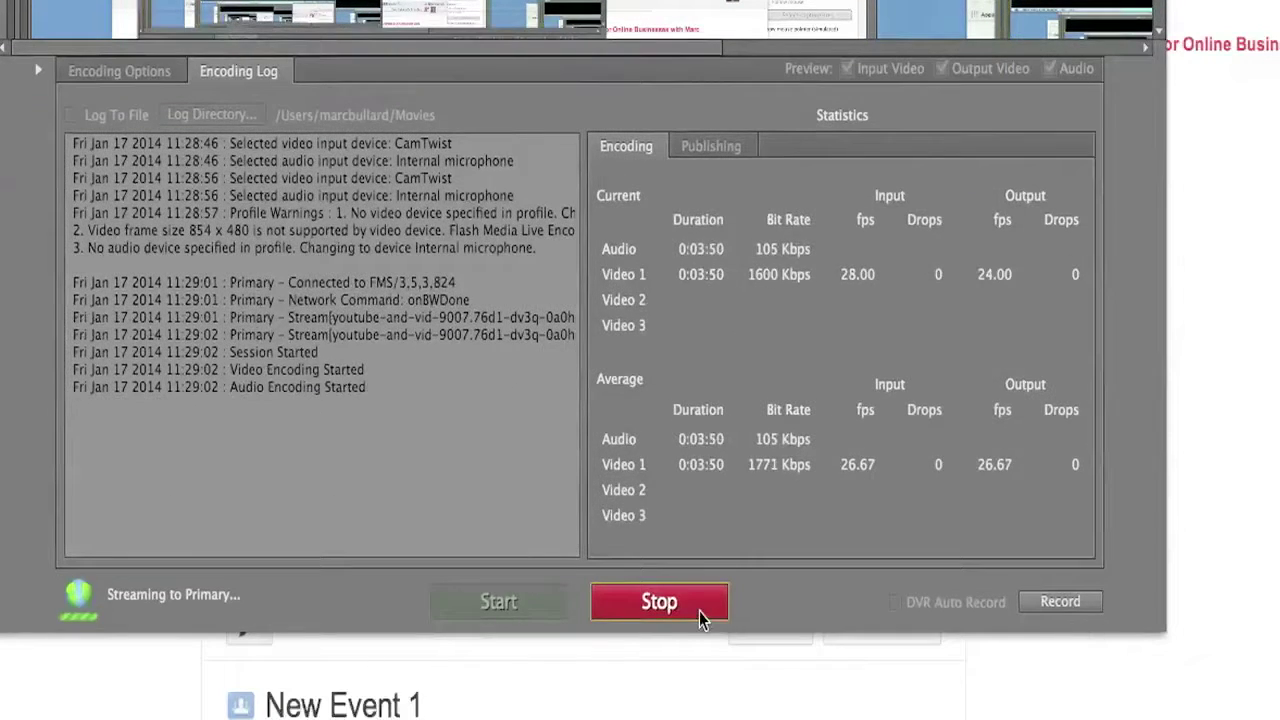
Stop encoding in Flash Media Live Encoder and hide its window
click(698, 611)
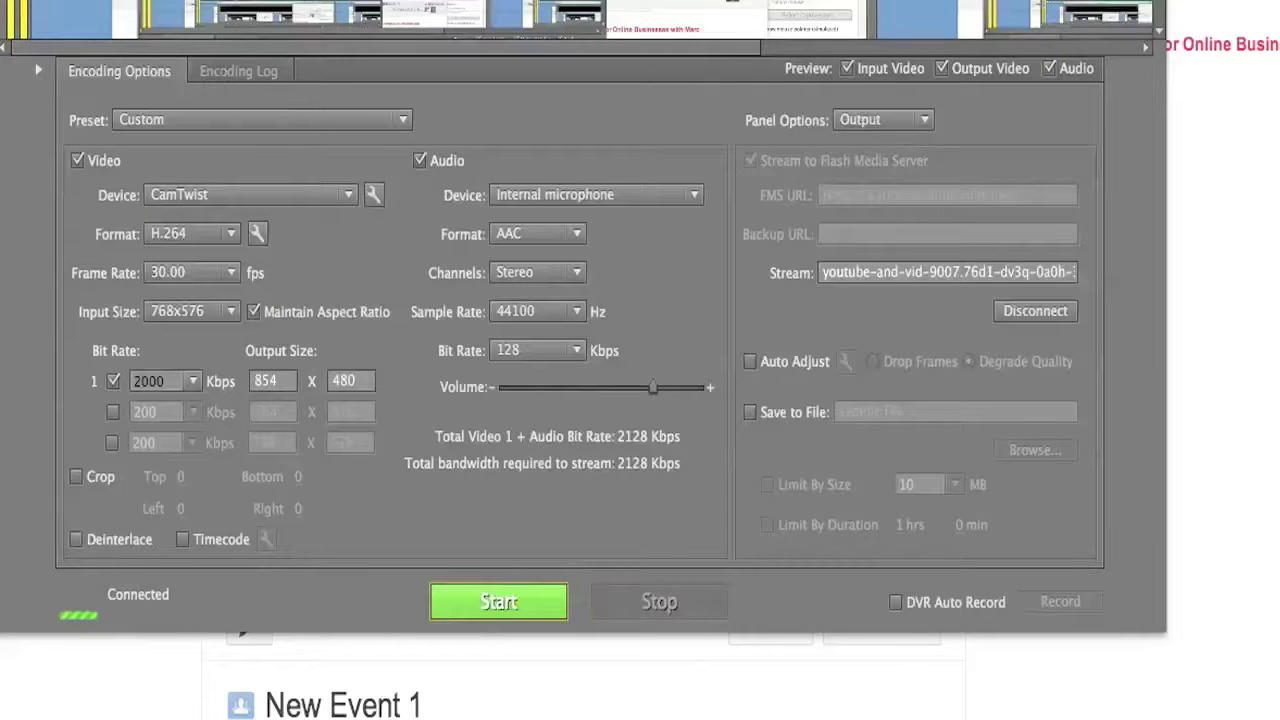
click(1100, 136)
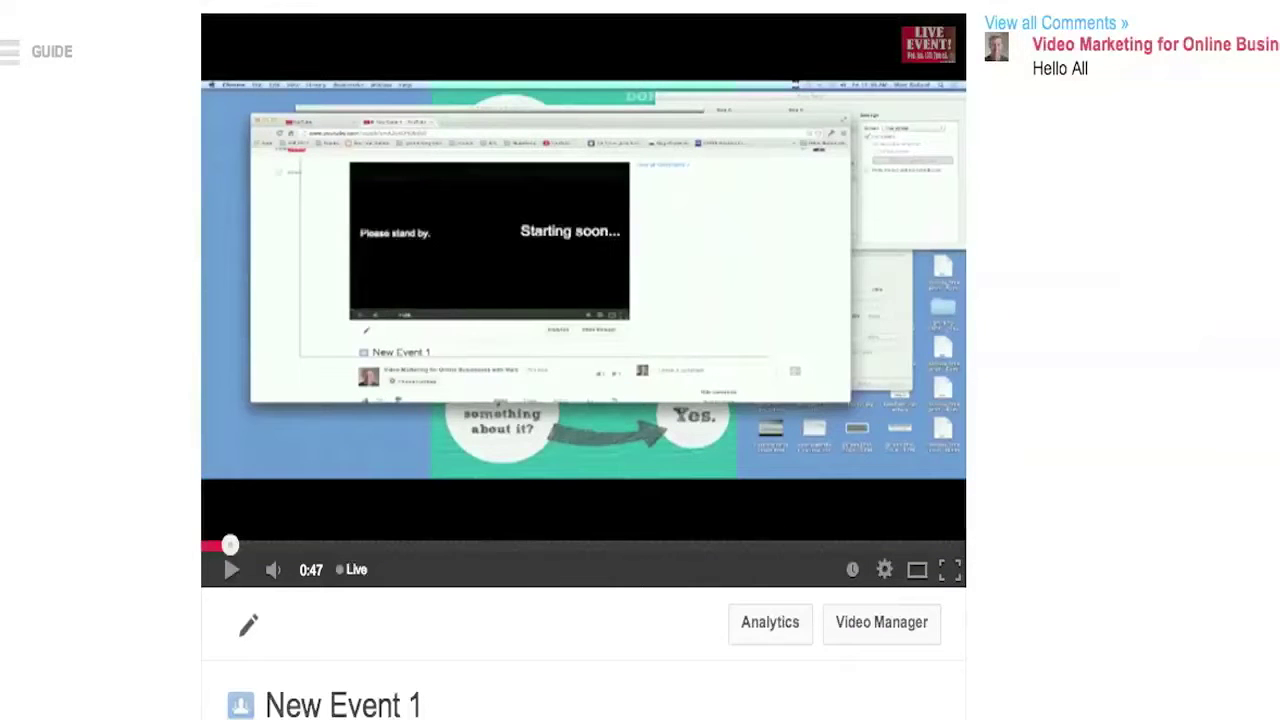
key(super+Tab)
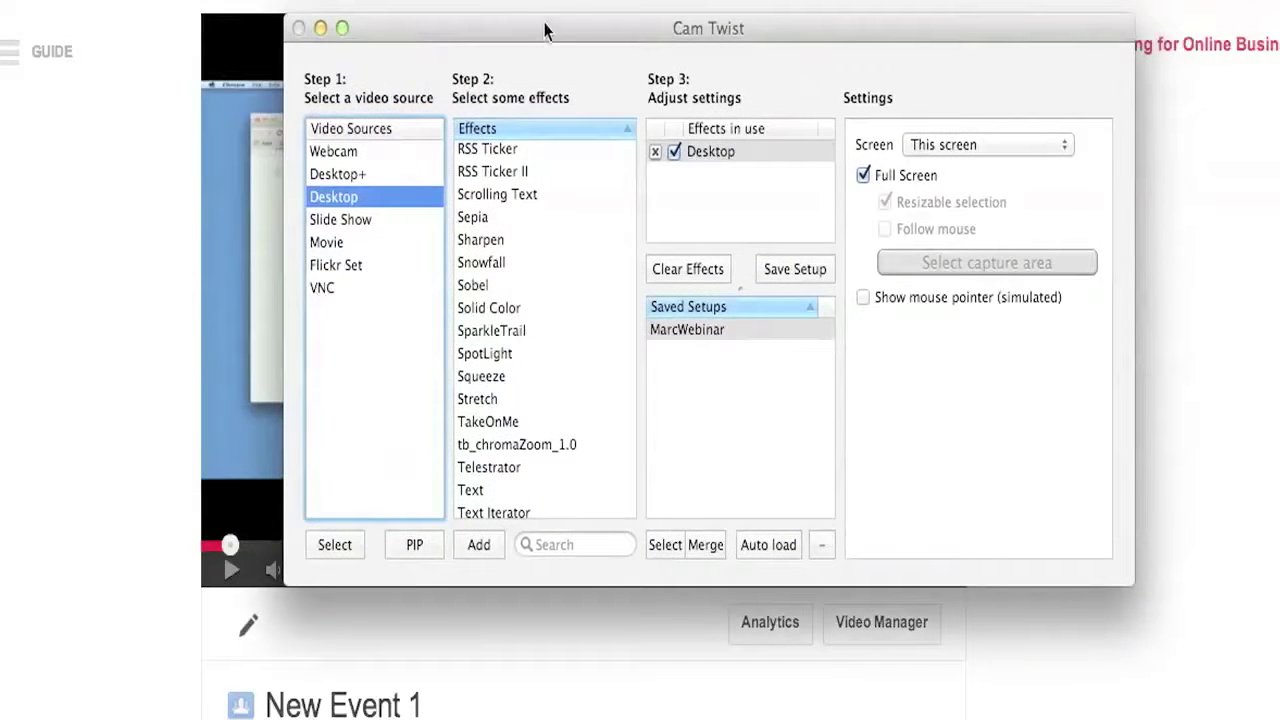
drag(543, 29, 1279, 0)
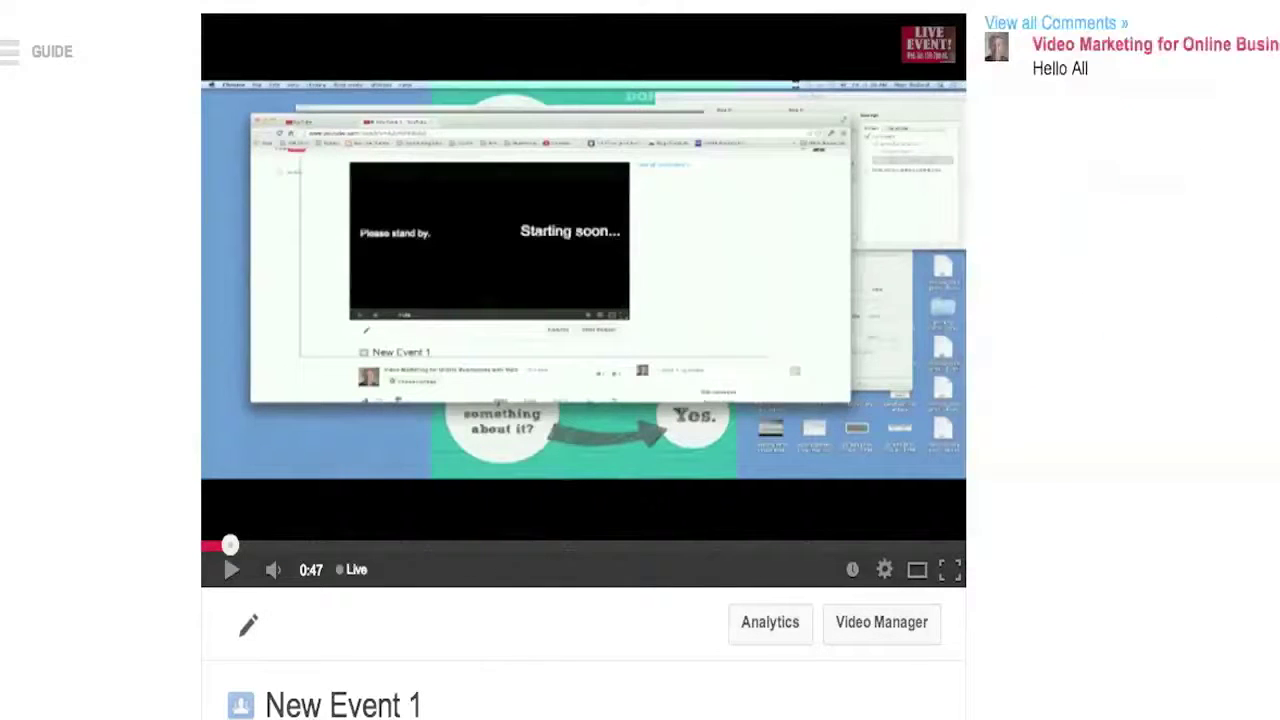
scroll(640, 360, up, 1)
scroll(640, 360, down, 1)
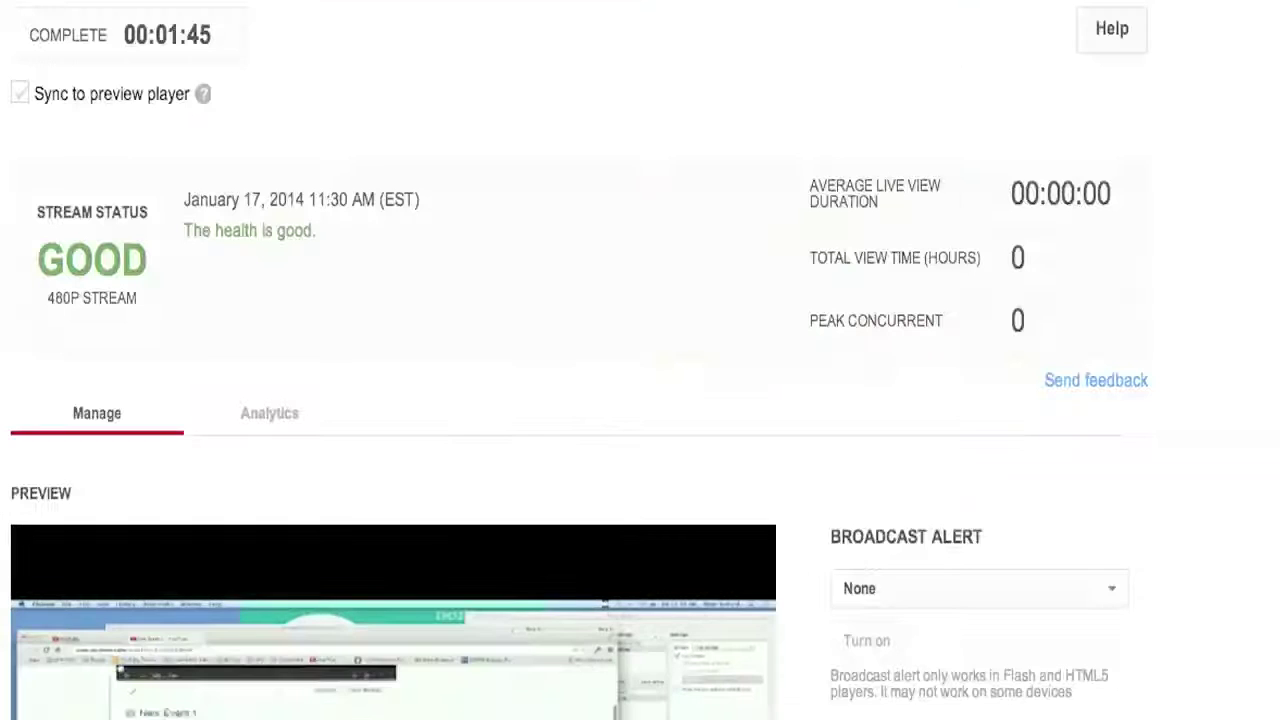
Filter the channel's Live Events list to Completed, showing the finished New Event 1
scroll(640, 360, up, 5)
click(1240, 35)
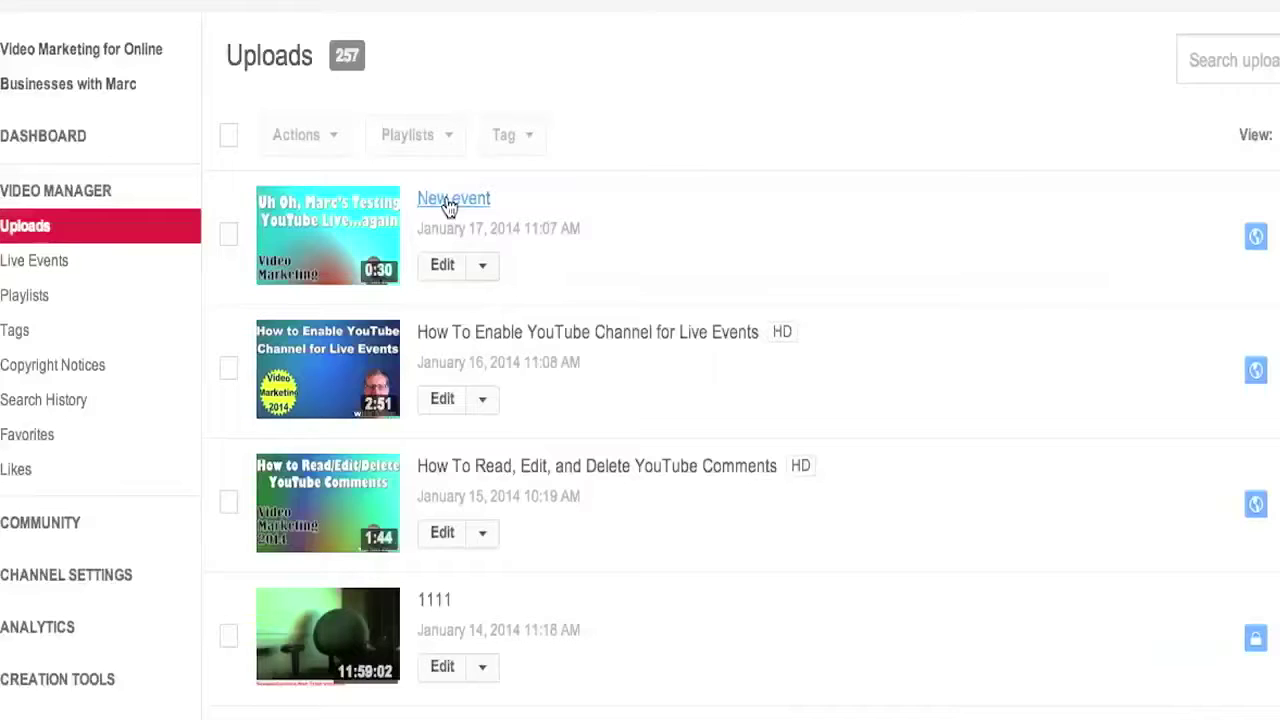
click(57, 262)
click(520, 133)
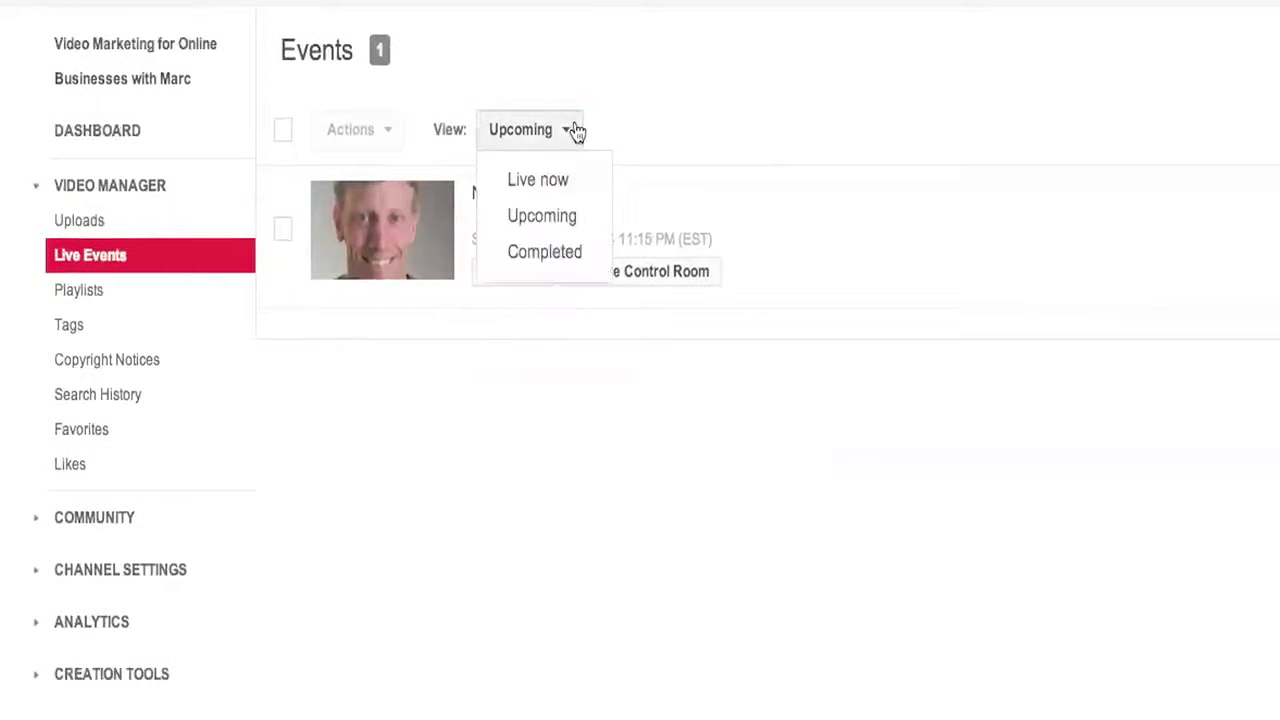
click(560, 251)
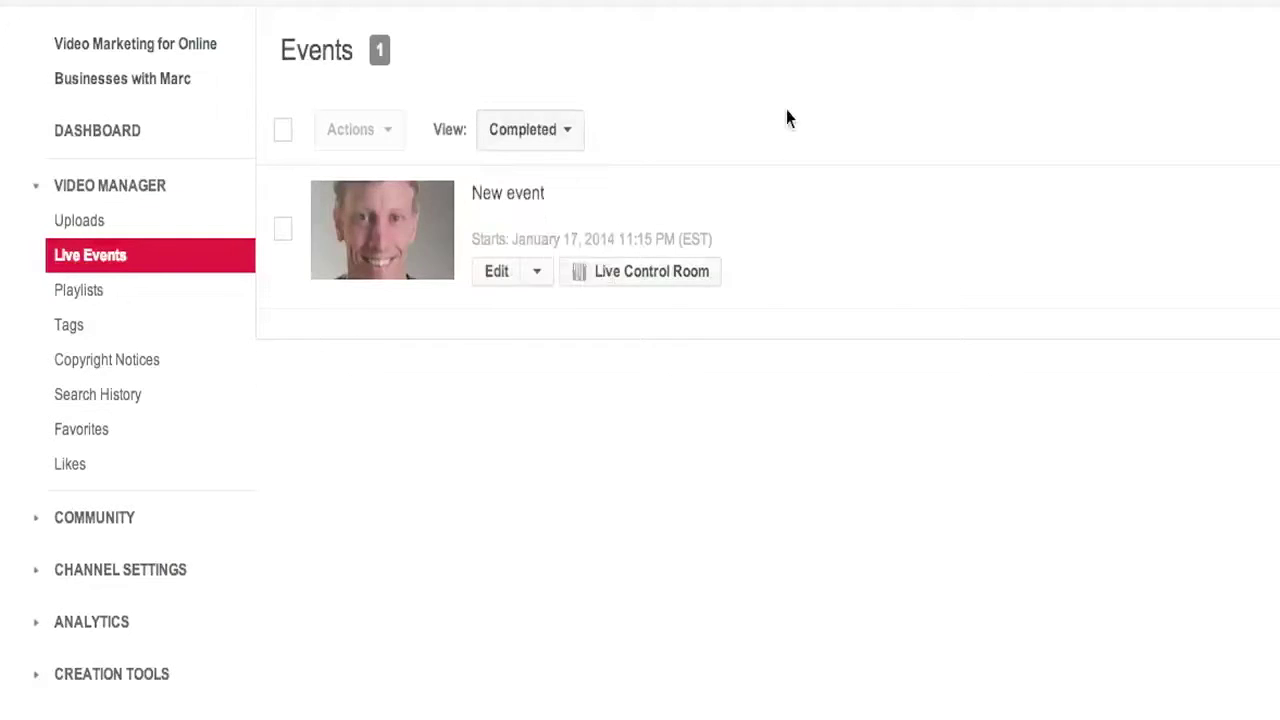
Play the archived New Event 1 video, jumping to about 0:22, 0:42 and 1:02
click(510, 196)
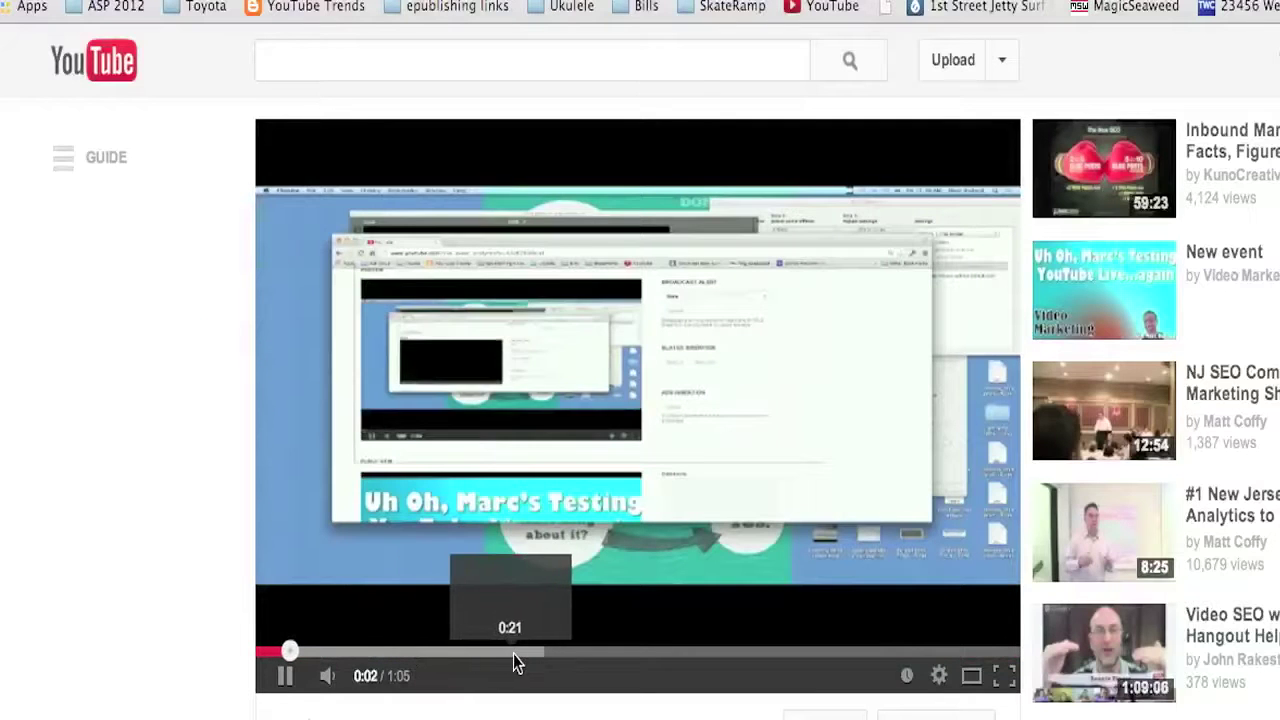
click(515, 654)
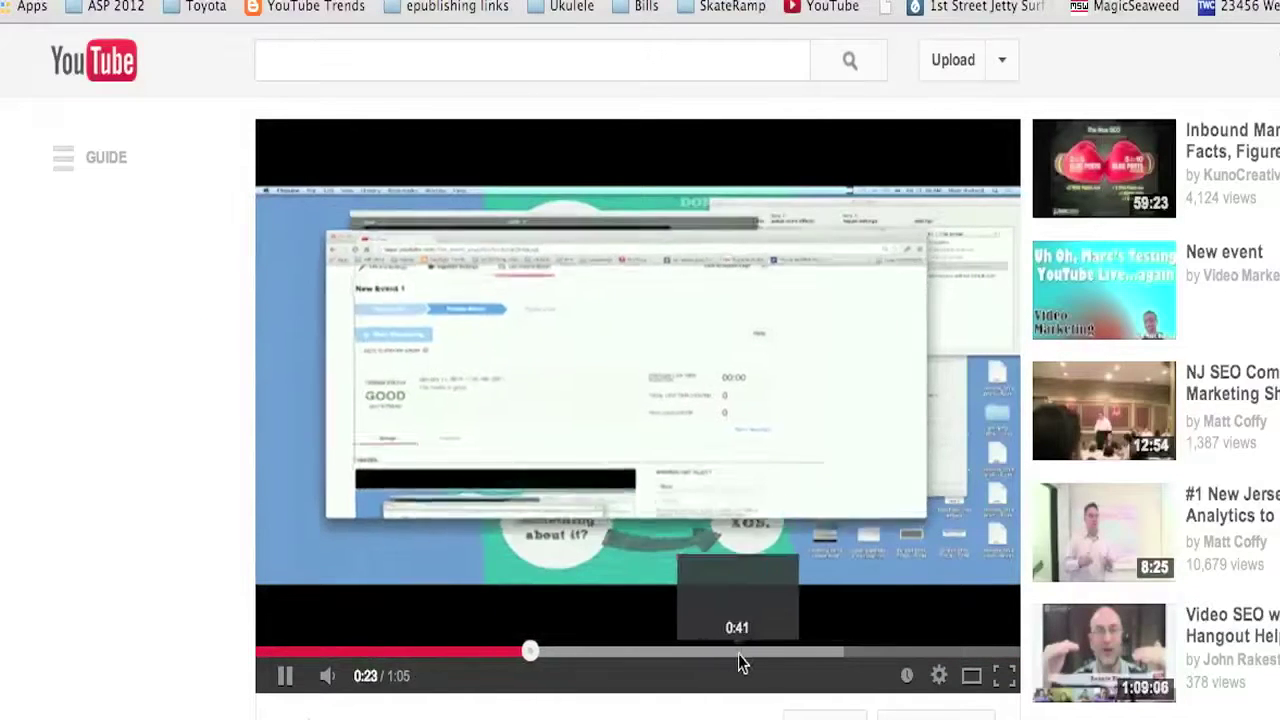
click(745, 655)
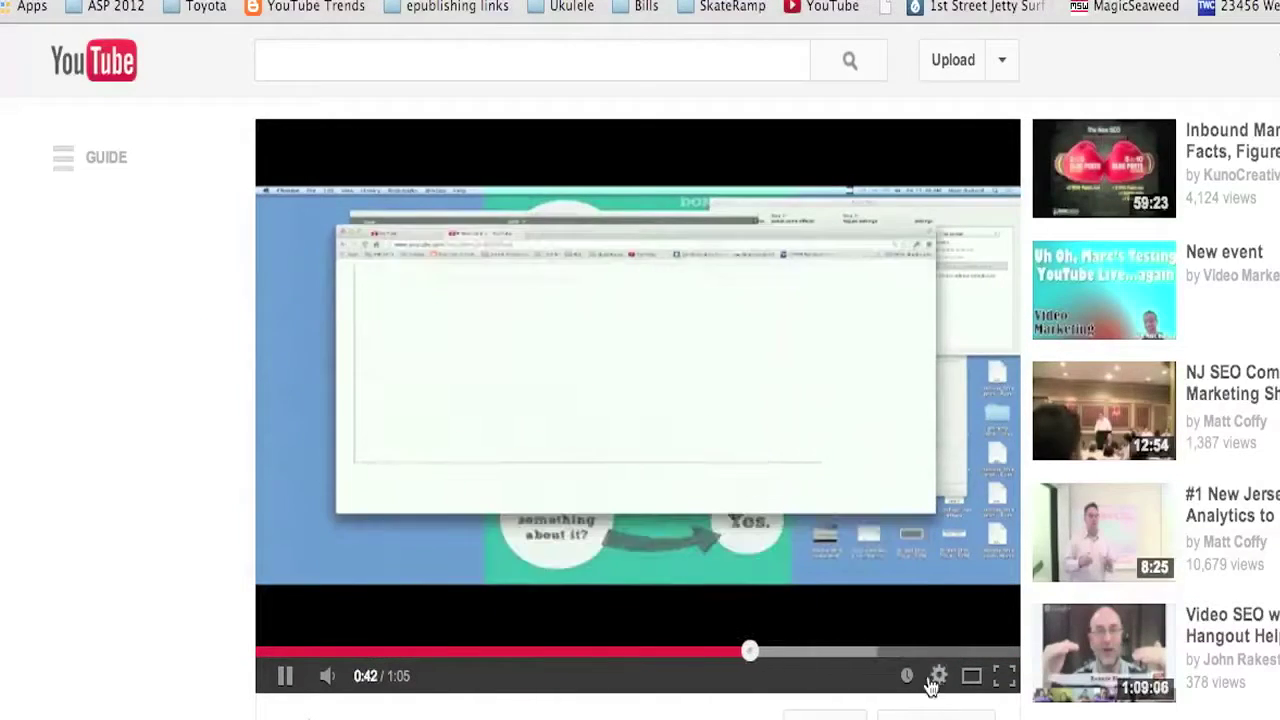
click(978, 654)
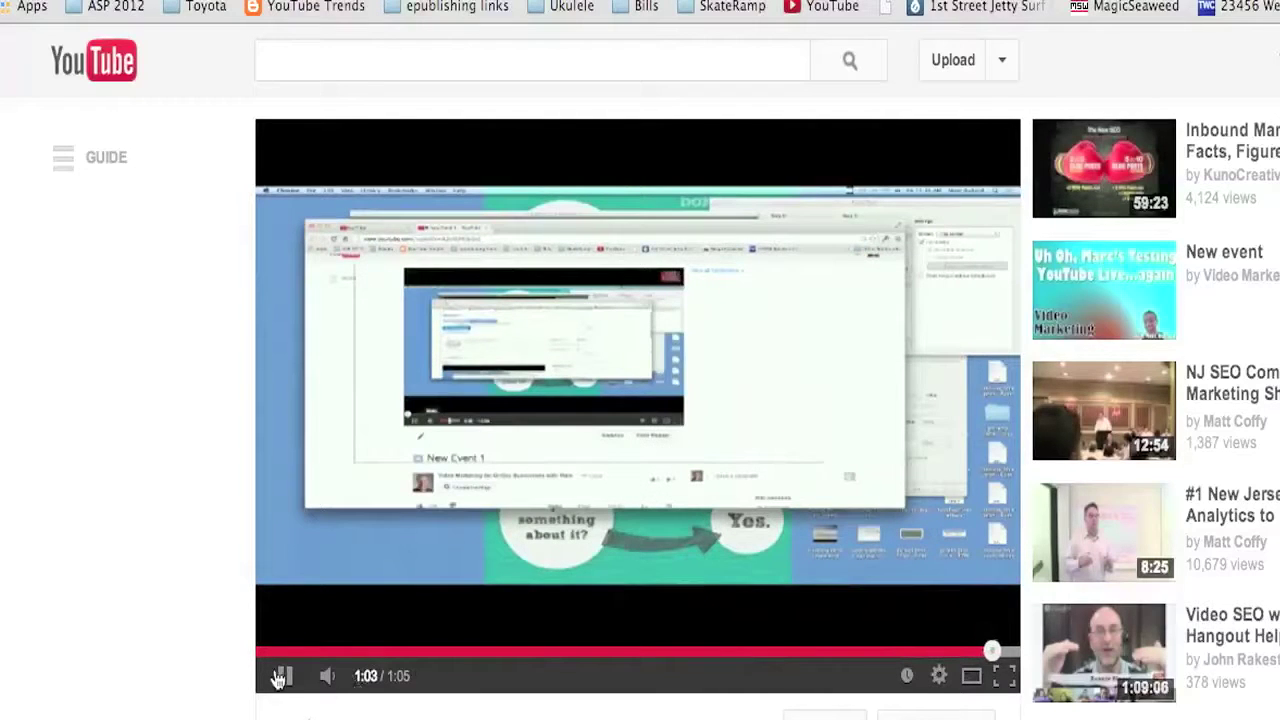